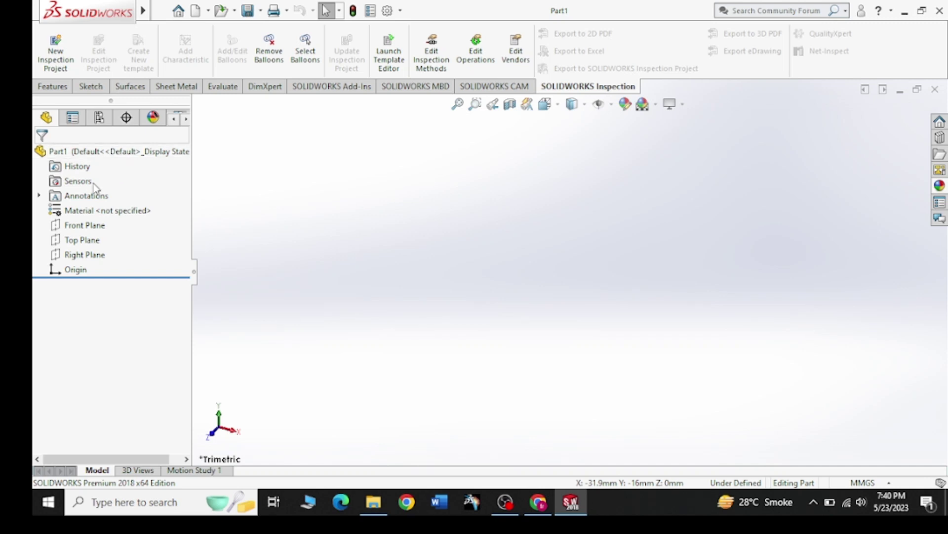
# Start a sketch on the Front Plane, viewed face-on, with the Line tool active.
pyautogui.click(89, 225)
pyautogui.click(147, 198)
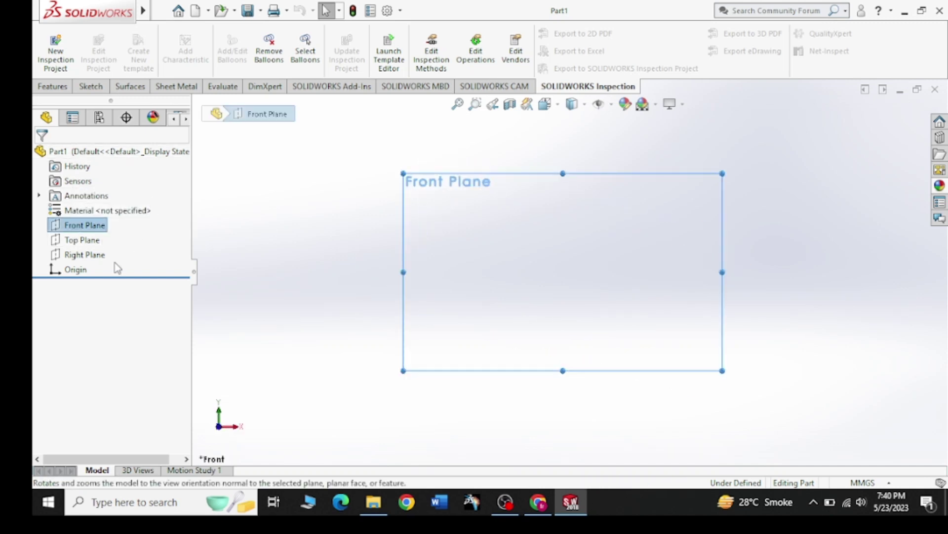
pyautogui.click(100, 91)
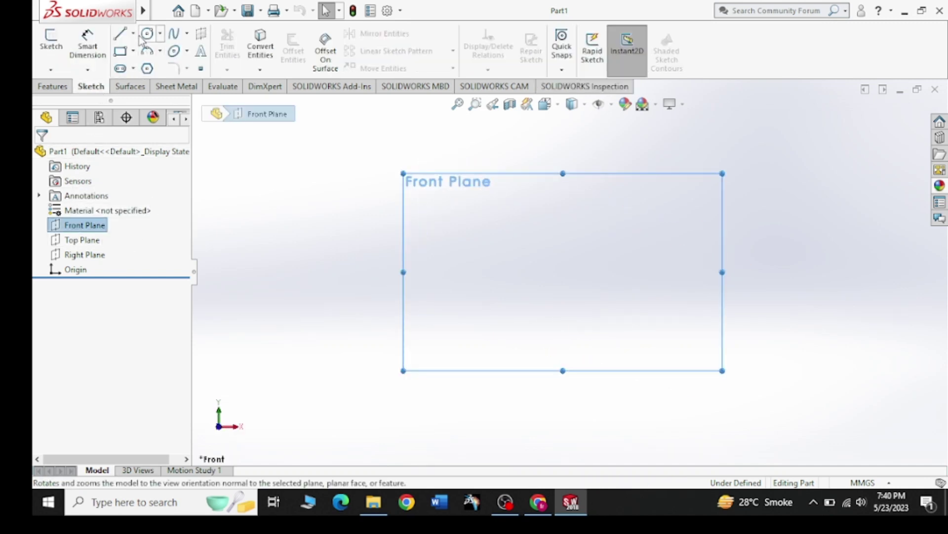
pyautogui.click(147, 33)
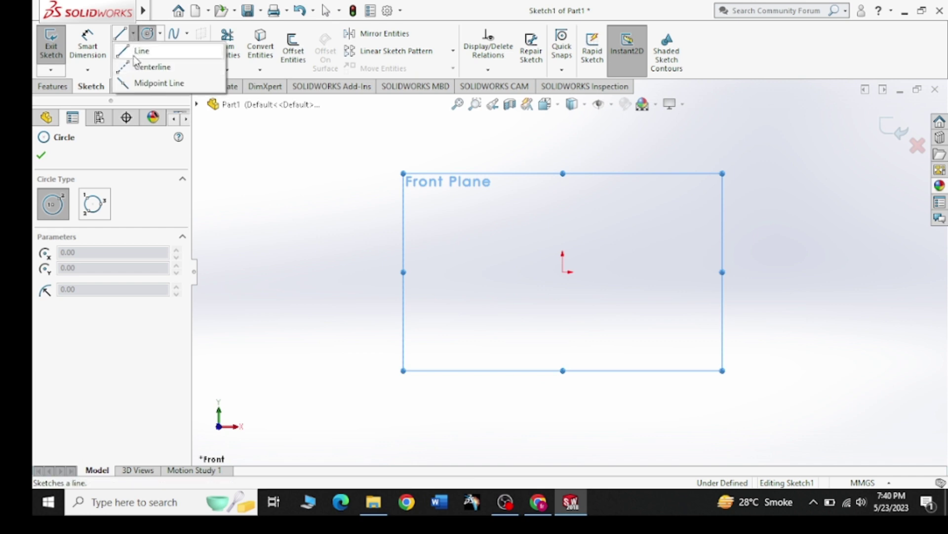
pyautogui.click(142, 50)
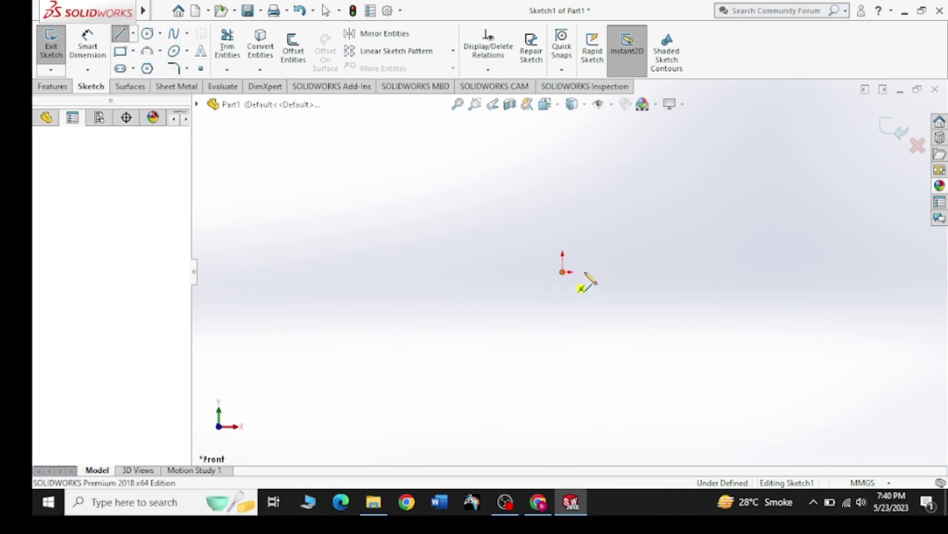
# Draw a horizontal midpoint line centred on the origin.
pyautogui.click(563, 271)
pyautogui.rightClick(604, 260)
pyautogui.click(637, 239)
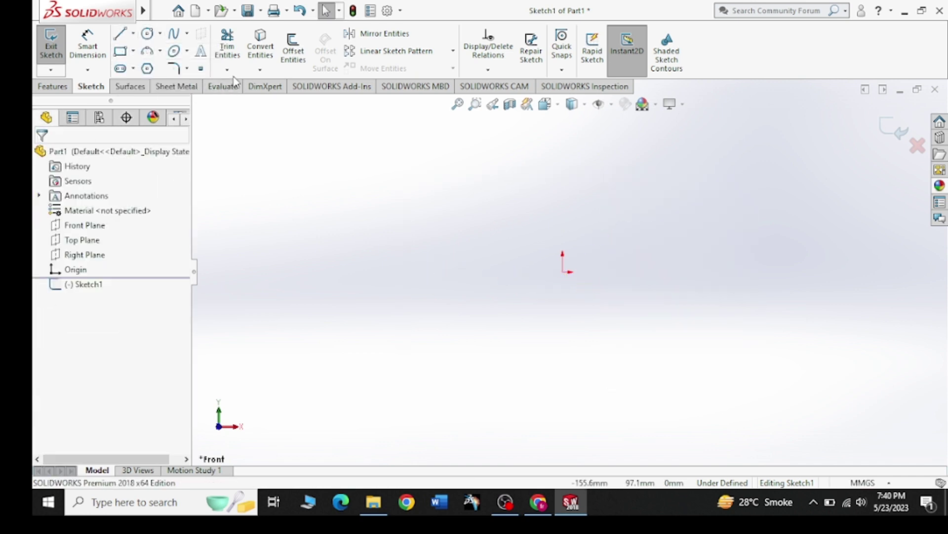
pyautogui.click(133, 33)
pyautogui.click(158, 82)
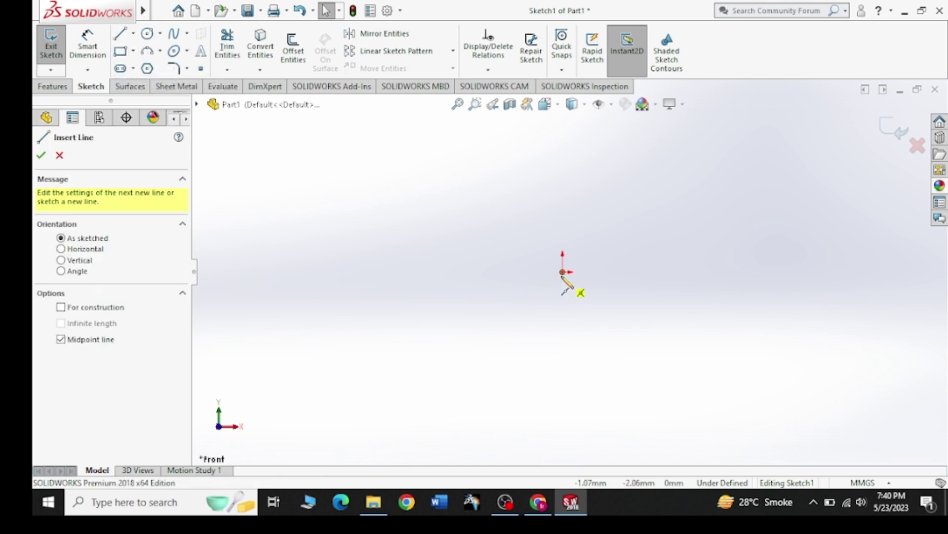
pyautogui.click(563, 272)
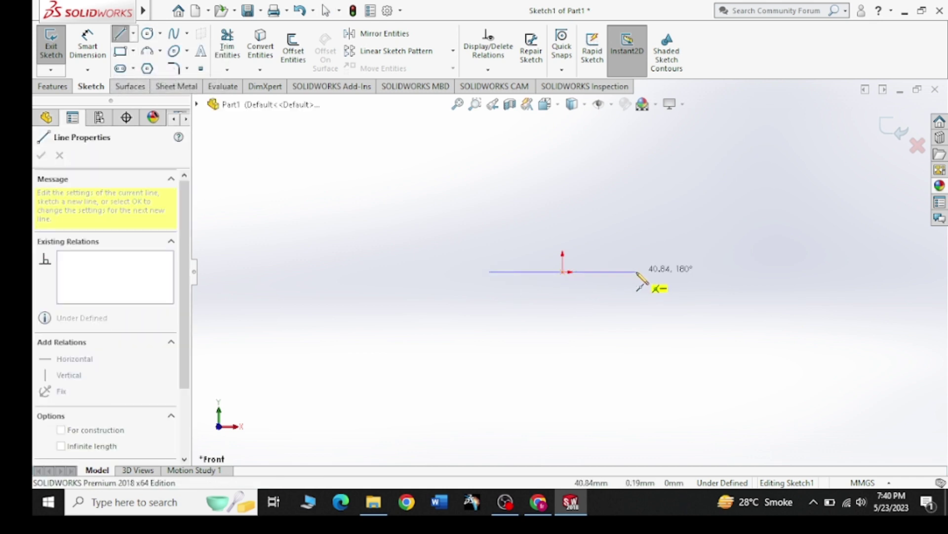
pyautogui.rightClick(637, 221)
pyautogui.click(644, 223)
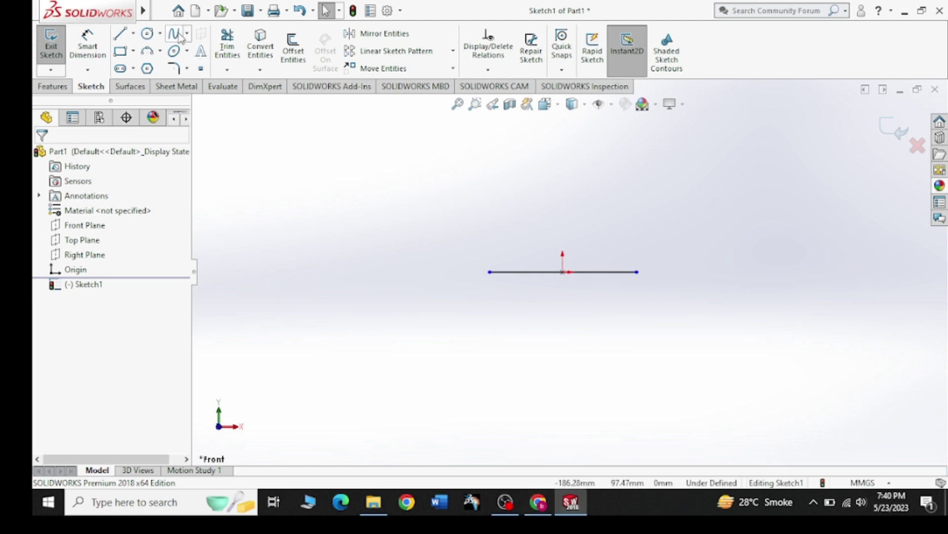
# Dimension the horizontal line's length to 28 mm.
pyautogui.click(87, 45)
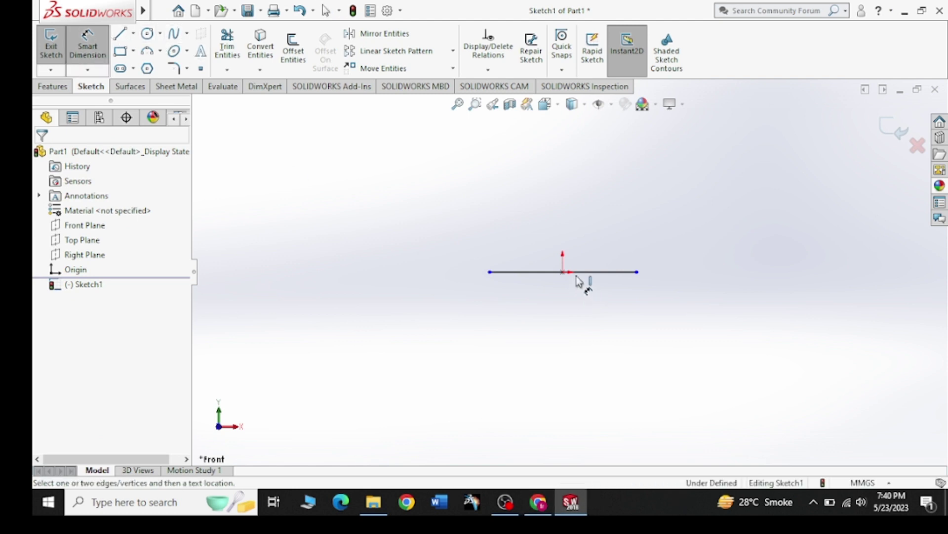
pyautogui.click(579, 280)
pyautogui.click(561, 318)
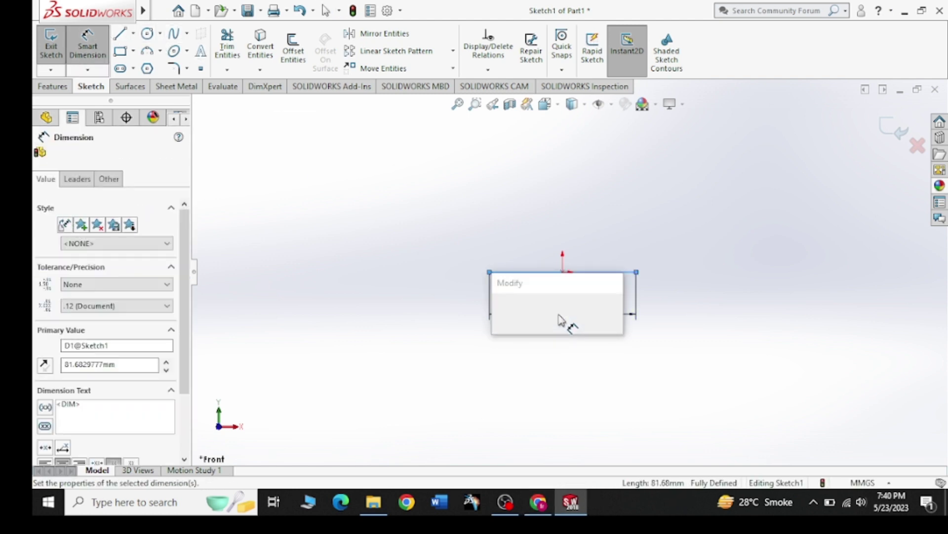
pyautogui.write('28')
pyautogui.press('Return')
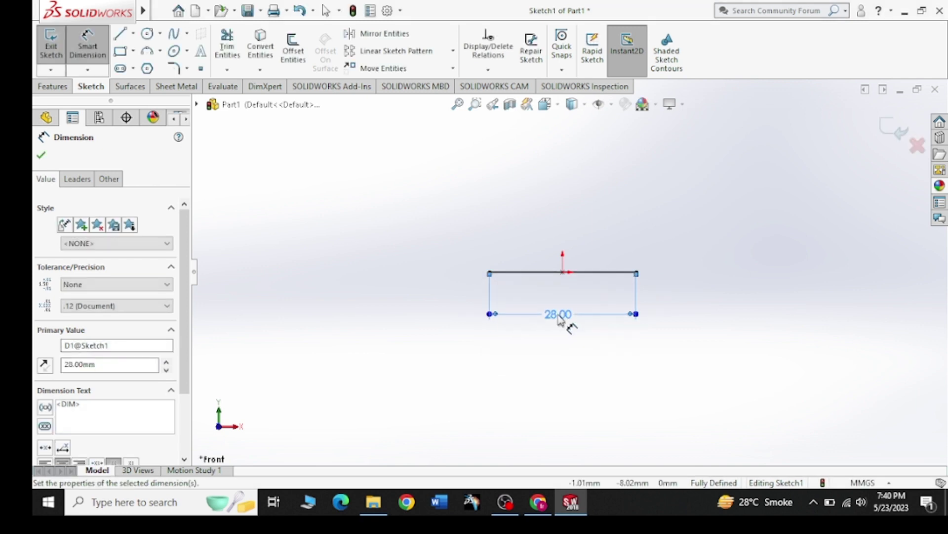
pyautogui.press('Escape')
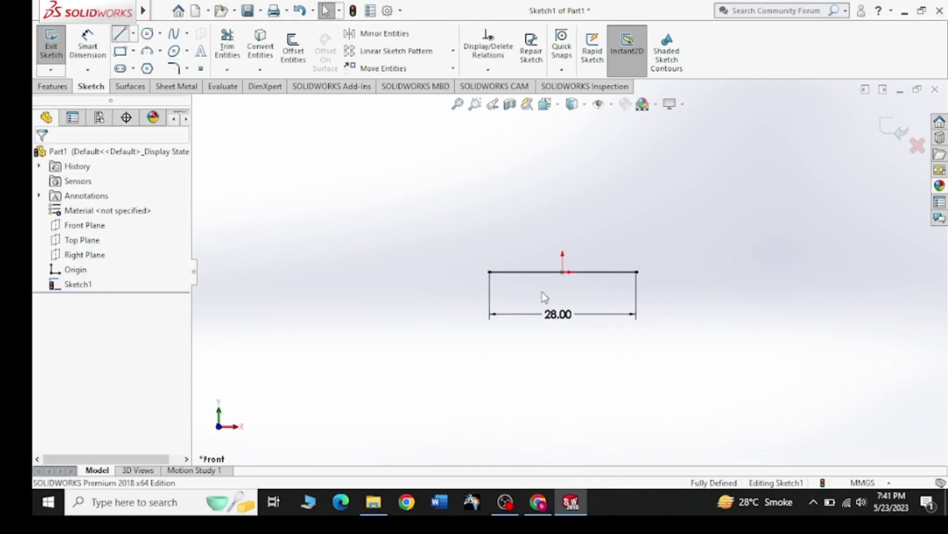
# Draw a vertical line up from the right end and dimension it 3 mm.
pyautogui.press('l')
pyautogui.click(637, 272)
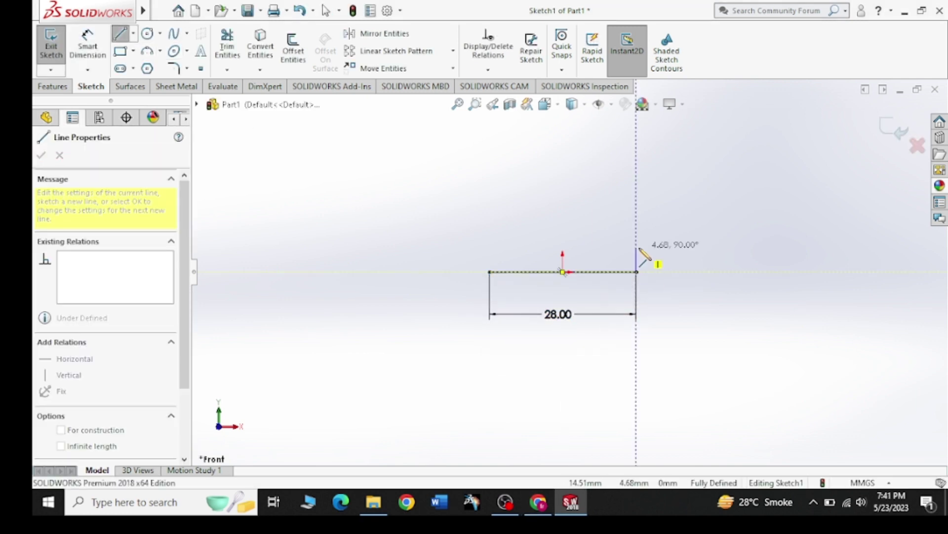
pyautogui.click(639, 249)
pyautogui.press('Escape')
pyautogui.press('d')
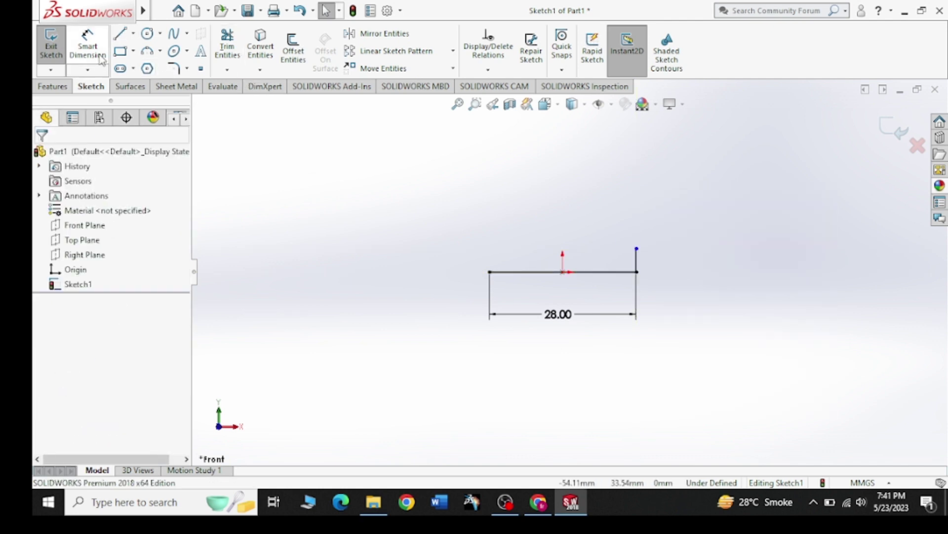
pyautogui.click(637, 261)
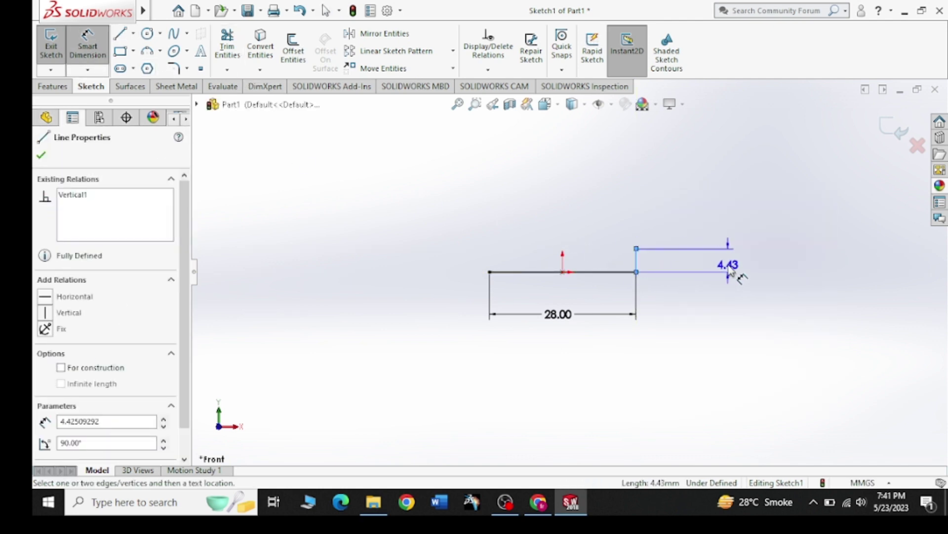
pyautogui.click(736, 267)
pyautogui.write('3')
pyautogui.press('Return')
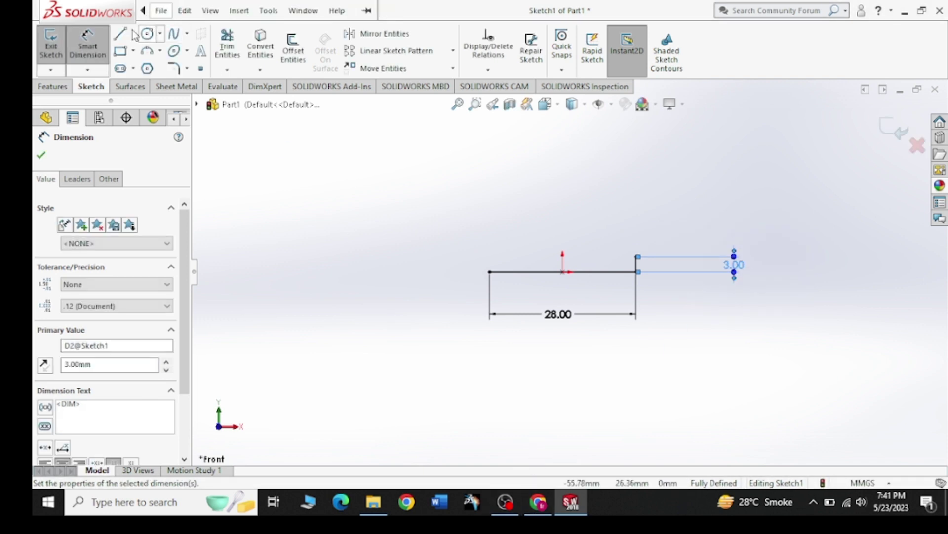
# Draw the top edge across to the left, closing the 28 × 3 rectangle.
pyautogui.click(120, 34)
pyautogui.click(637, 256)
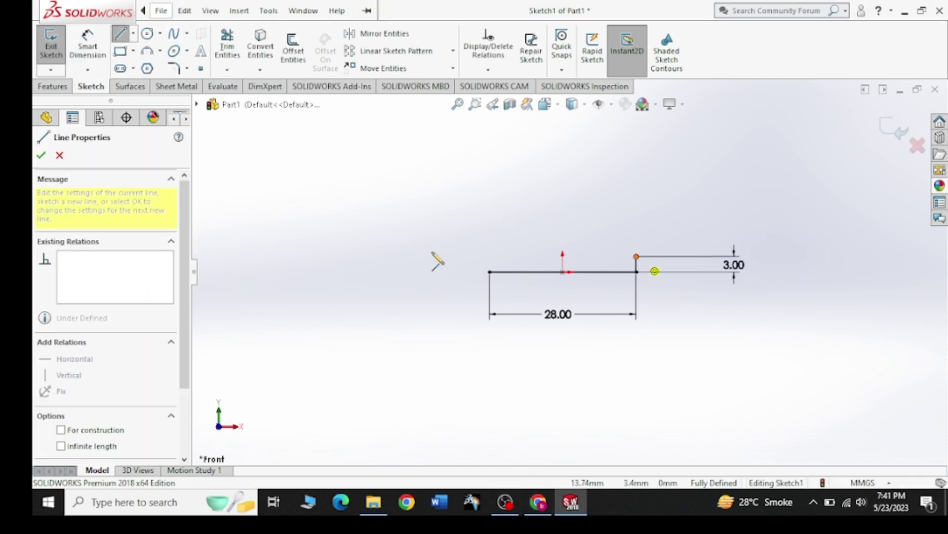
pyautogui.click(490, 256)
pyautogui.rightClick(447, 230)
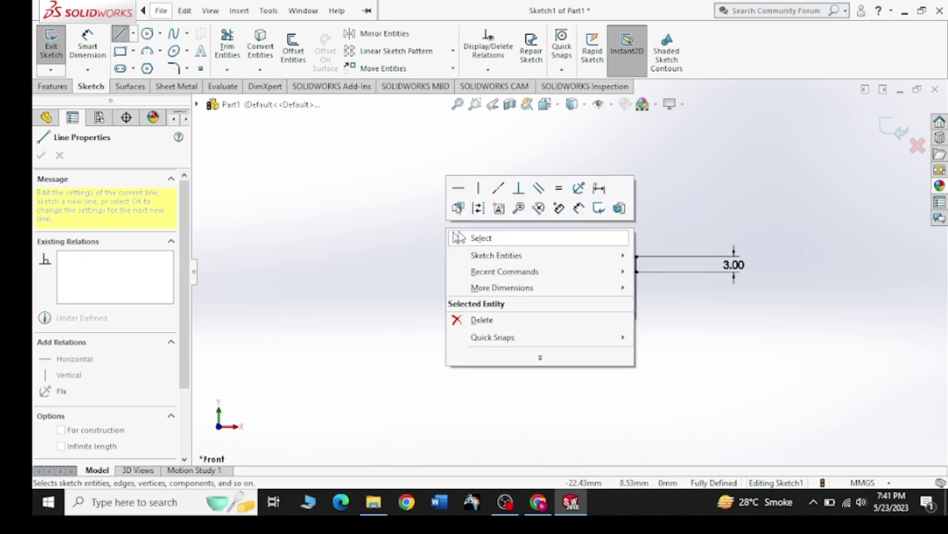
pyautogui.click(462, 239)
pyautogui.click(87, 44)
pyautogui.click(121, 37)
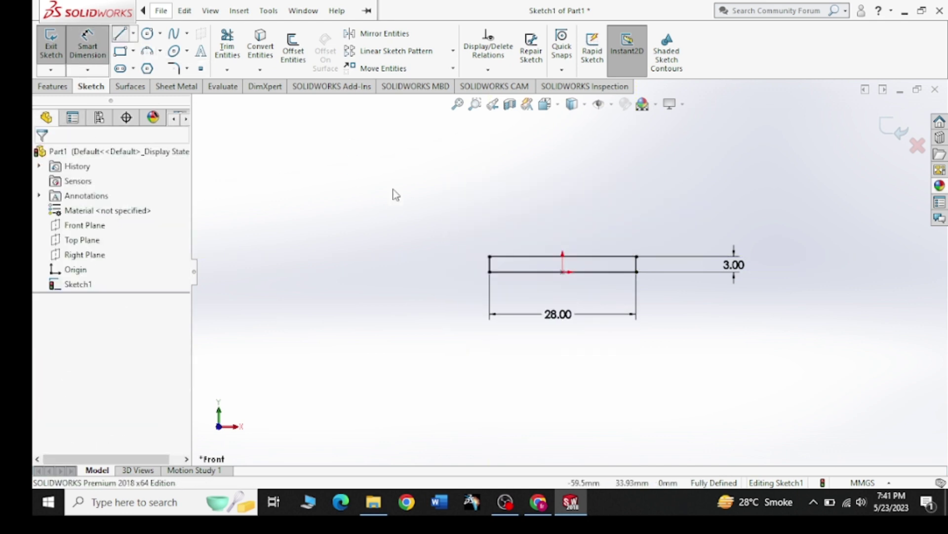
pyautogui.click(637, 257)
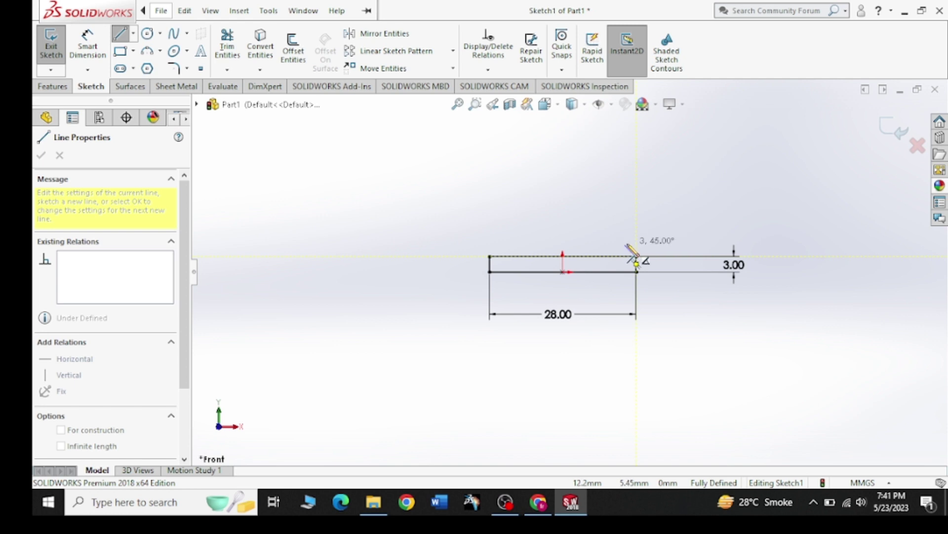
# Draw a short slanted line from the top-right corner and drag its end higher.
pyautogui.click(625, 246)
pyautogui.rightClick(682, 186)
pyautogui.click(709, 243)
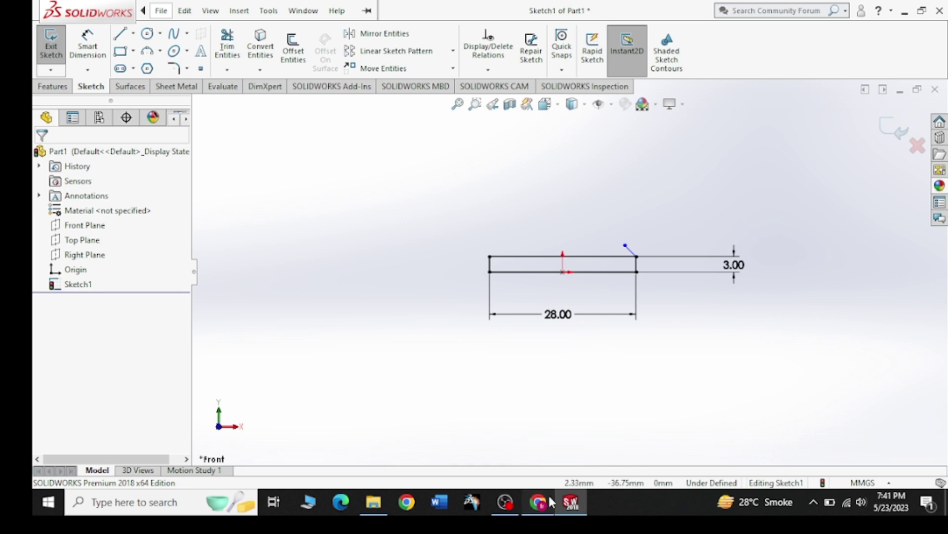
pyautogui.click(626, 247)
pyautogui.moveTo(633, 240); pyautogui.dragTo(643, 238)
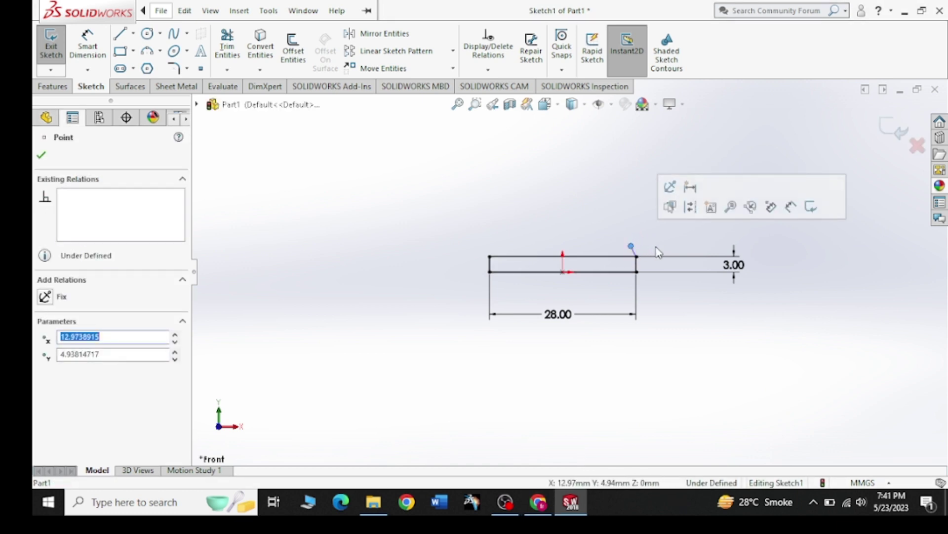
pyautogui.press('Escape')
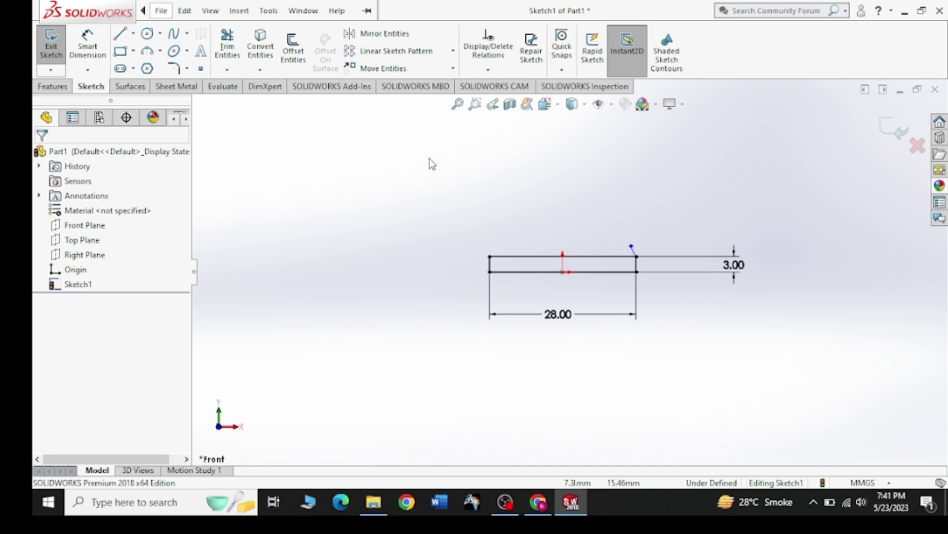
# Dimension the slanted line's end 2 mm above the rectangle's top-right corner.
pyautogui.click(88, 47)
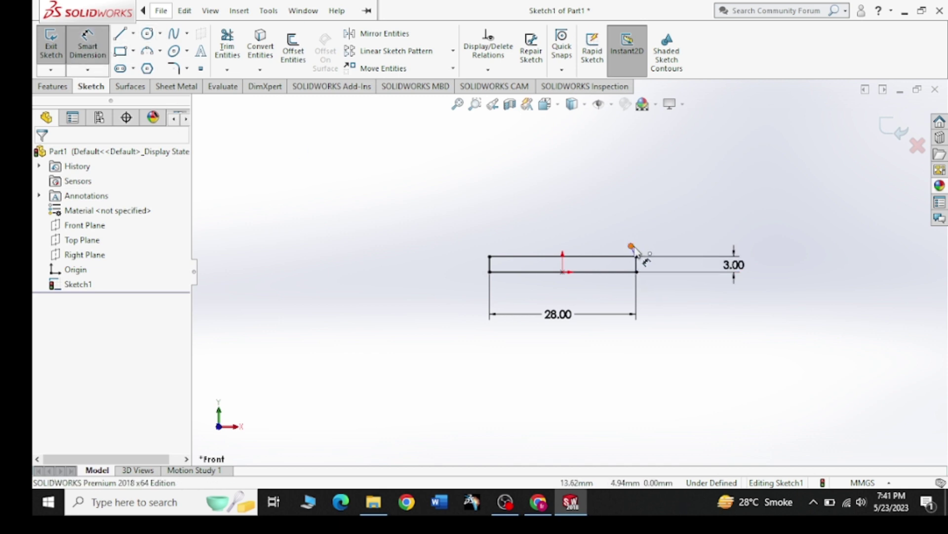
pyautogui.click(632, 246)
pyautogui.click(637, 257)
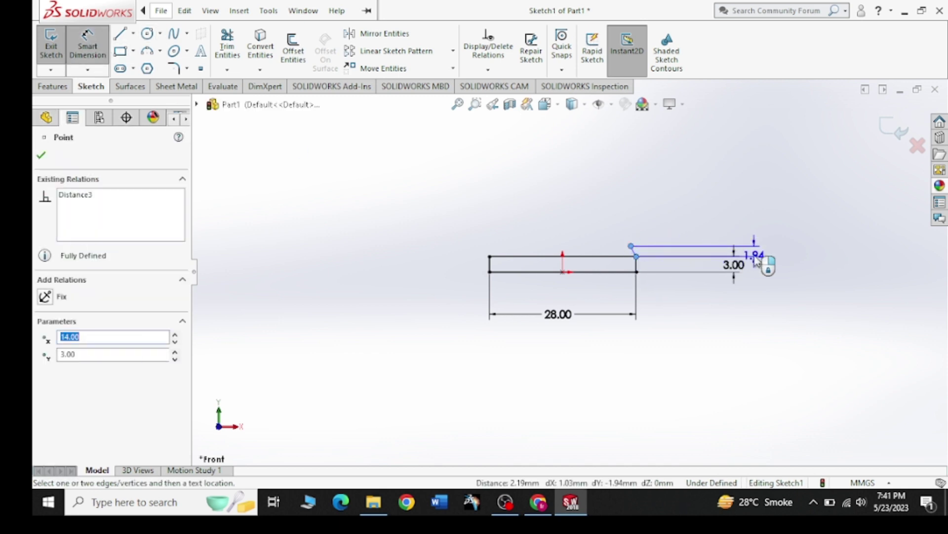
pyautogui.click(757, 262)
pyautogui.write('2')
pyautogui.press('Return')
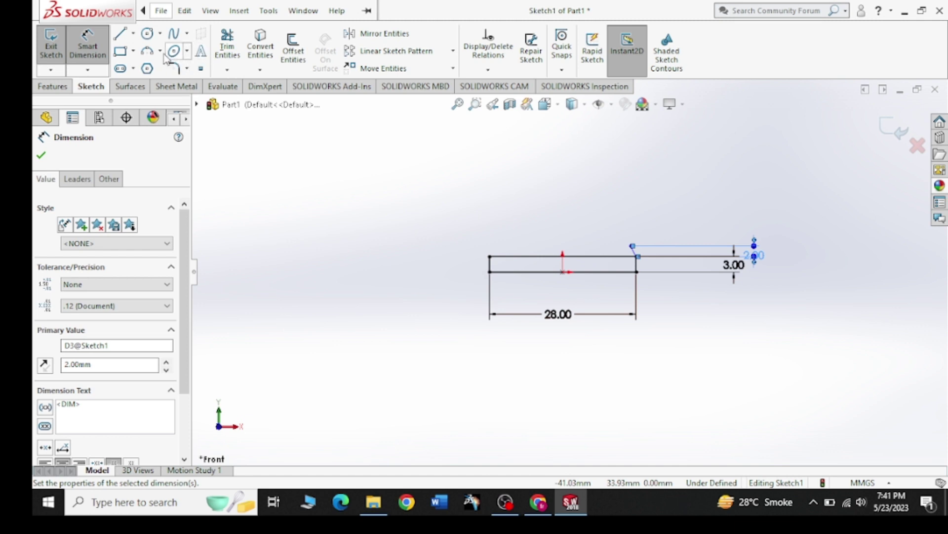
pyautogui.click(134, 34)
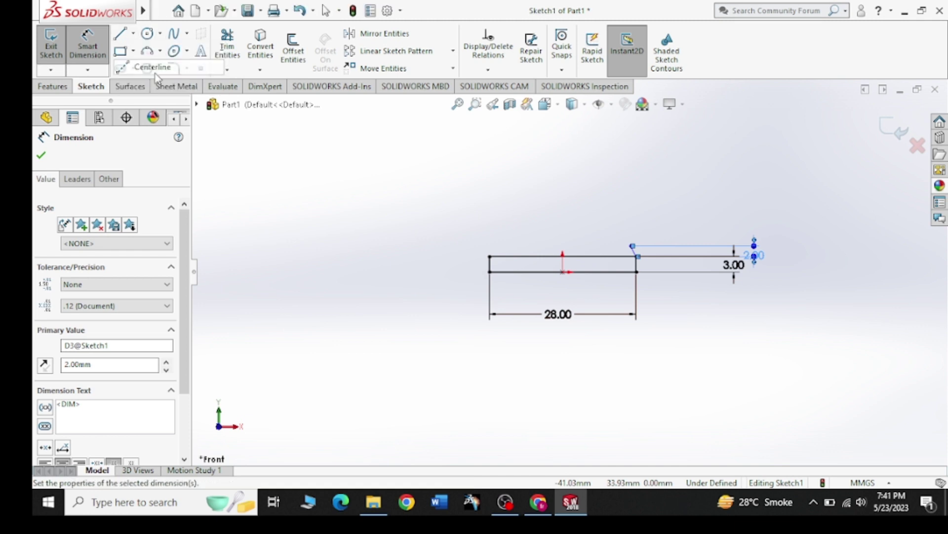
# Draw a vertical centerline through the origin.
pyautogui.click(563, 360)
pyautogui.scroll(2, 565, 296)
pyautogui.scroll(2, 566, 222)
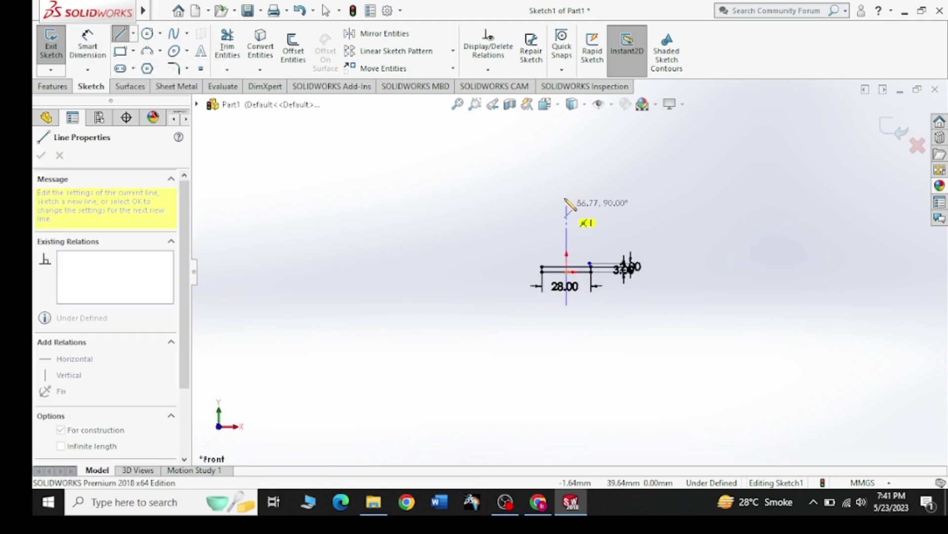
pyautogui.click(564, 149)
pyautogui.rightClick(601, 153)
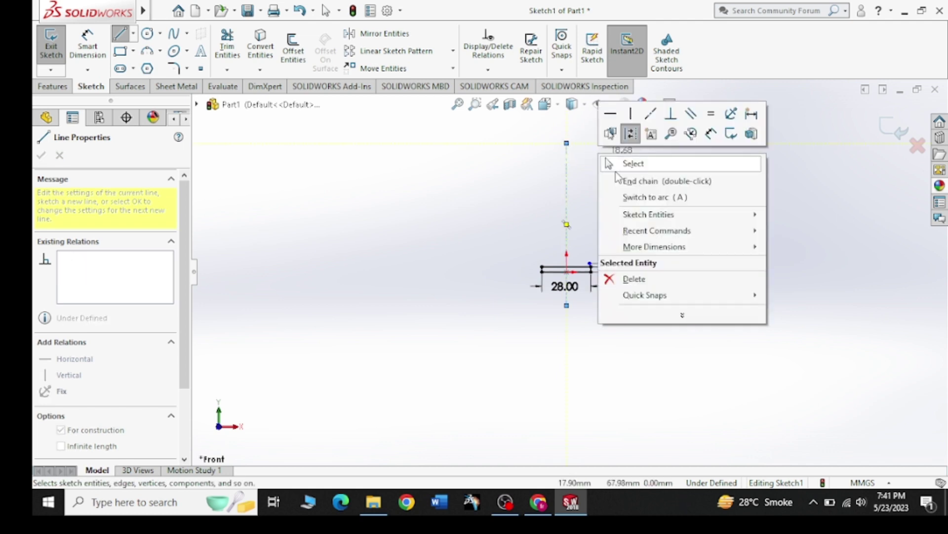
pyautogui.click(613, 163)
pyautogui.scroll(-3, 568, 341)
pyautogui.scroll(-1, 578, 223)
pyautogui.scroll(-2, 582, 188)
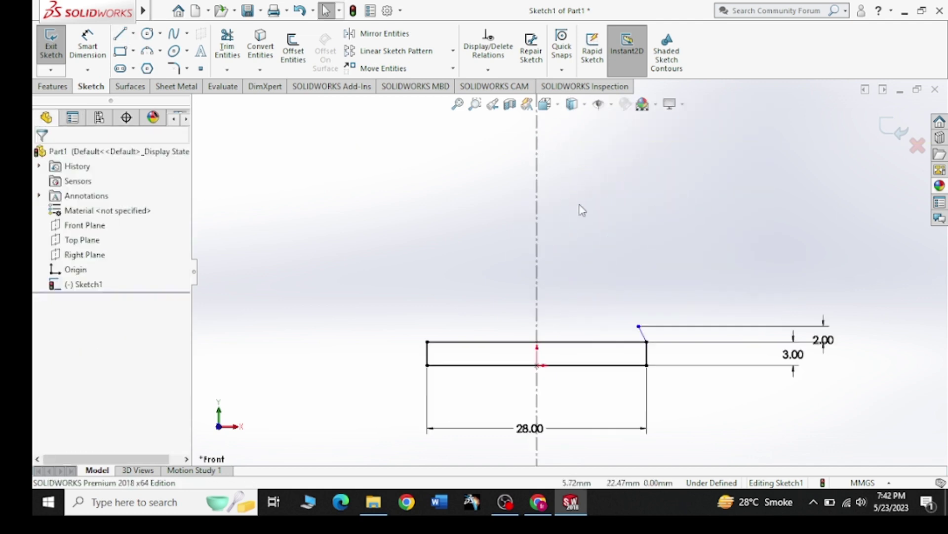
pyautogui.scroll(-1, 580, 207)
# Mirror the short slanted line about the vertical centerline.
pyautogui.click(375, 33)
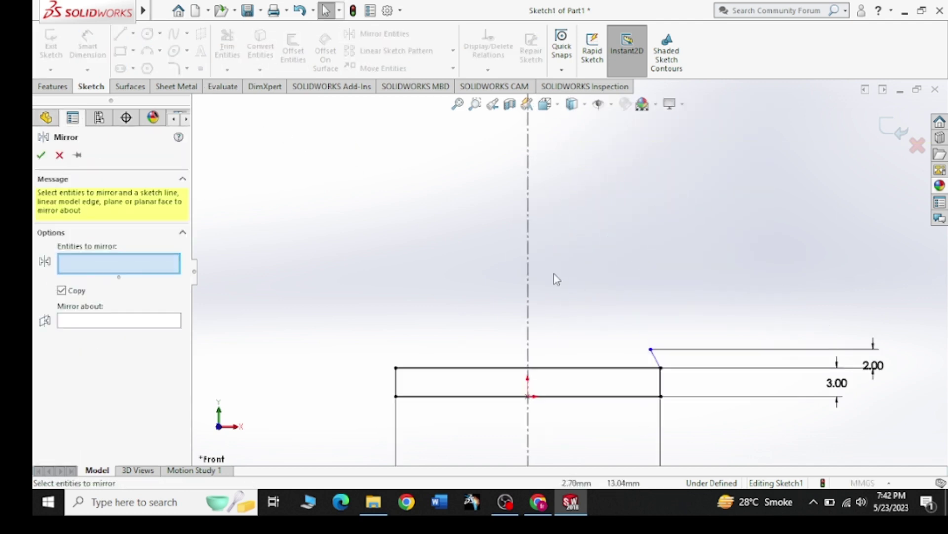
pyautogui.click(656, 359)
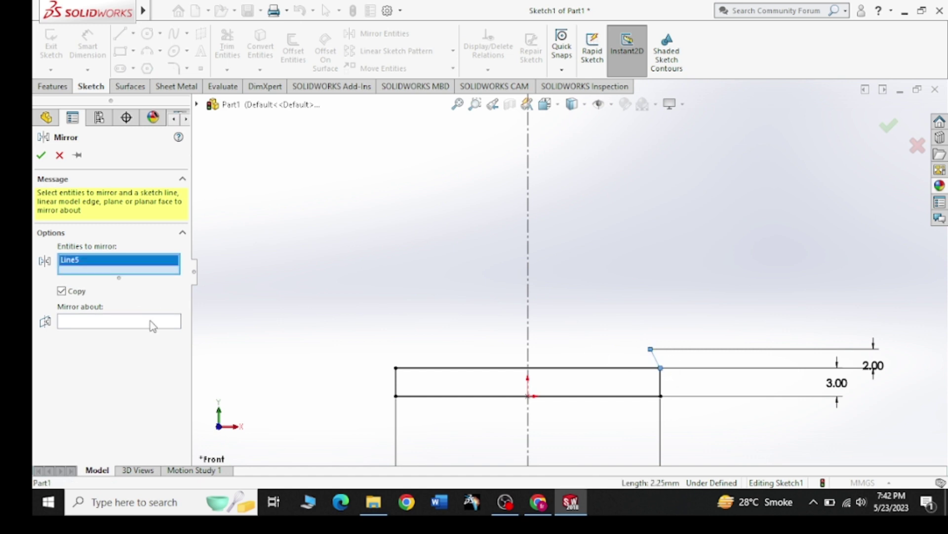
pyautogui.click(153, 322)
pyautogui.click(533, 326)
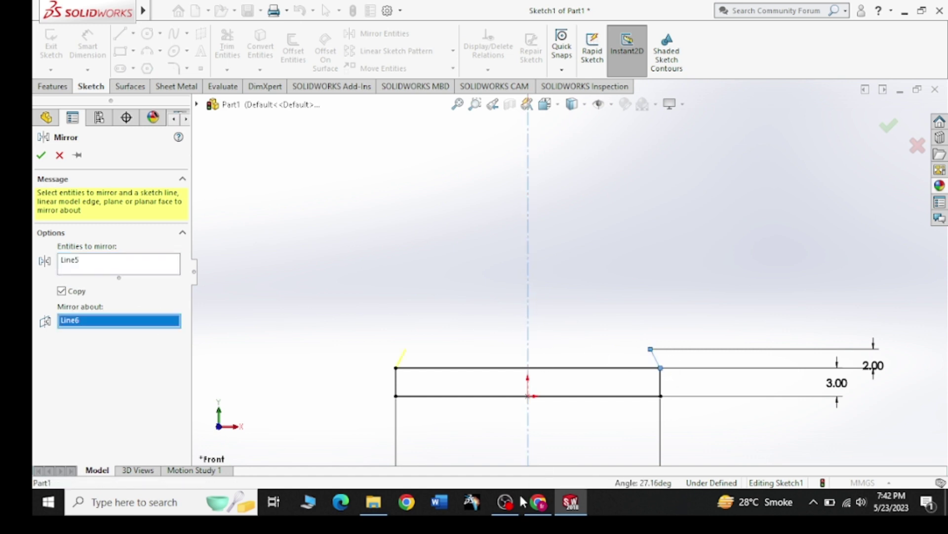
pyautogui.click(41, 154)
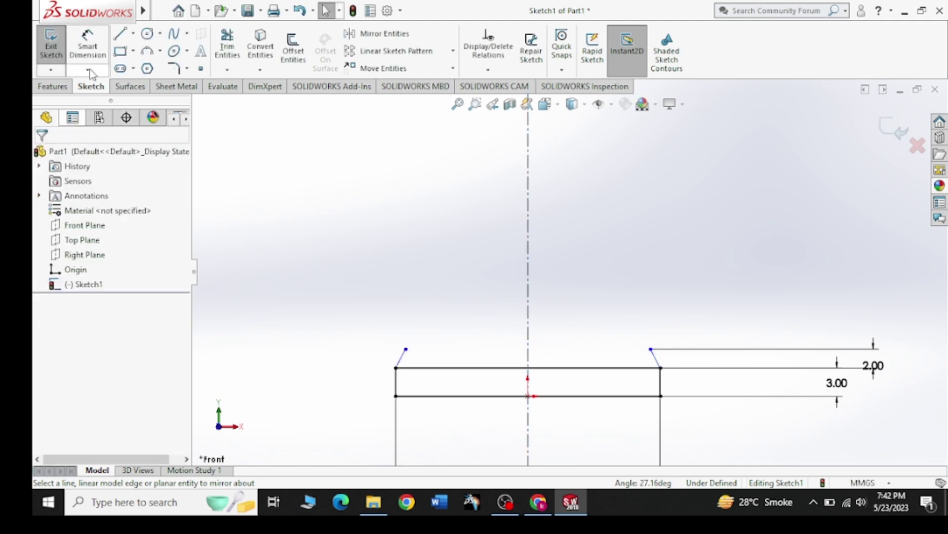
# Draw a horizontal line joining the tops of the two slanted lines.
pyautogui.click(120, 34)
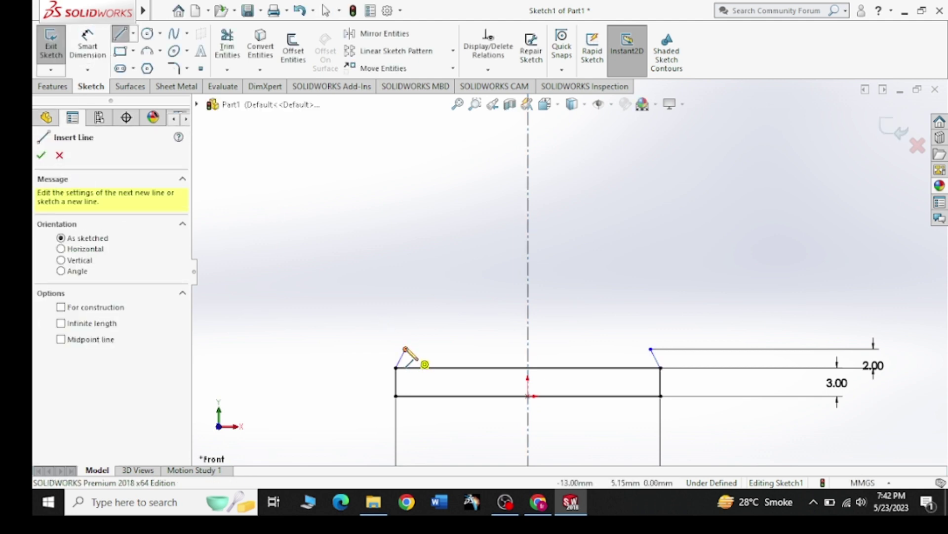
pyautogui.click(405, 348)
pyautogui.click(651, 349)
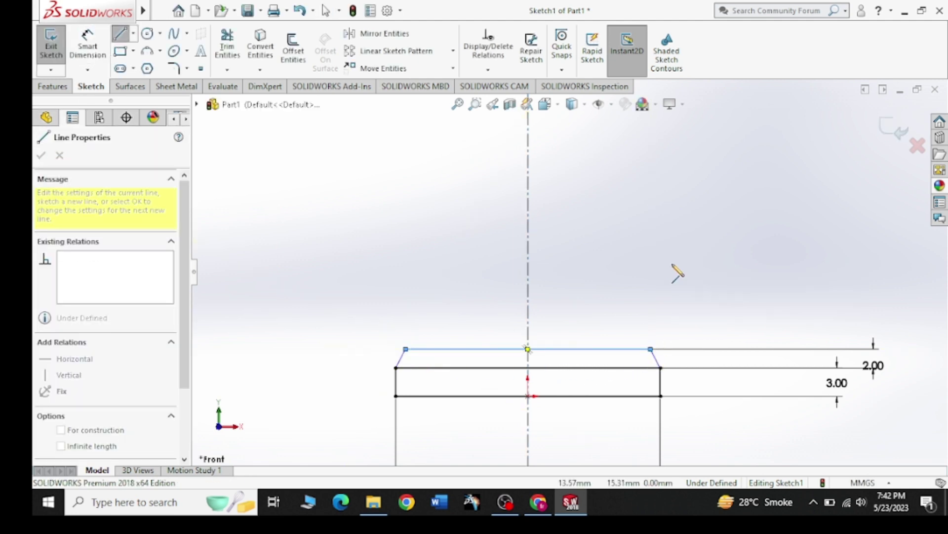
pyautogui.press('Escape')
pyautogui.press('Escape')
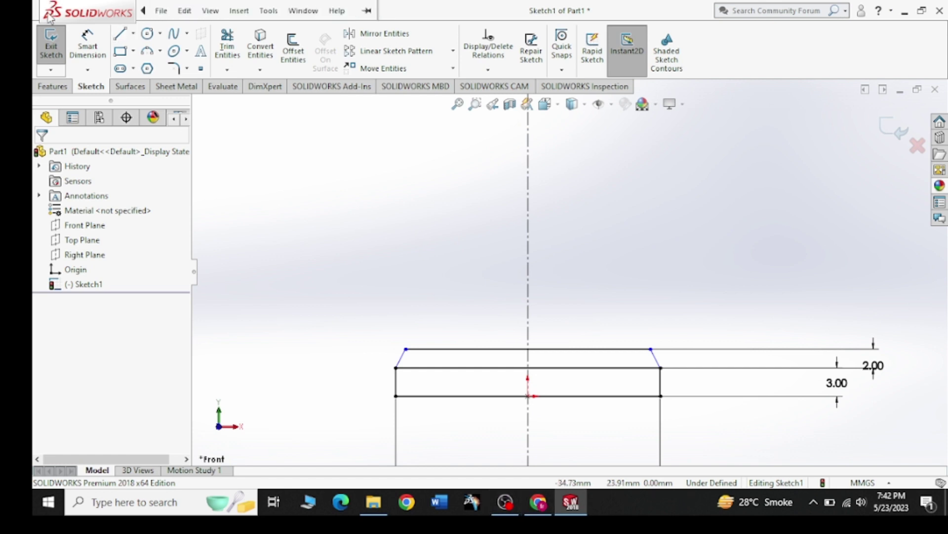
# Draw a vertical line rising from the right slant's top.
pyautogui.click(122, 35)
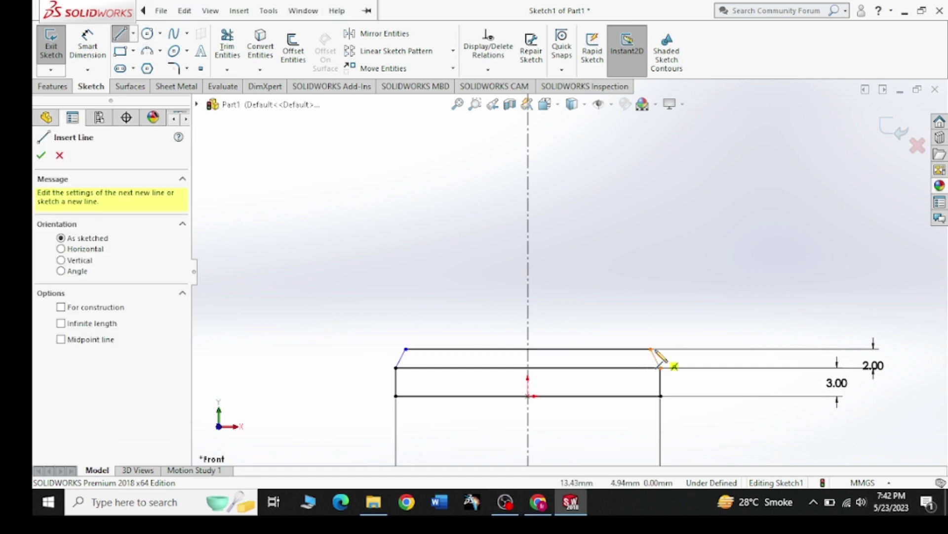
pyautogui.click(651, 348)
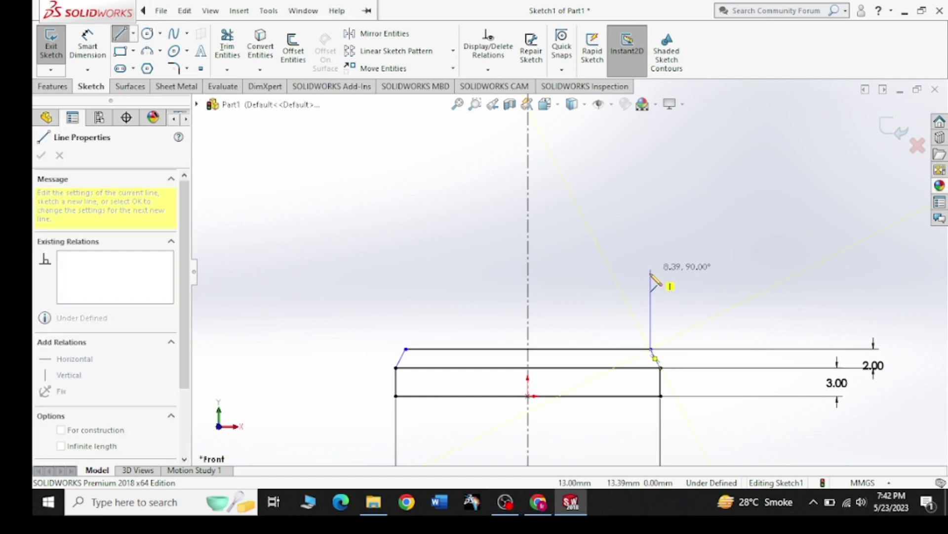
pyautogui.click(651, 282)
pyautogui.press('Escape')
pyautogui.press('Escape')
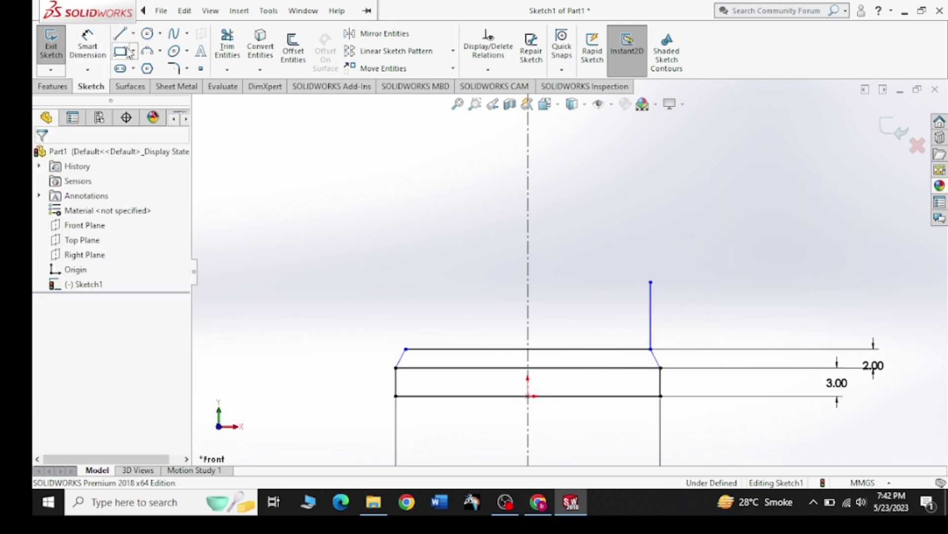
# Dimension the vertical line's height, then edit the value to 8.97 mm.
pyautogui.click(119, 50)
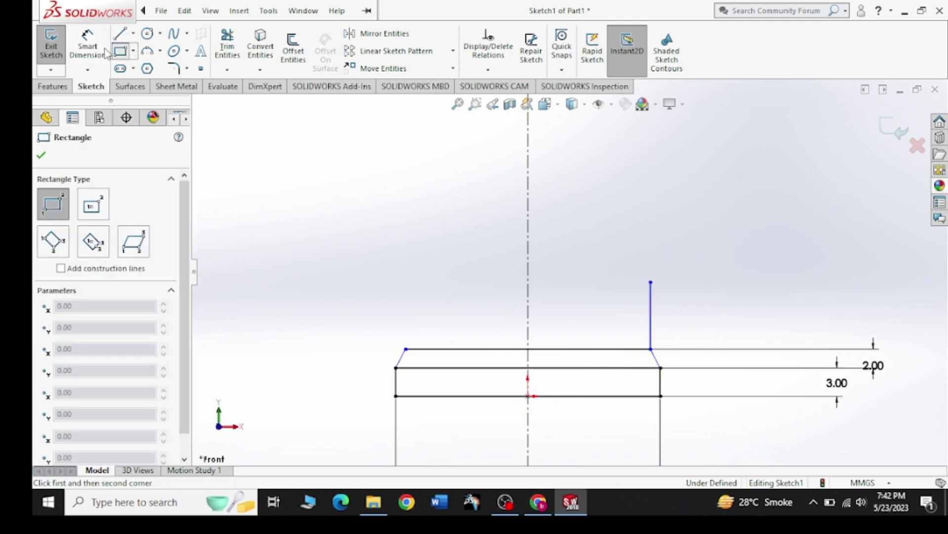
pyautogui.click(655, 323)
pyautogui.click(755, 322)
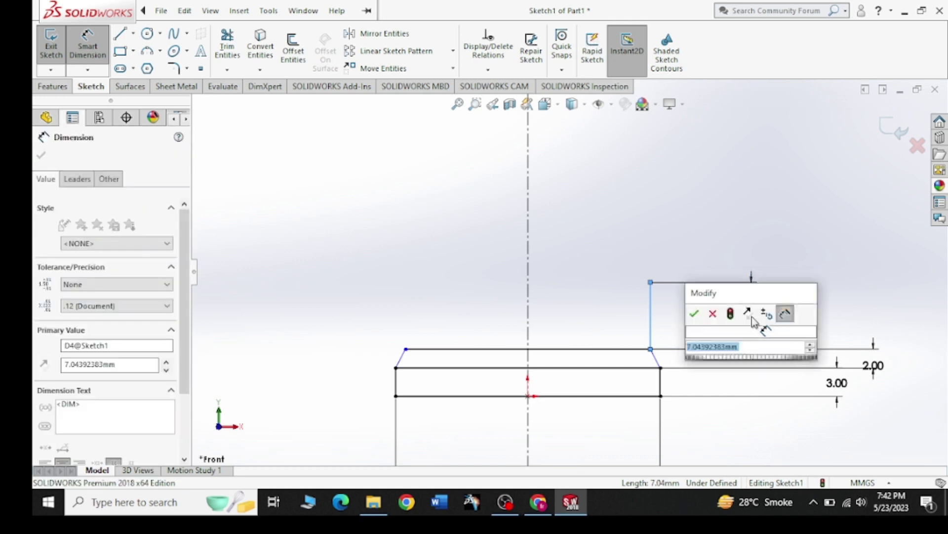
pyautogui.write('6.8')
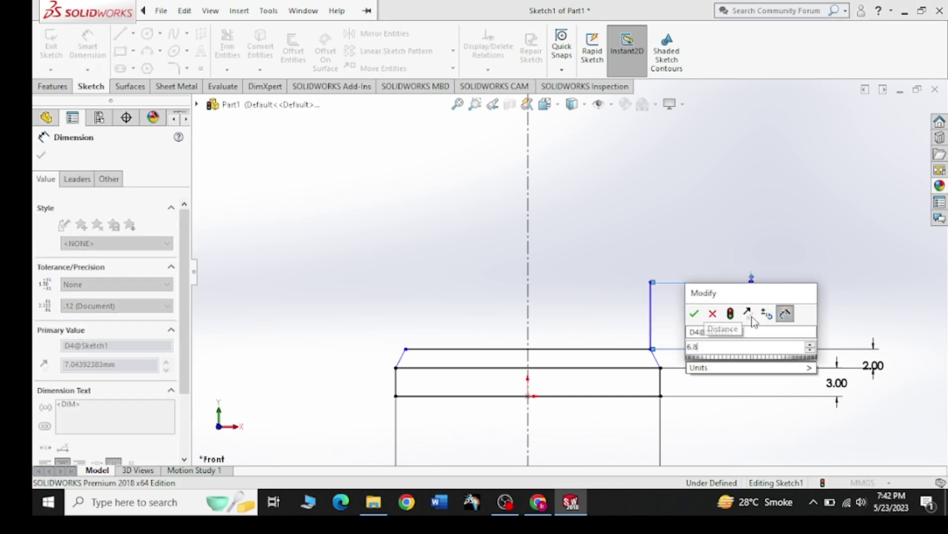
pyautogui.press('Return')
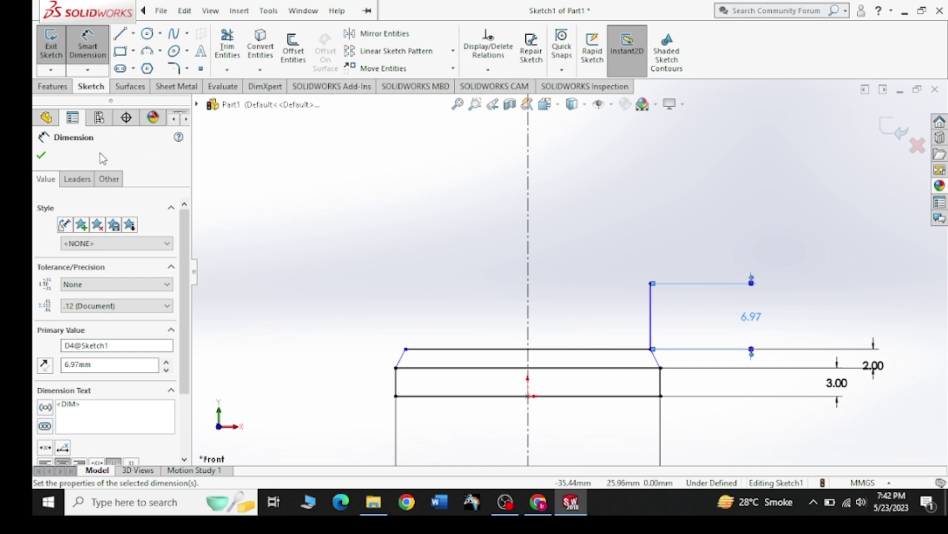
pyautogui.click(43, 156)
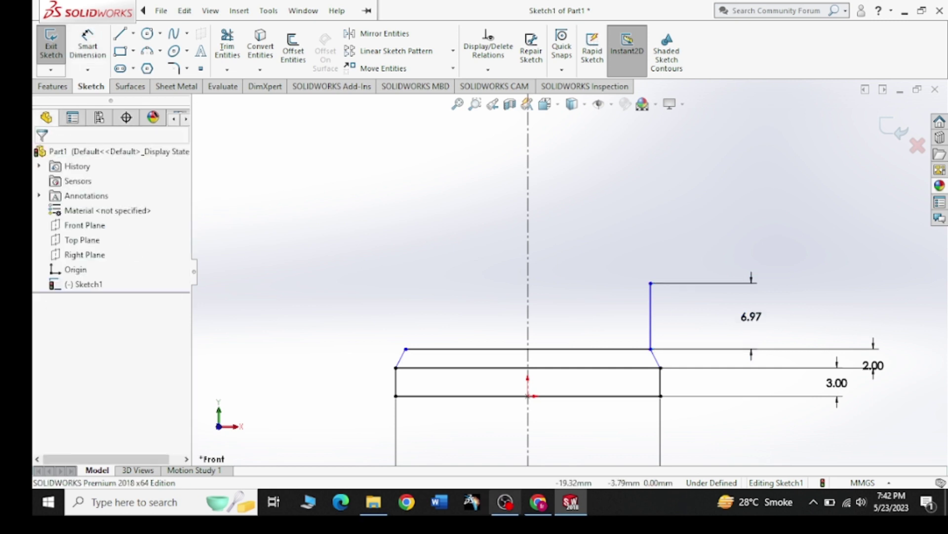
pyautogui.doubleClick(746, 318)
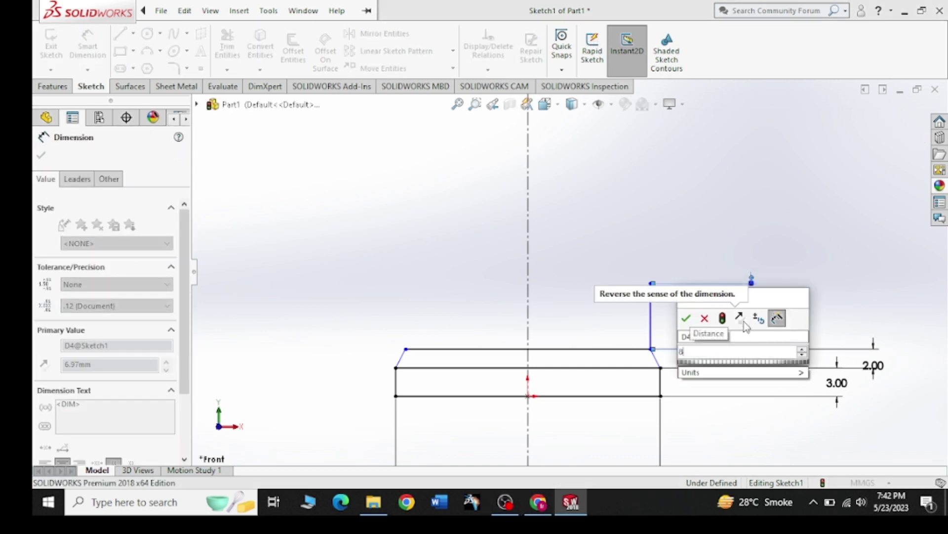
pyautogui.write('8.97')
pyautogui.press('Return')
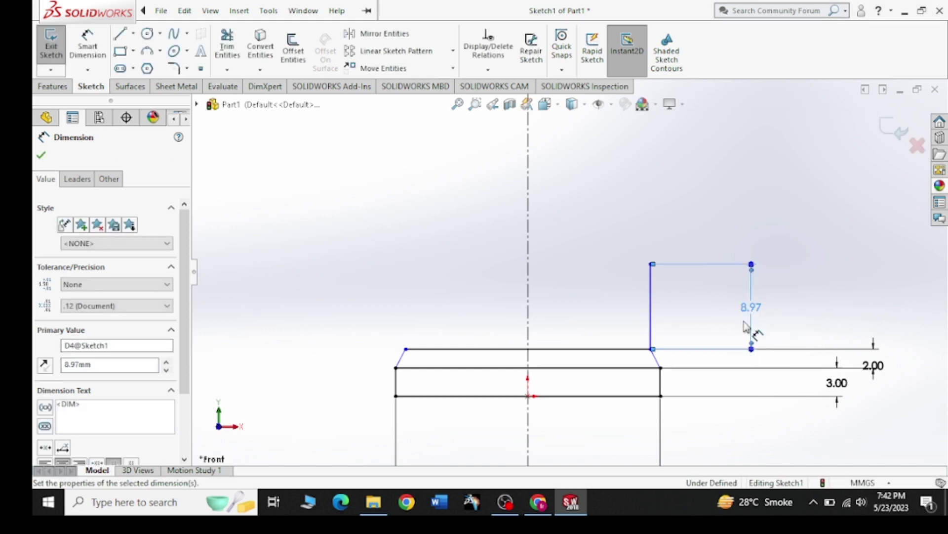
pyautogui.click(162, 10)
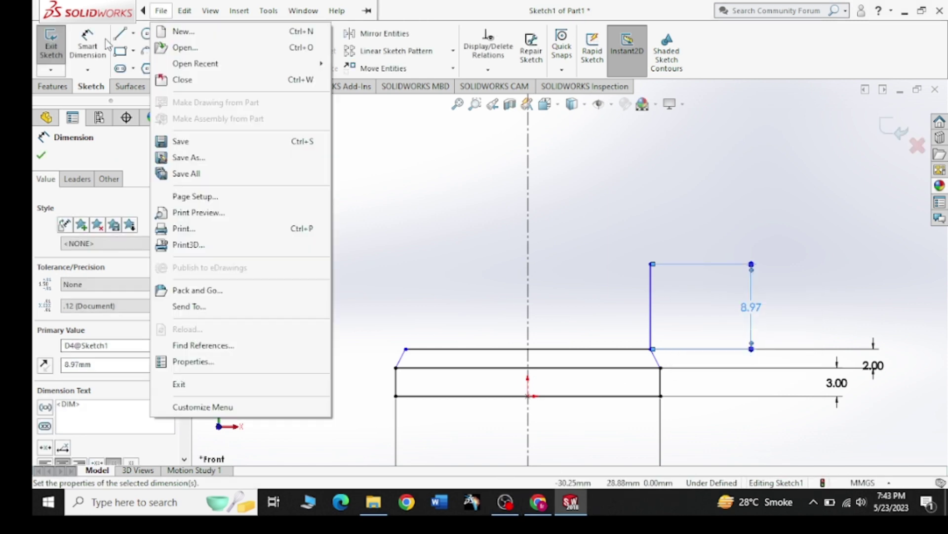
# Draw a horizontal midpoint line centred on the centerline at the top height.
pyautogui.click(120, 33)
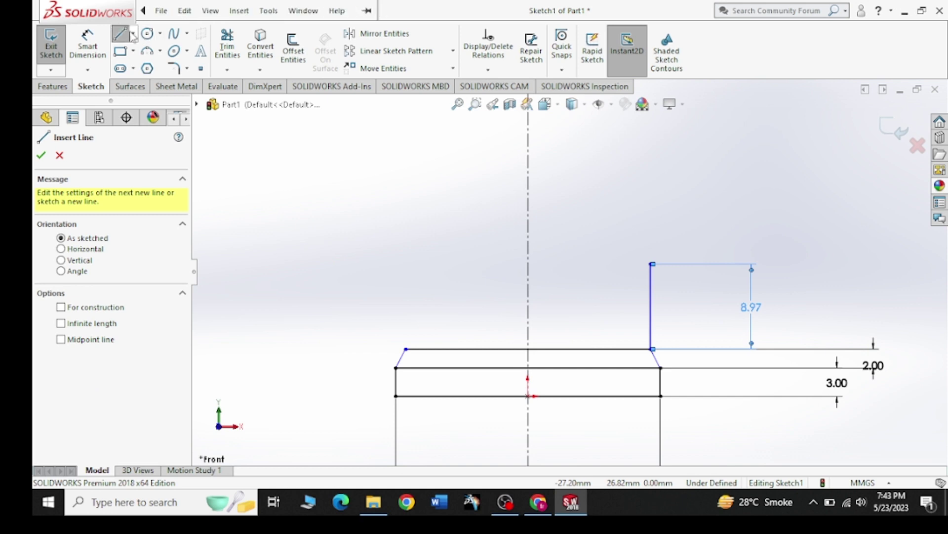
pyautogui.click(133, 33)
pyautogui.click(148, 83)
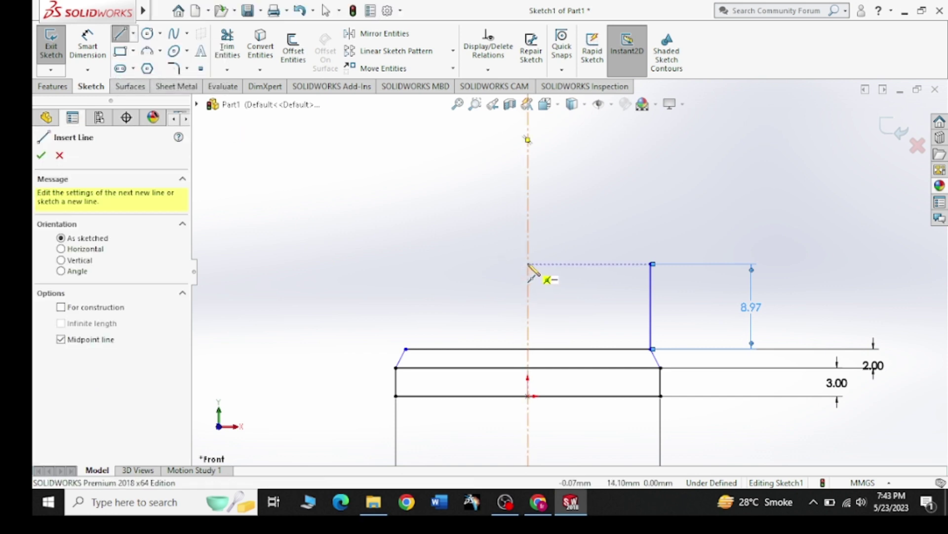
pyautogui.click(528, 264)
pyautogui.click(568, 263)
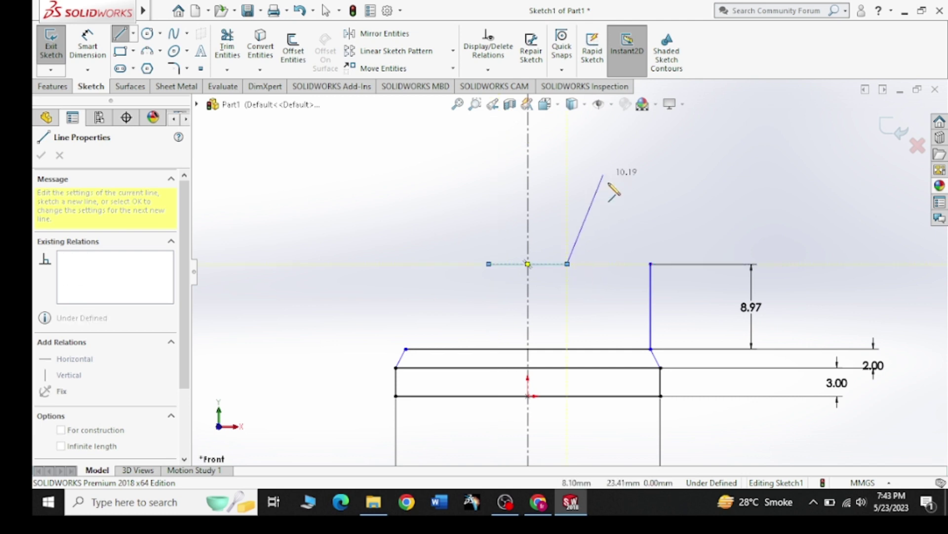
pyautogui.press('Escape')
pyautogui.press('Escape')
# Dimension the new top line's length to 20 mm.
pyautogui.click(108, 47)
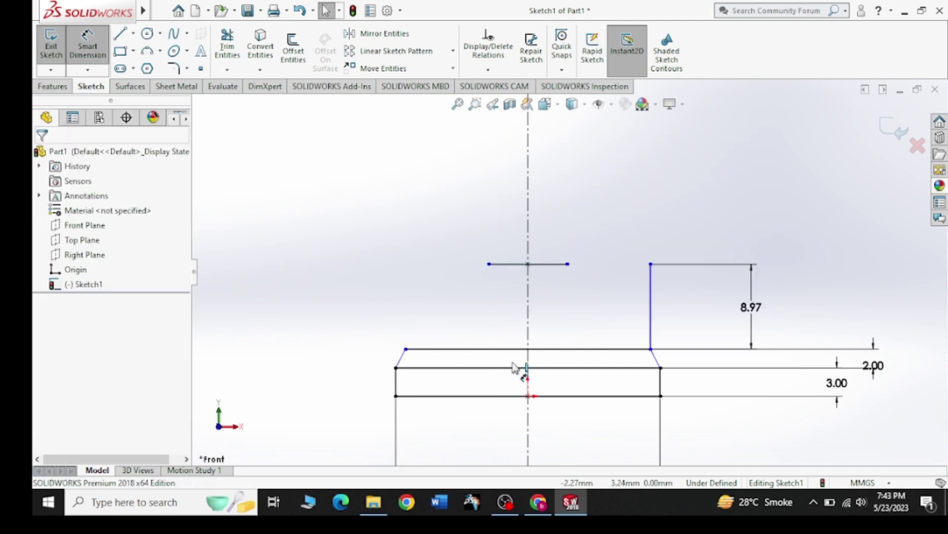
pyautogui.click(518, 265)
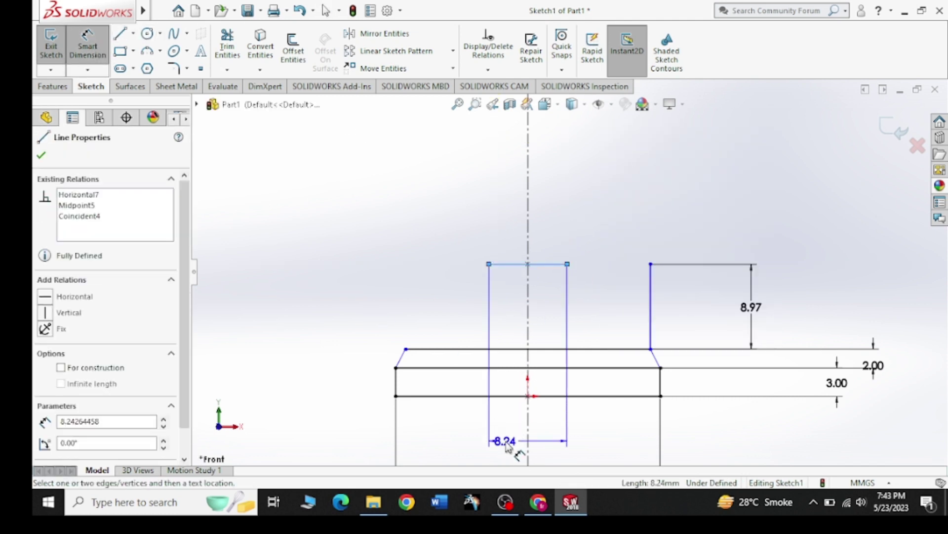
pyautogui.click(455, 450)
pyautogui.write('209')
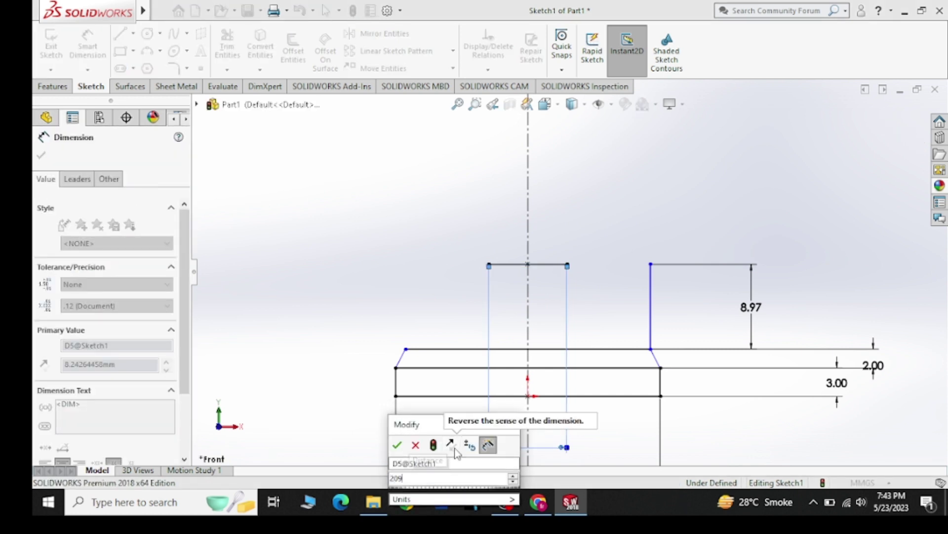
pyautogui.press('BackSpace')
pyautogui.press('Return')
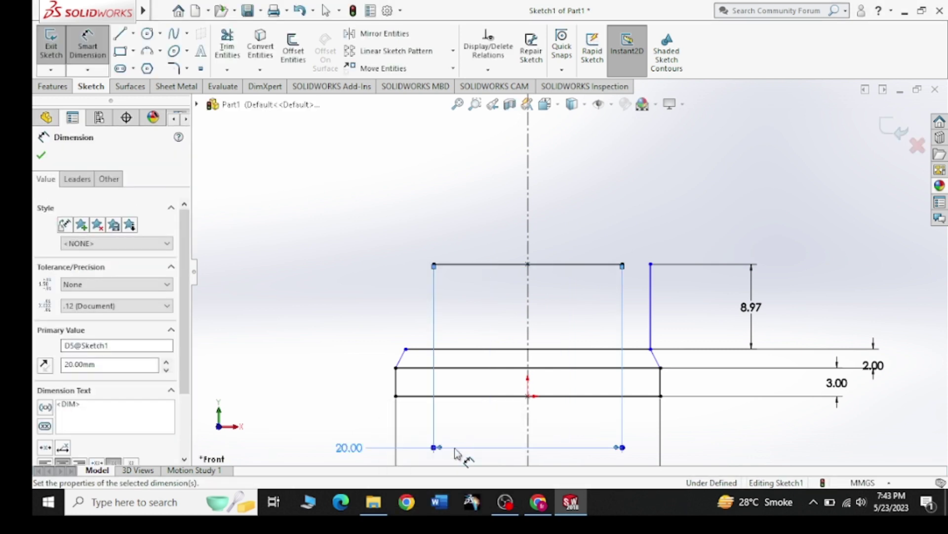
pyautogui.click(42, 155)
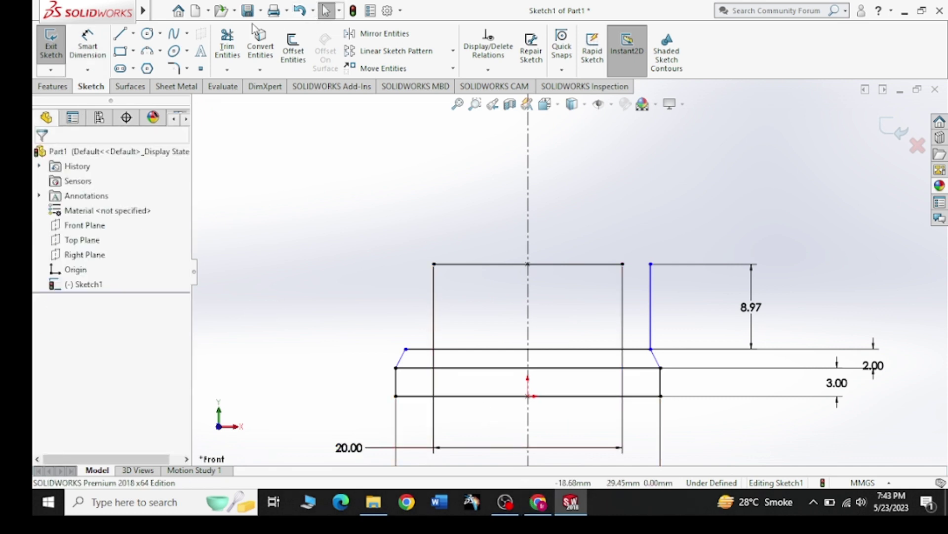
# Draw a 90° three-point arc from the top line's right end to the collar's right corner.
pyautogui.click(161, 52)
pyautogui.click(185, 100)
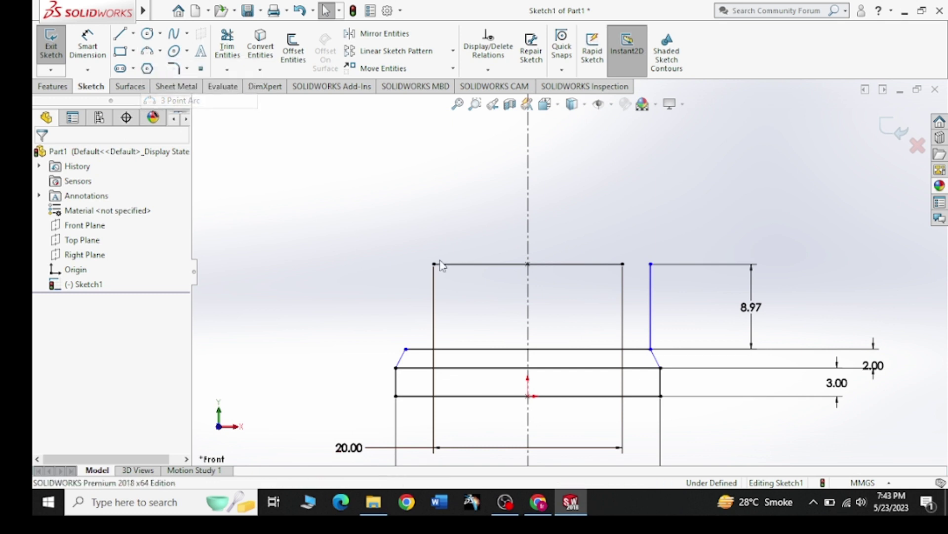
pyautogui.click(622, 264)
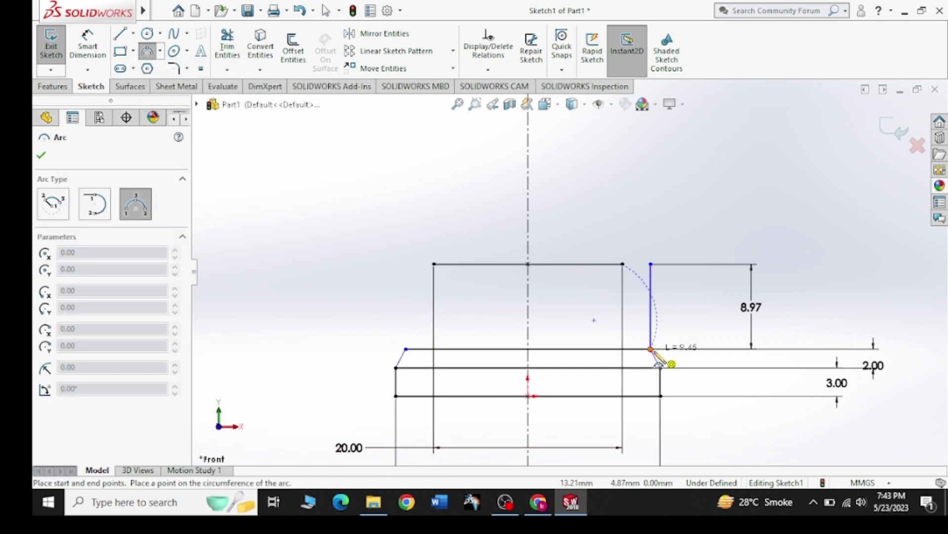
pyautogui.click(651, 348)
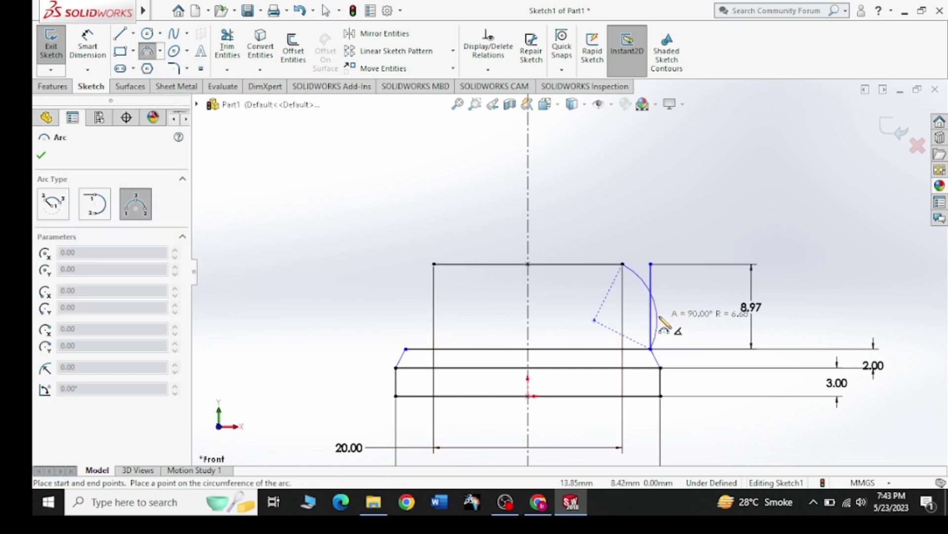
pyautogui.click(661, 316)
pyautogui.rightClick(646, 159)
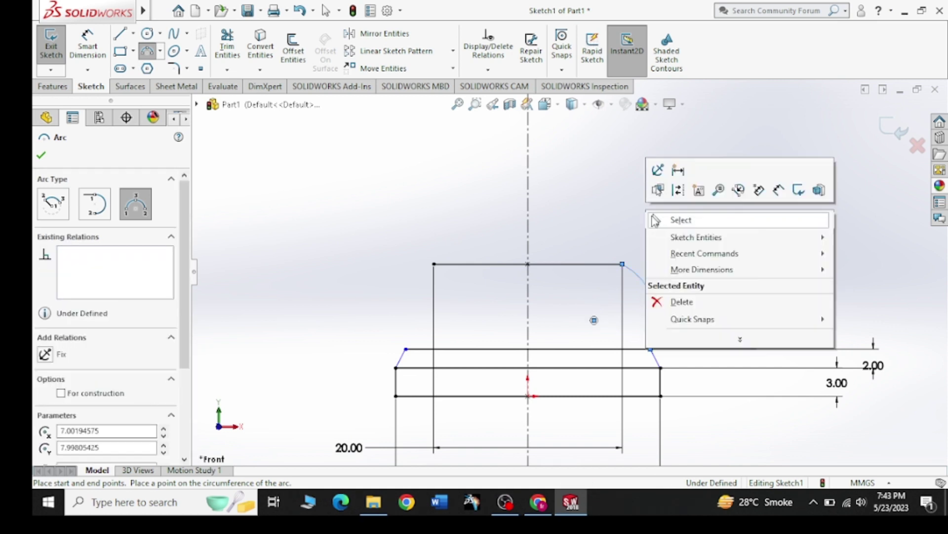
pyautogui.click(672, 218)
# Delete the right vertical line together with its dimension.
pyautogui.click(651, 277)
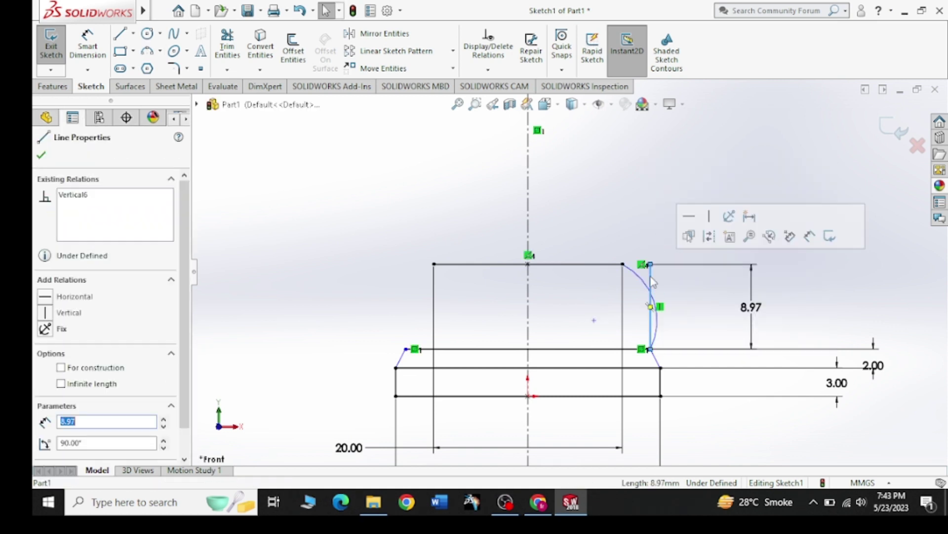
pyautogui.press('Delete')
pyautogui.click(418, 252)
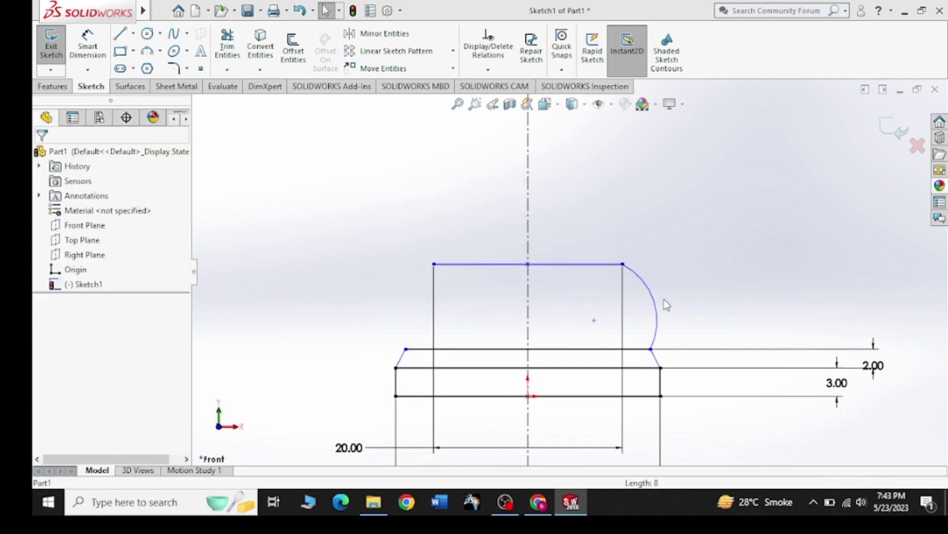
pyautogui.click(646, 303)
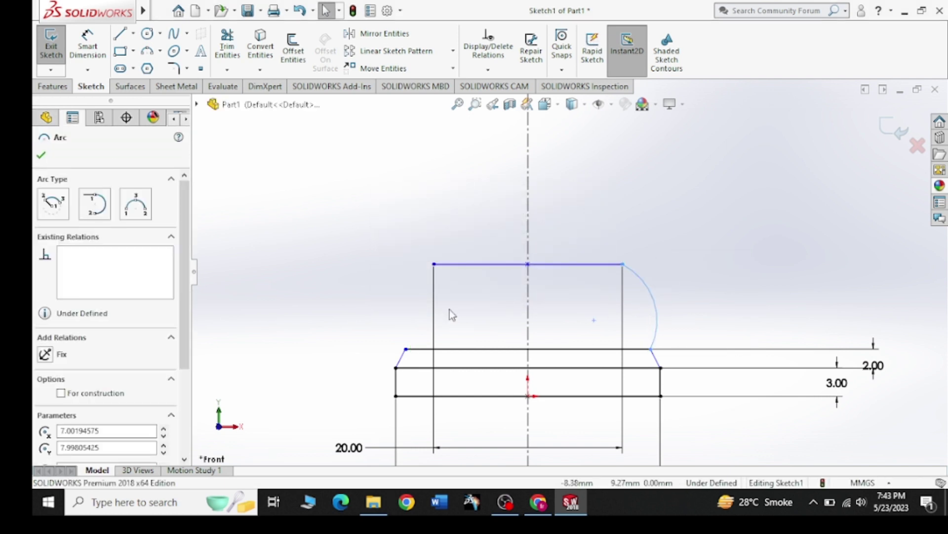
# Mirror Arc1 about centerline Line6, removing the centerline wrongly added as an entity.
pyautogui.click(377, 39)
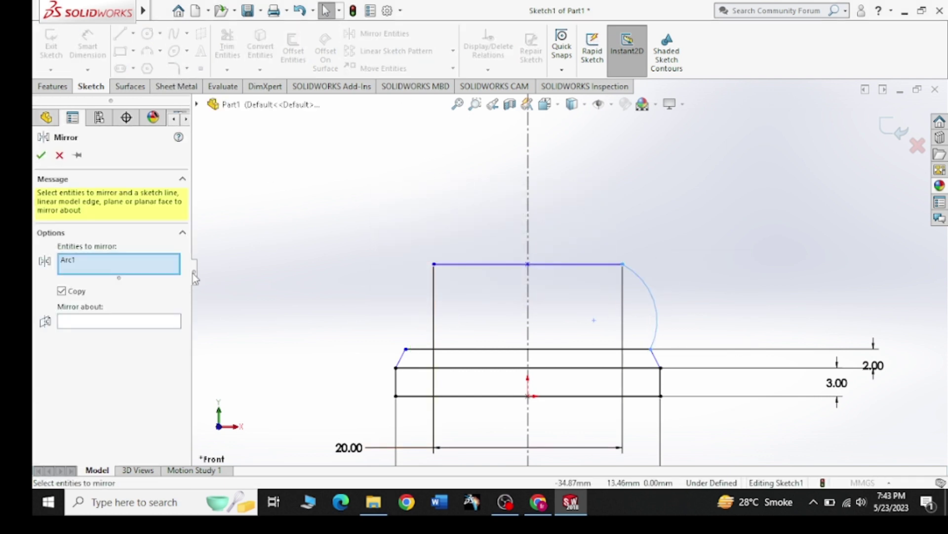
pyautogui.click(527, 236)
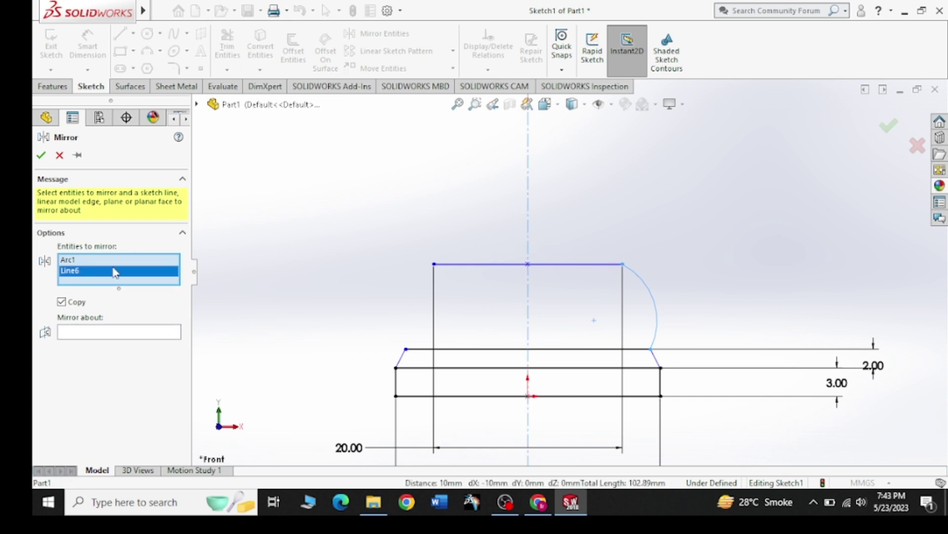
pyautogui.rightClick(136, 281)
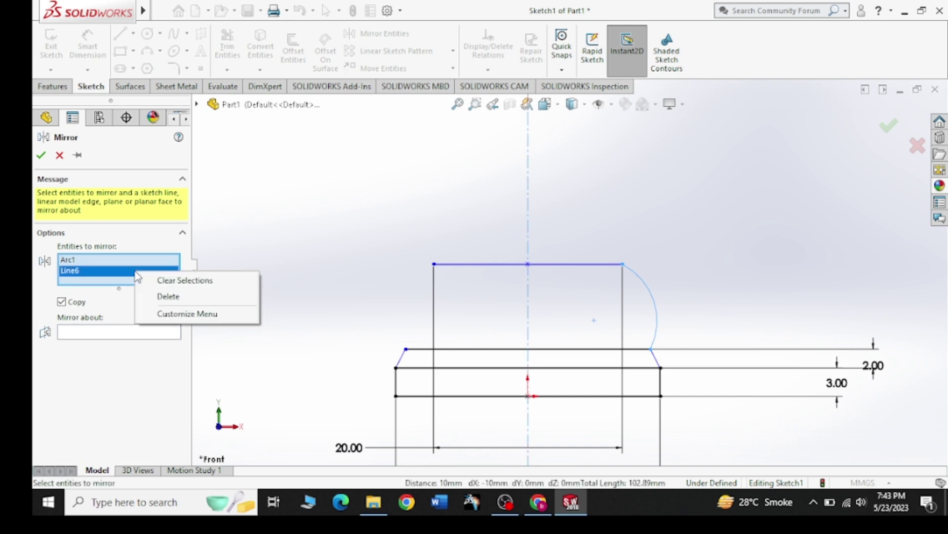
pyautogui.click(178, 298)
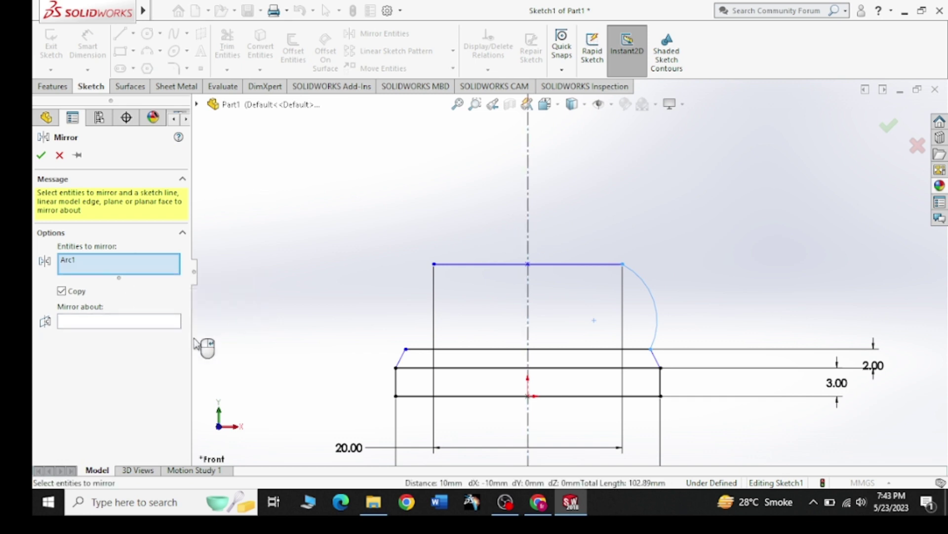
pyautogui.click(165, 326)
pyautogui.click(528, 228)
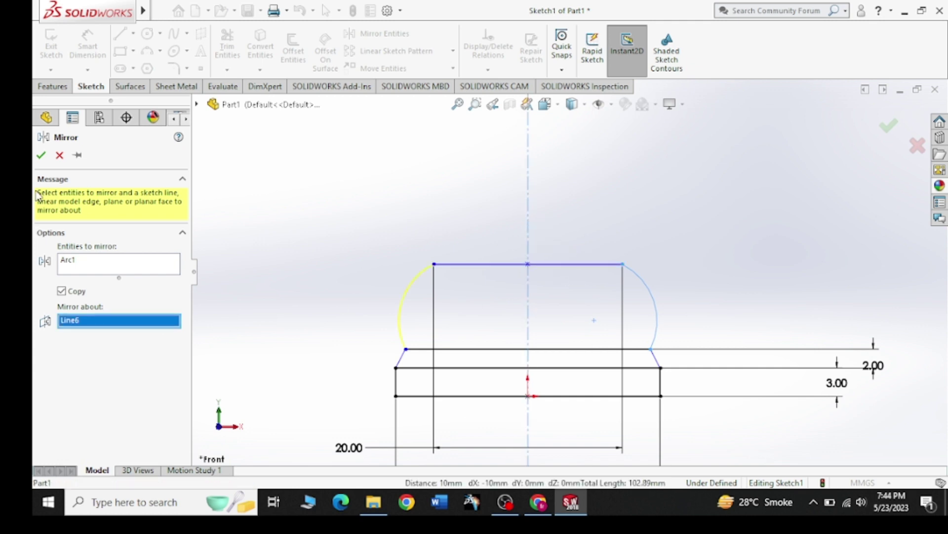
pyautogui.click(42, 156)
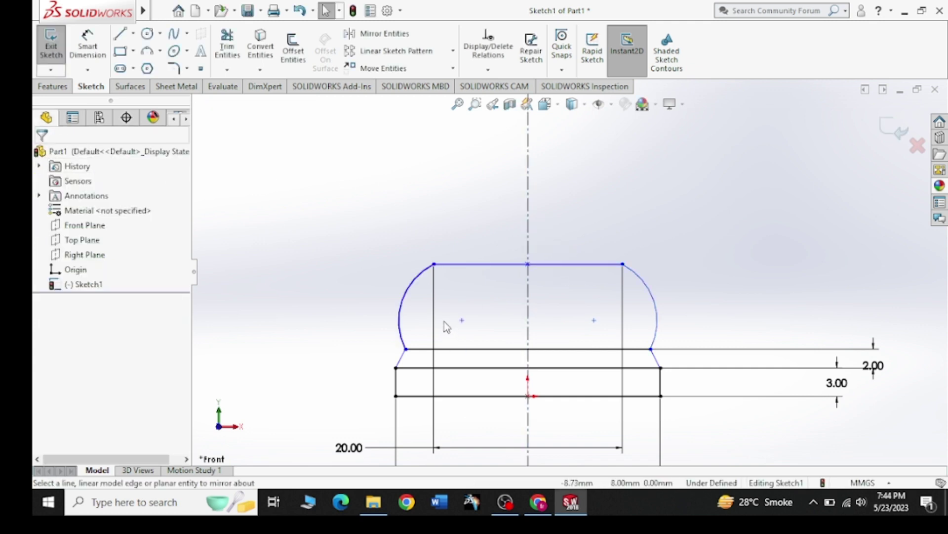
# Delete the 20.00 dimension and the right-hand arc.
pyautogui.scroll(-1, 435, 318)
pyautogui.scroll(2, 443, 318)
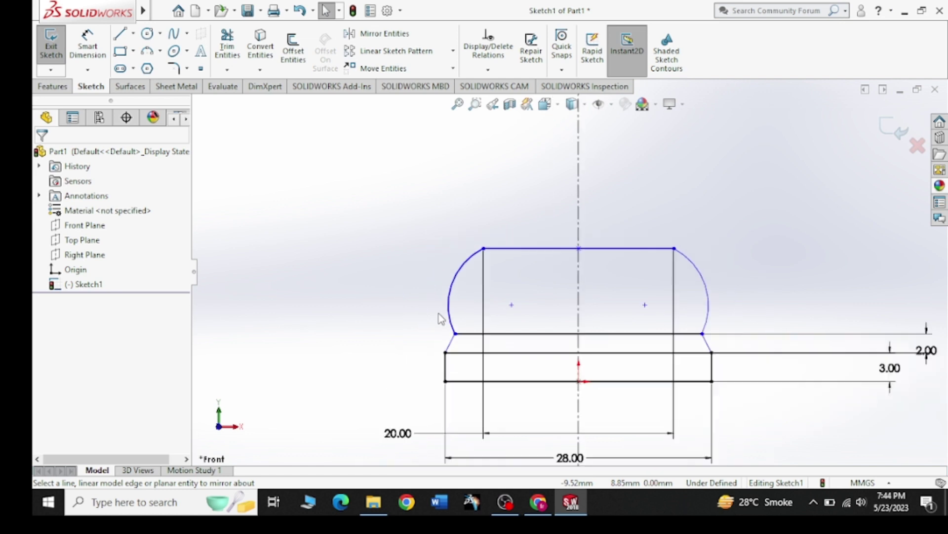
pyautogui.scroll(2, 452, 328)
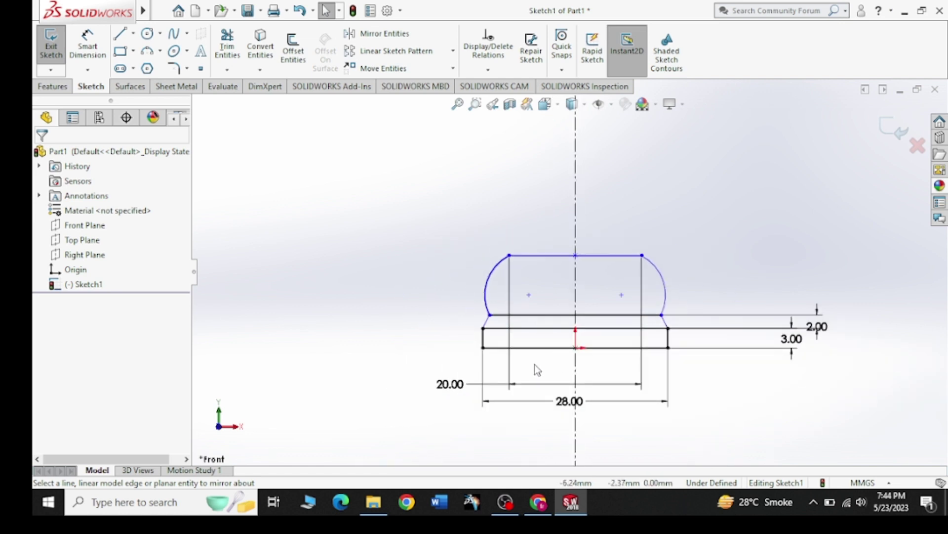
pyautogui.click(450, 403)
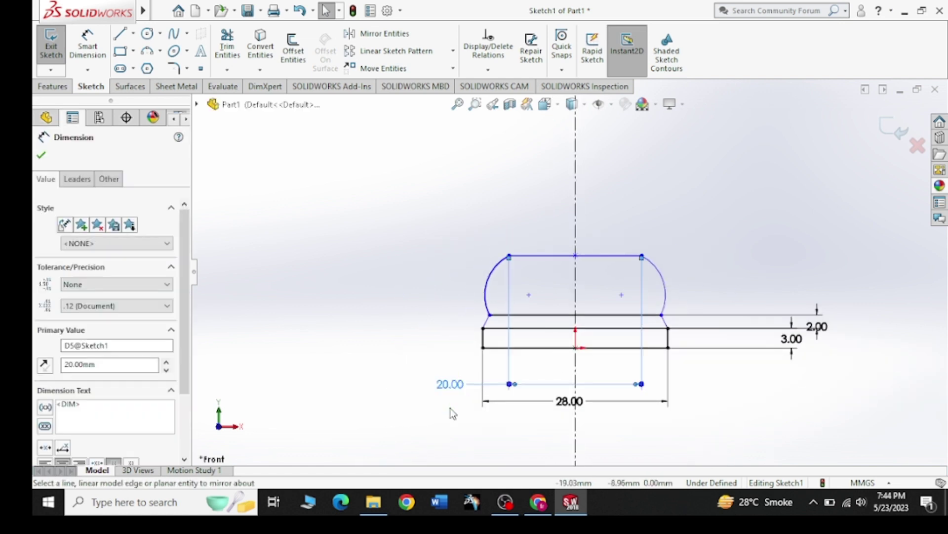
pyautogui.press('Delete')
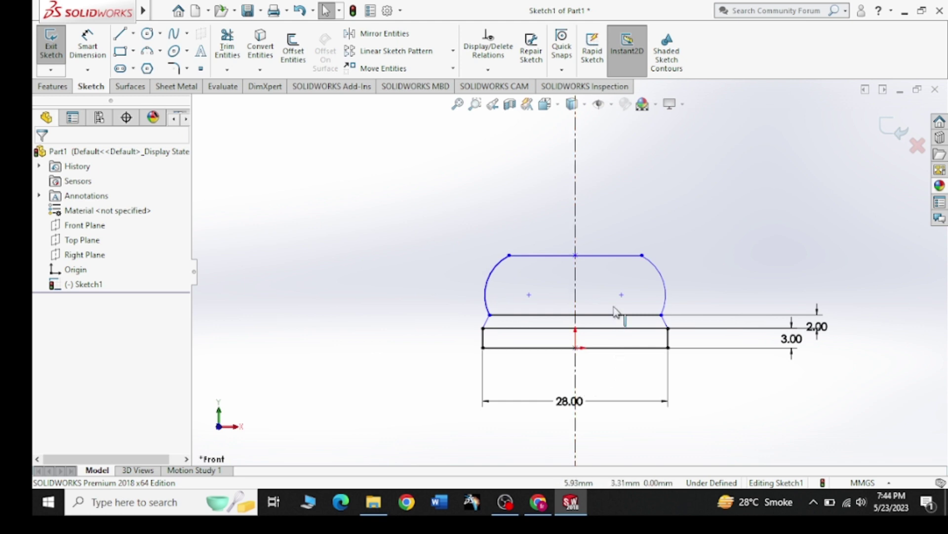
pyautogui.scroll(-1, 615, 312)
pyautogui.scroll(-1, 620, 269)
pyautogui.scroll(-1, 620, 269)
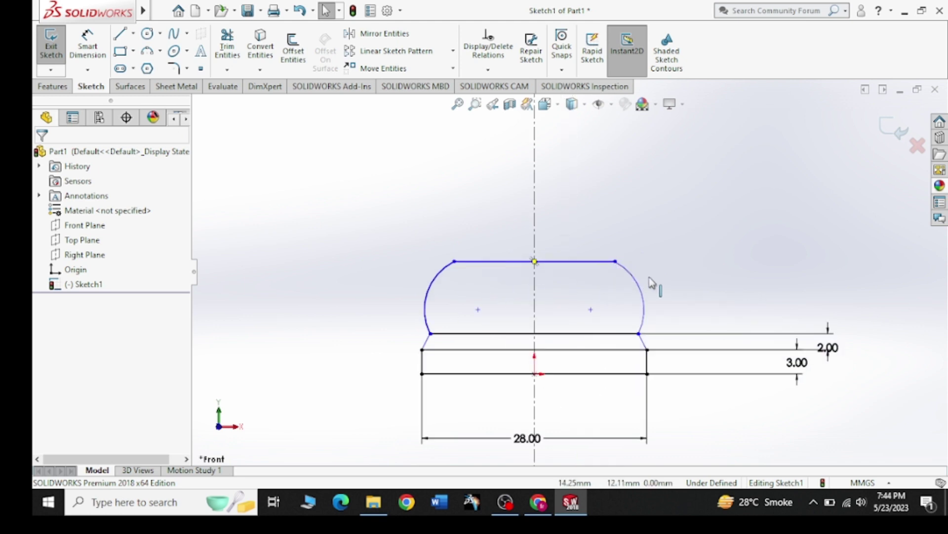
pyautogui.click(631, 305)
pyautogui.press('Delete')
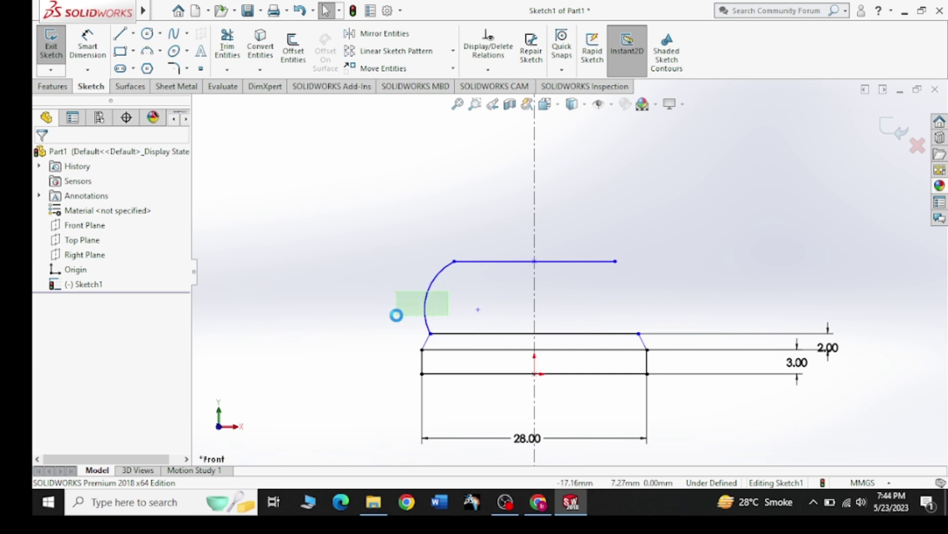
# Mirror the left-hand arc about the vertical centerline to recreate the right arc.
pyautogui.click(425, 311)
pyautogui.click(379, 33)
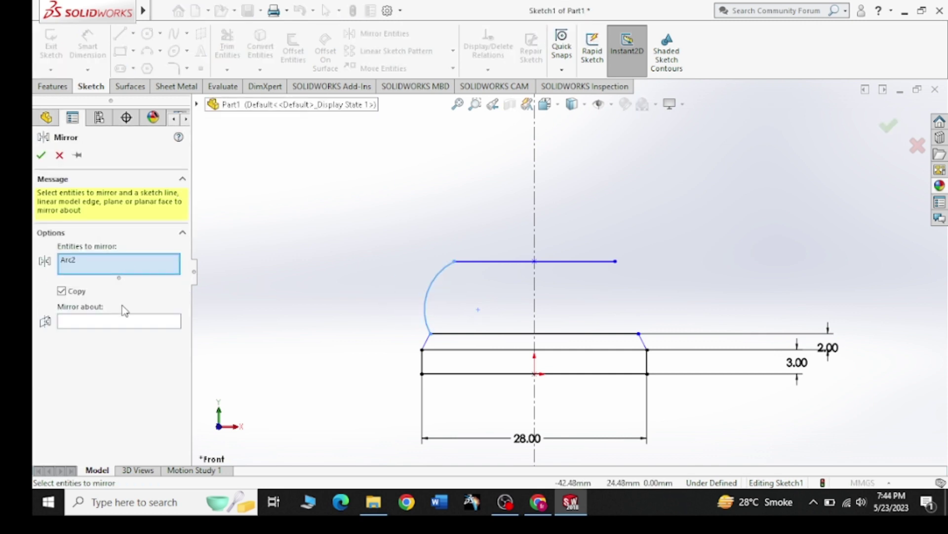
pyautogui.click(121, 322)
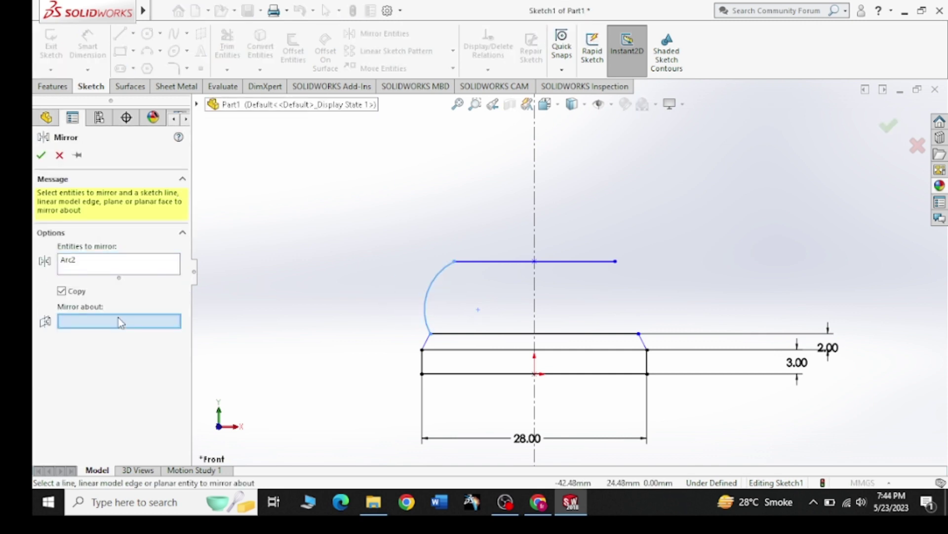
pyautogui.click(534, 198)
pyautogui.click(42, 155)
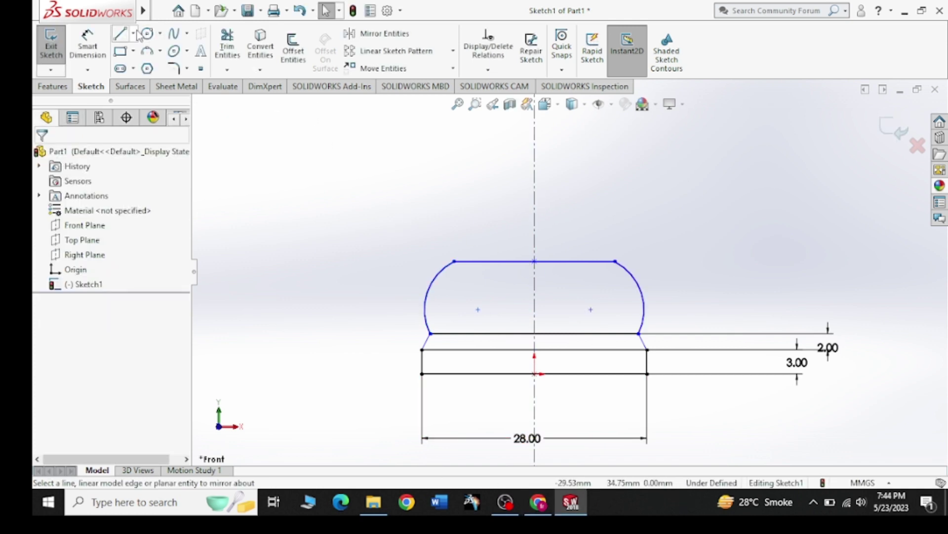
pyautogui.click(382, 33)
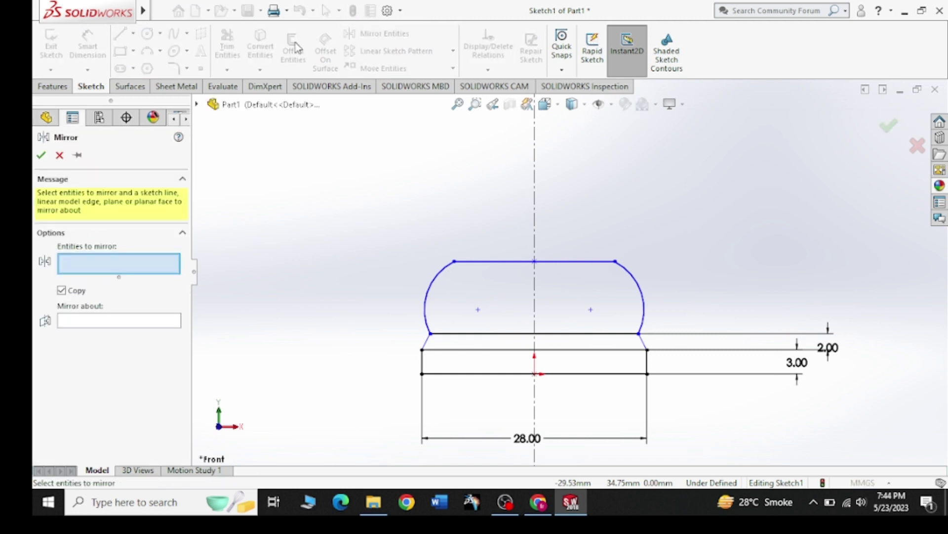
# Offset the collar's top edge chain 1.00 mm upward.
pyautogui.click(59, 156)
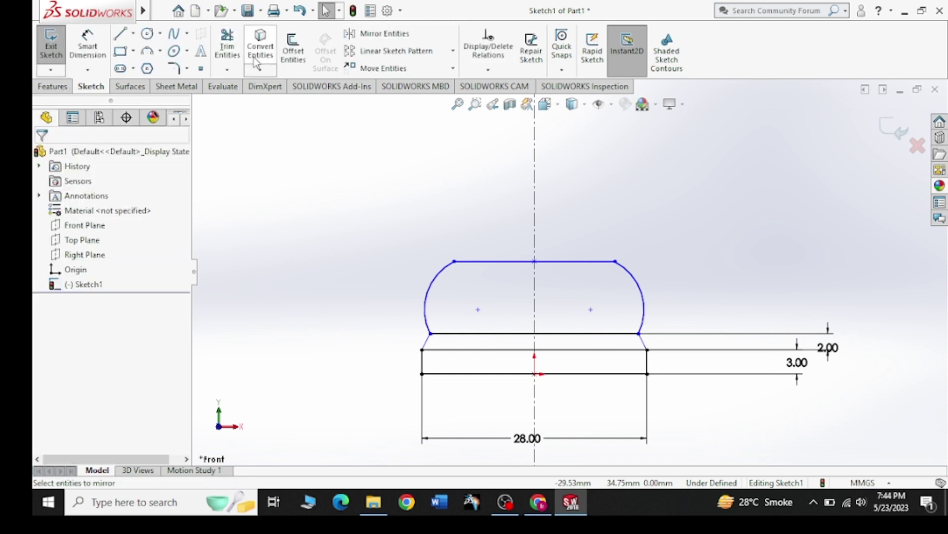
pyautogui.click(293, 49)
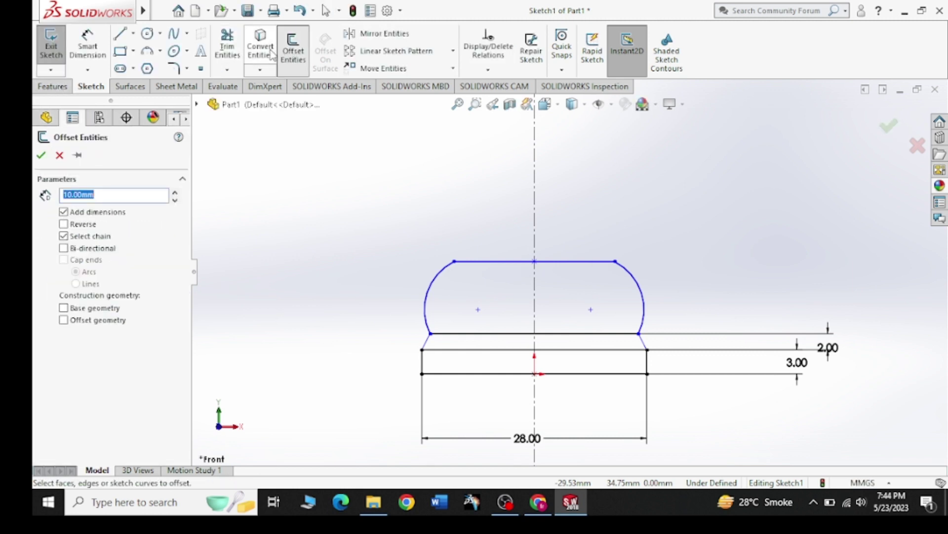
pyautogui.click(568, 262)
pyautogui.write('1')
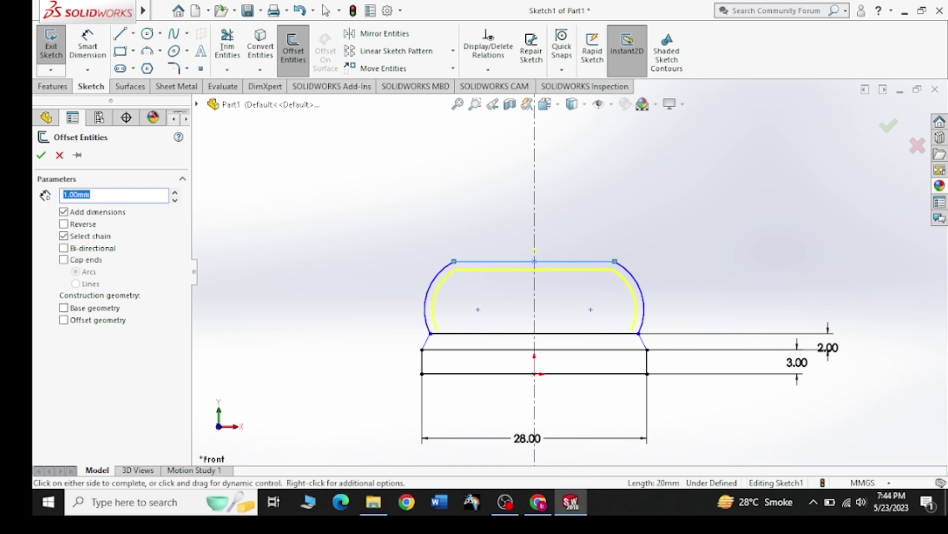
pyautogui.click(520, 224)
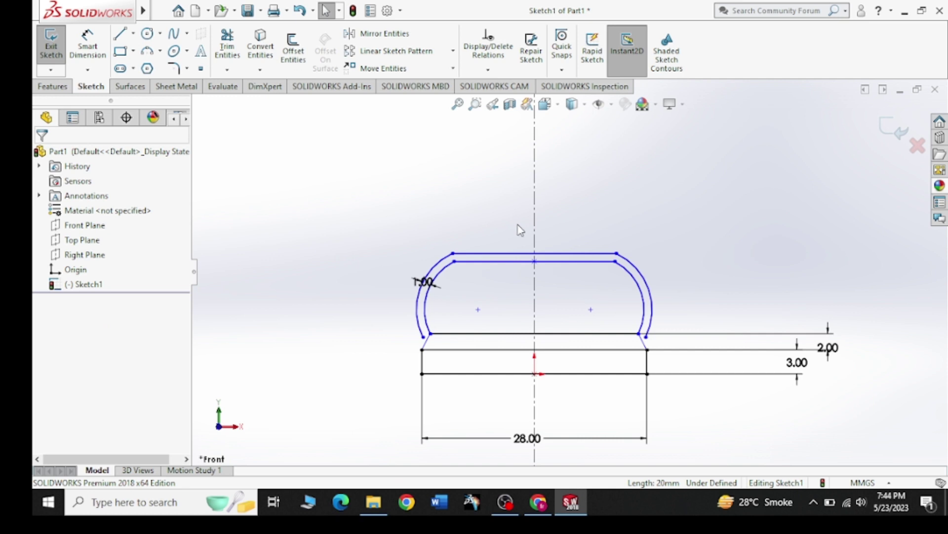
# Delete the two offset arcs, keeping only the straight offset line.
pyautogui.click(444, 266)
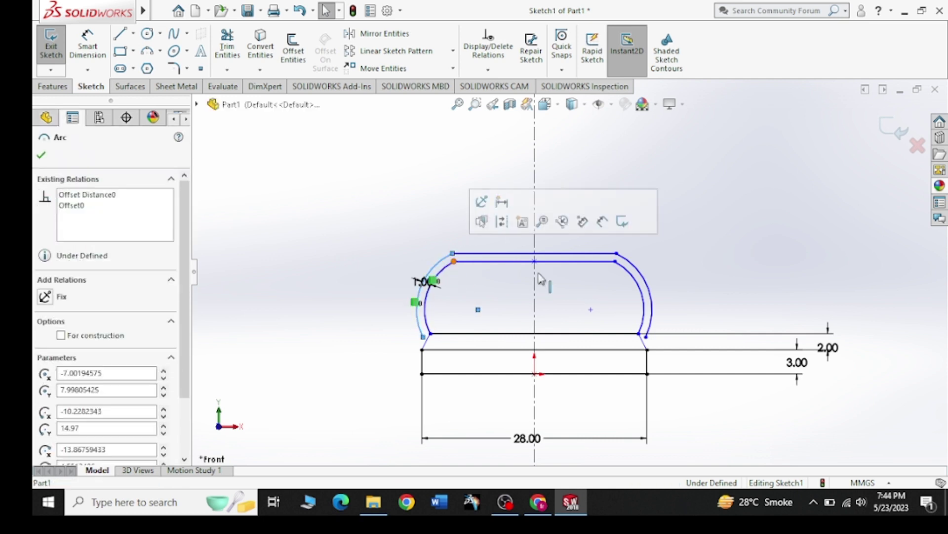
pyautogui.keyDown('ctrl'); pyautogui.click(649, 287); pyautogui.keyUp('ctrl')
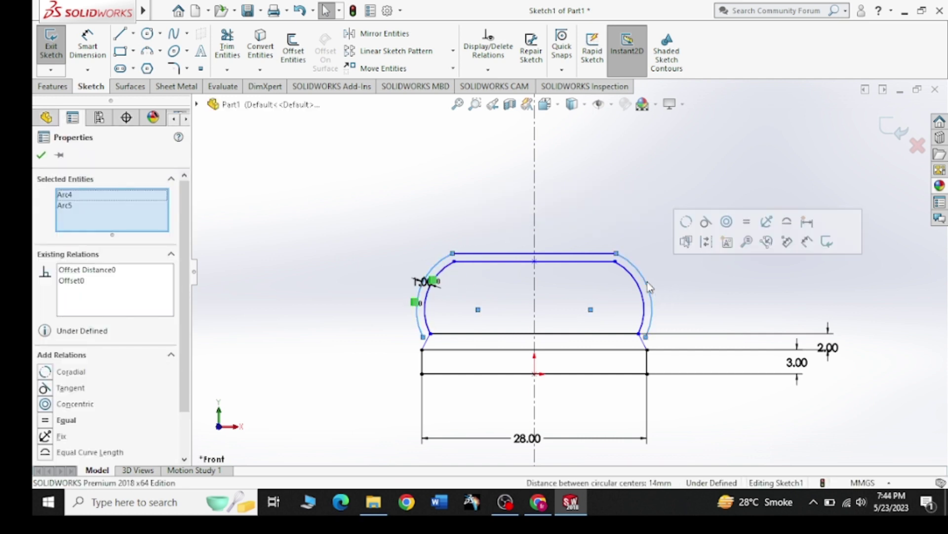
pyautogui.press('Delete')
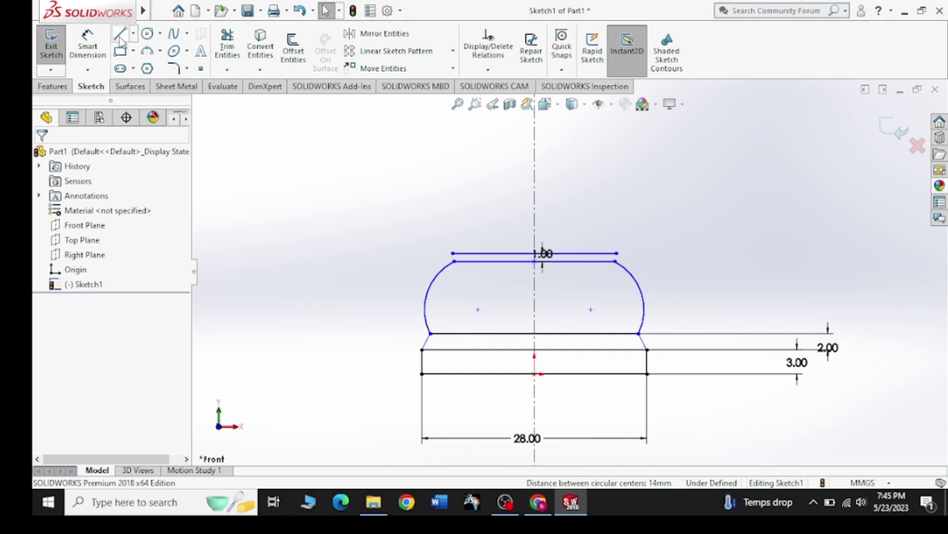
# Draw a vertical line from the left collar arc's top end up past the offset line.
pyautogui.scroll(-5, 454, 264)
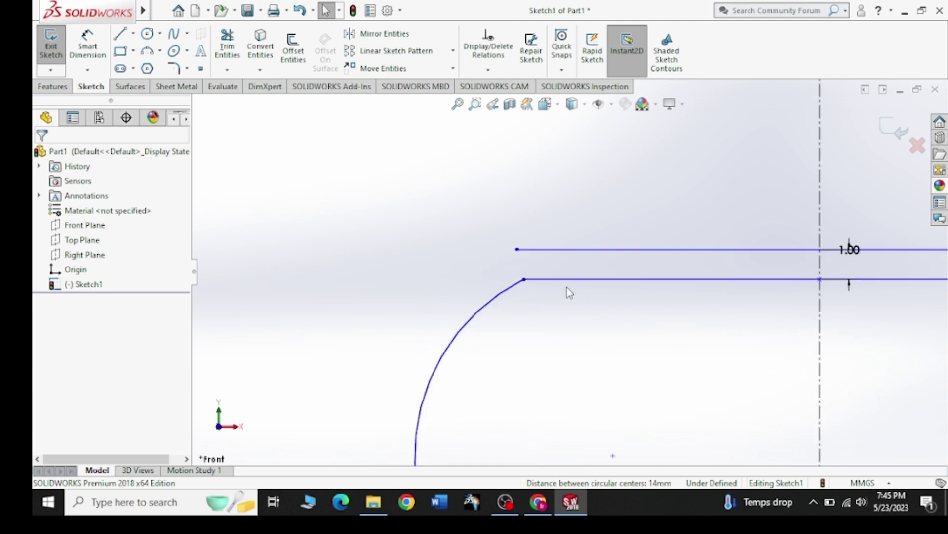
pyautogui.click(123, 39)
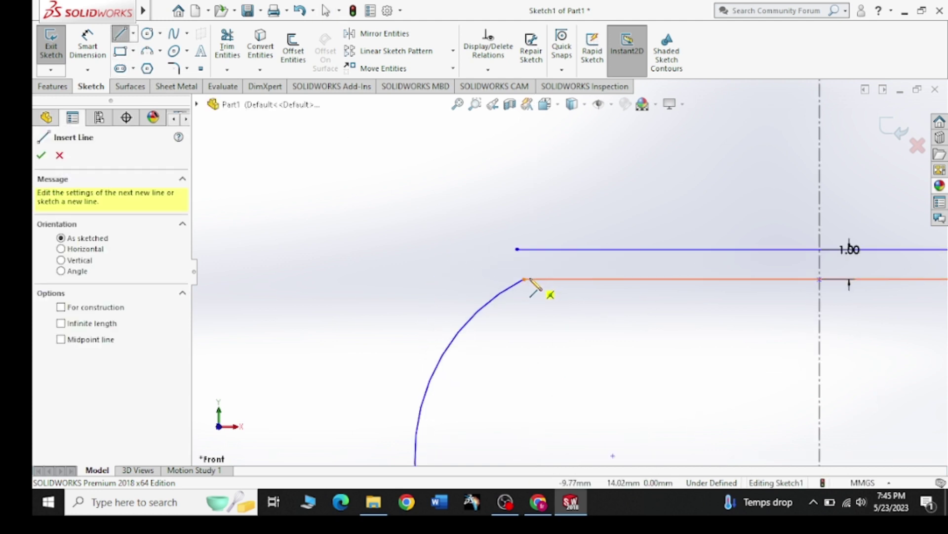
pyautogui.click(524, 280)
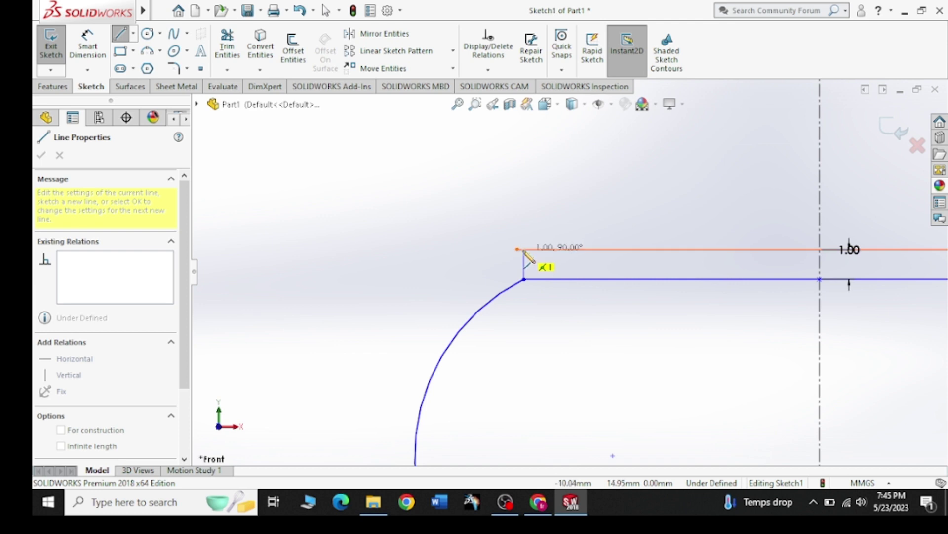
pyautogui.click(524, 212)
pyautogui.scroll(3, 568, 223)
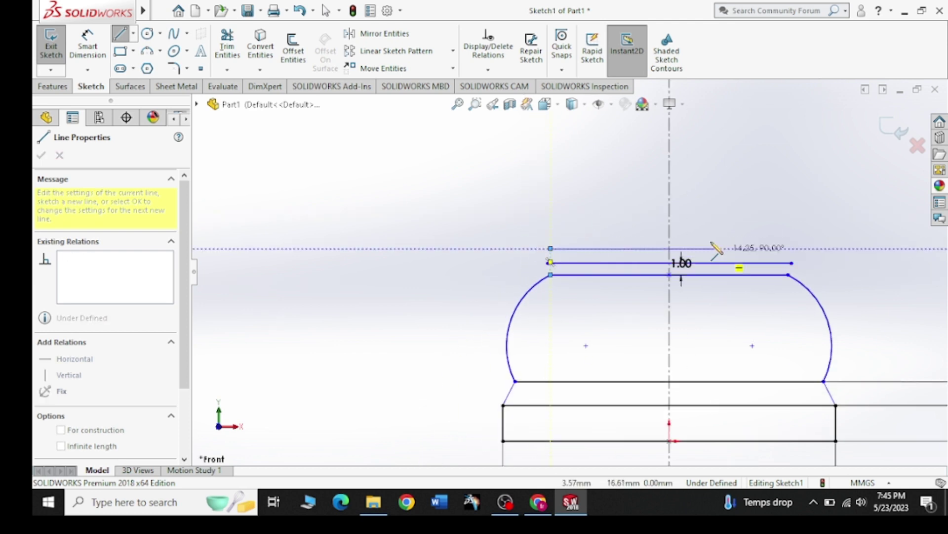
pyautogui.scroll(-3, 736, 237)
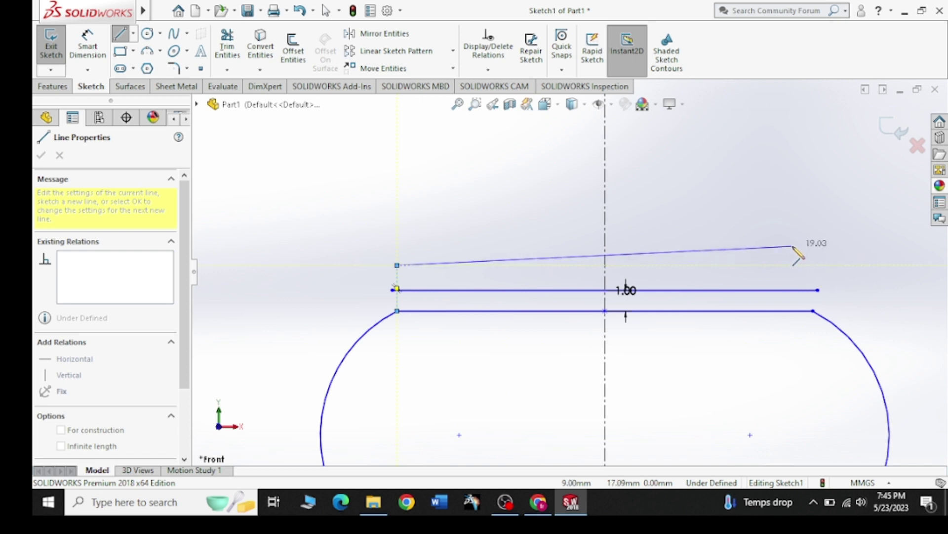
pyautogui.press('Escape')
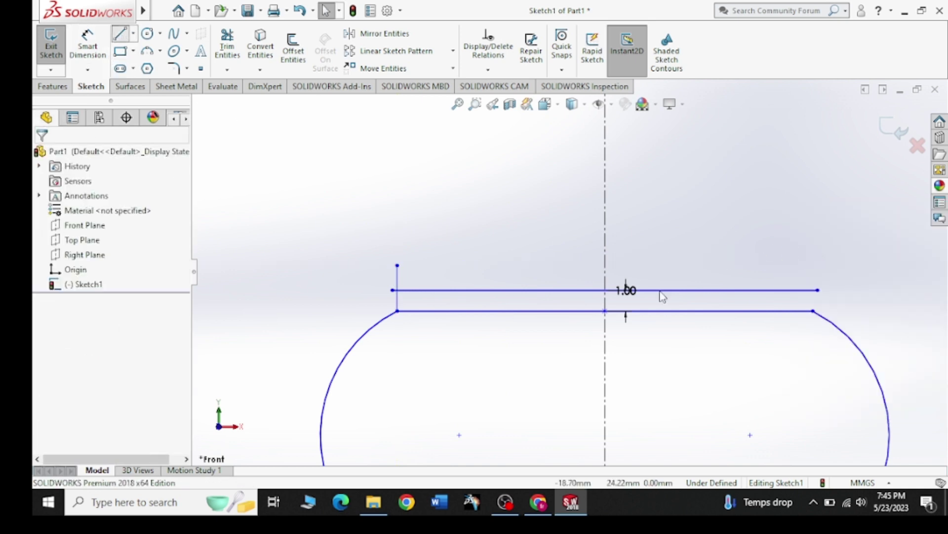
# Draw a matching vertical line from the right arc's top end past the offset line.
pyautogui.press('l')
pyautogui.click(813, 311)
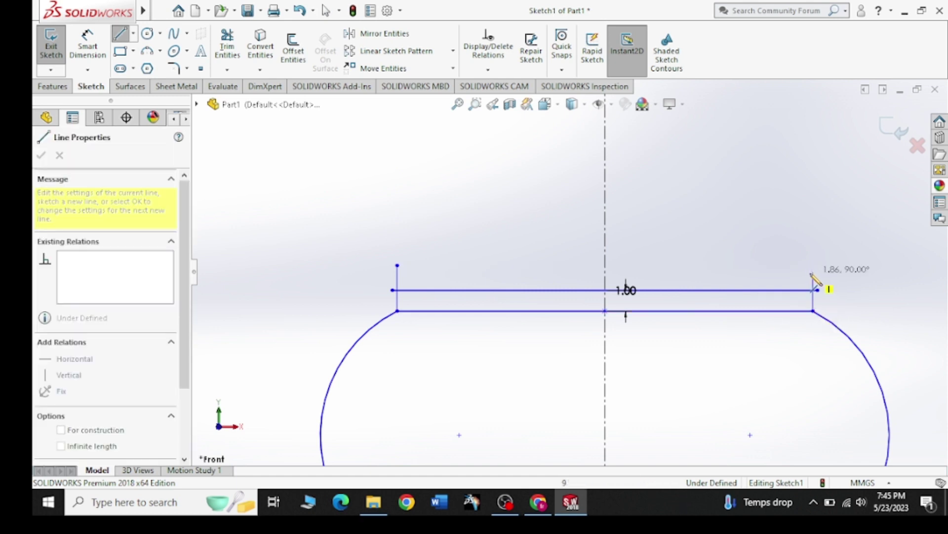
pyautogui.click(812, 272)
pyautogui.rightClick(751, 234)
pyautogui.click(783, 243)
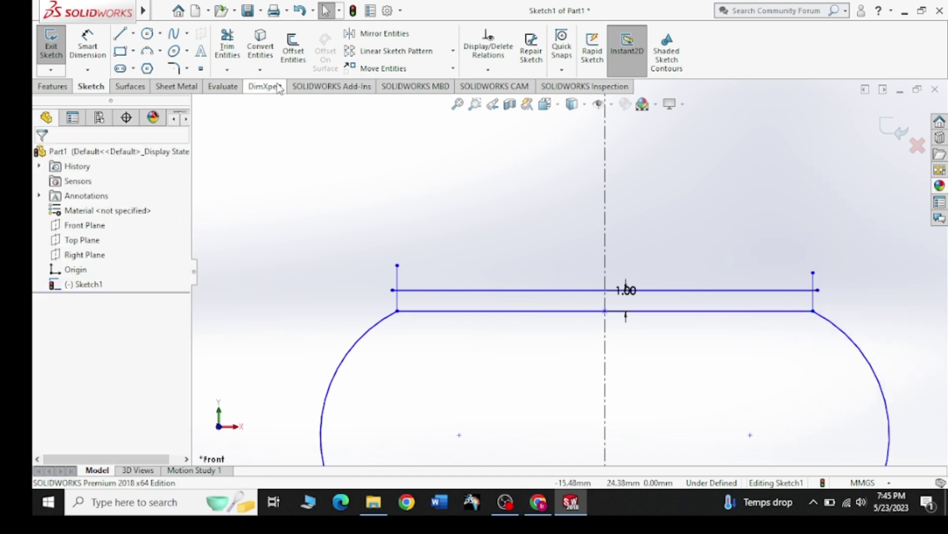
pyautogui.click(227, 47)
pyautogui.scroll(-3, 809, 283)
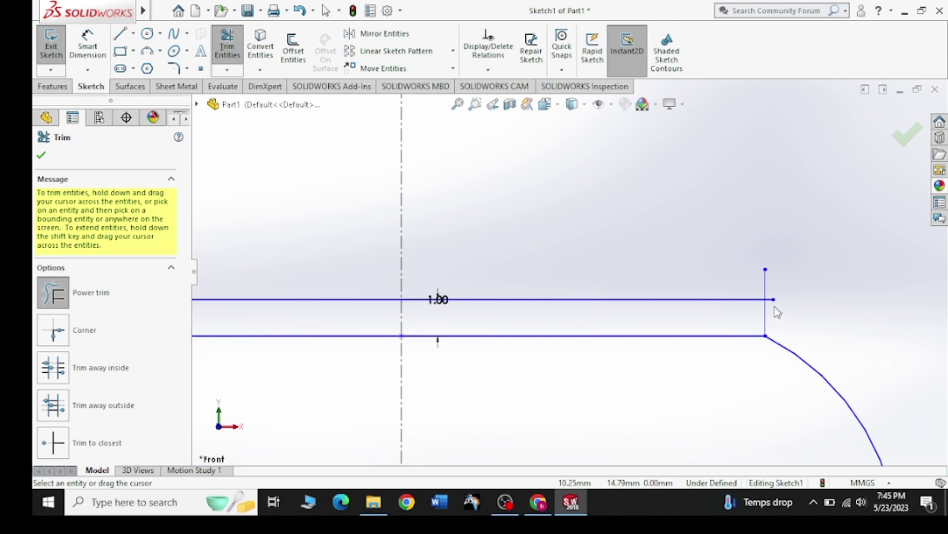
# Close trimming and dismiss Offset Entities without making changes.
pyautogui.scroll(3, 771, 299)
pyautogui.scroll(-3, 373, 288)
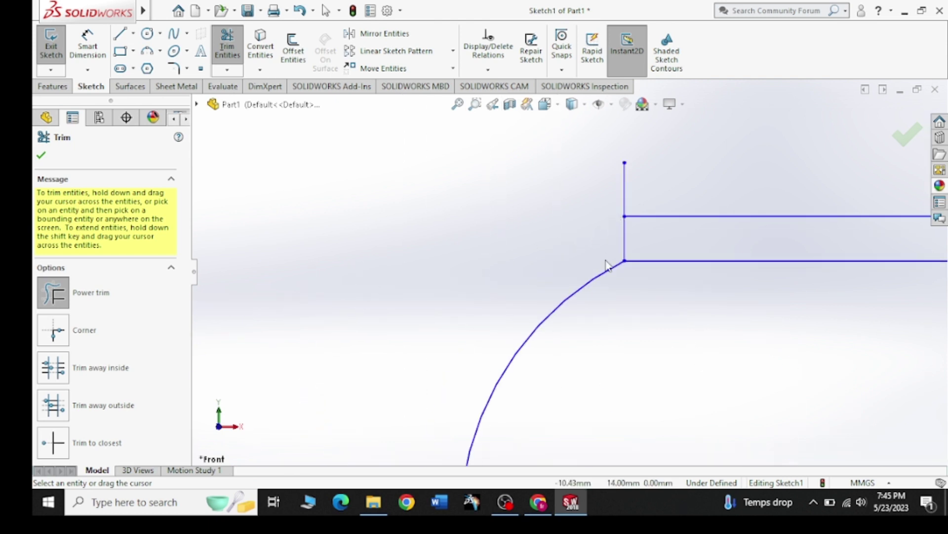
pyautogui.scroll(3, 660, 245)
pyautogui.scroll(2, 682, 245)
pyautogui.scroll(-2, 442, 190)
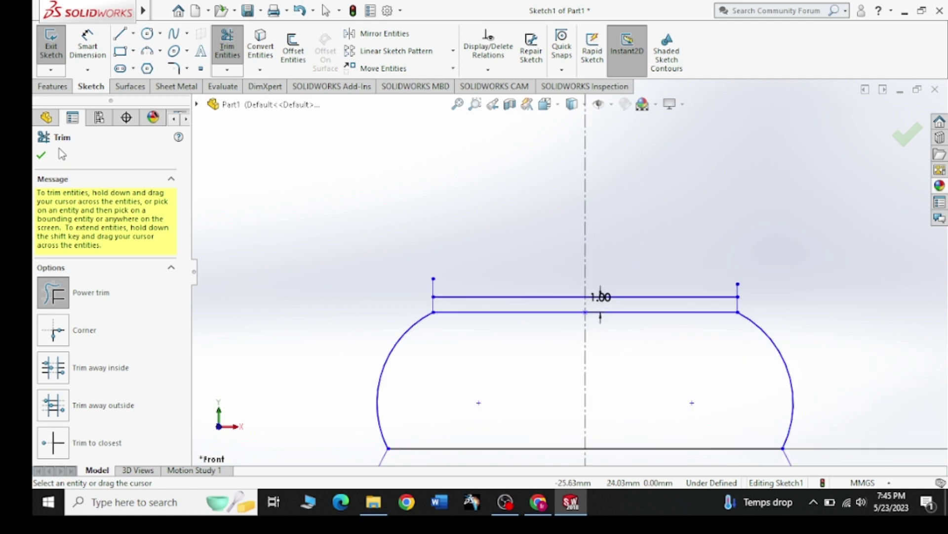
pyautogui.click(41, 155)
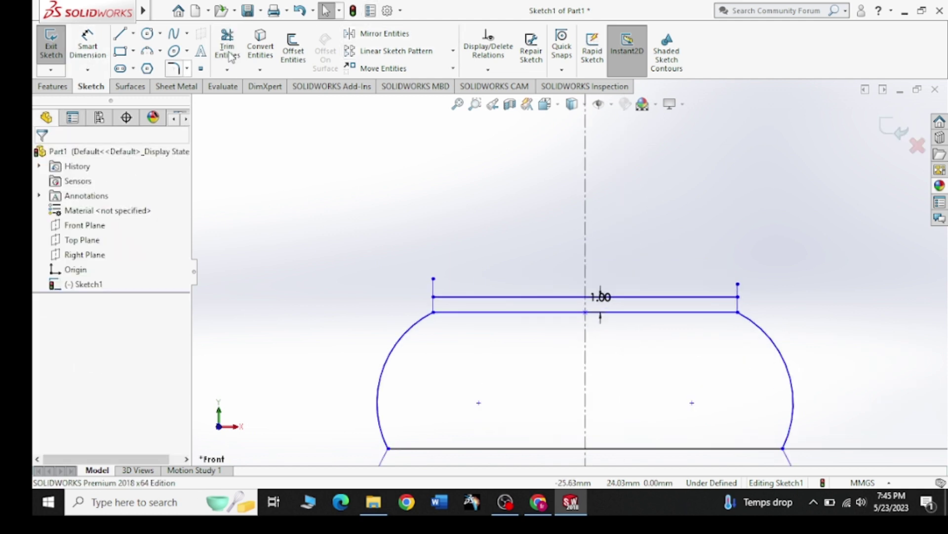
pyautogui.click(293, 49)
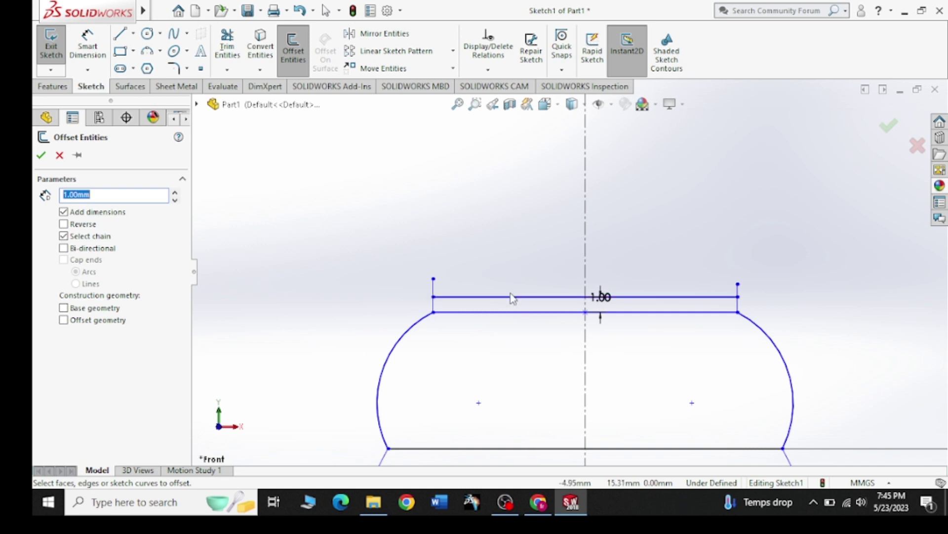
pyautogui.click(60, 156)
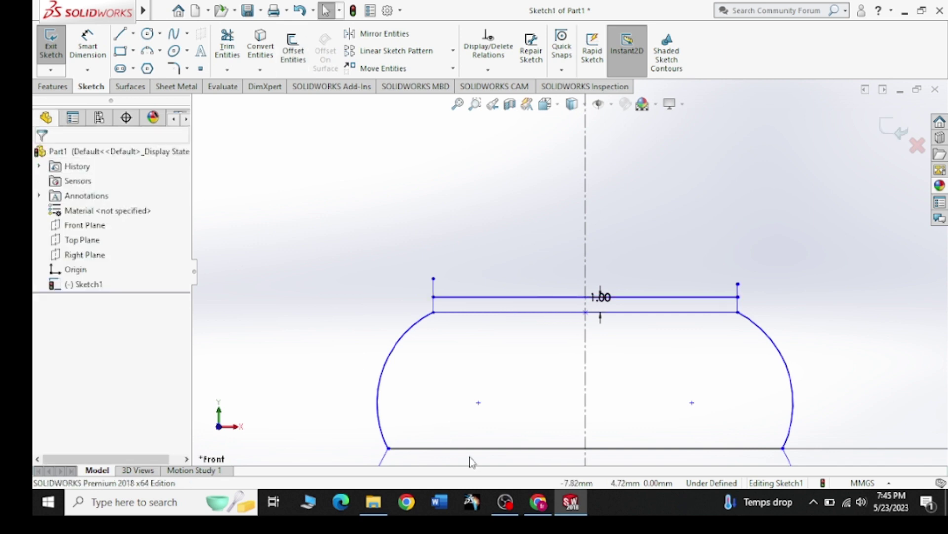
pyautogui.click(122, 39)
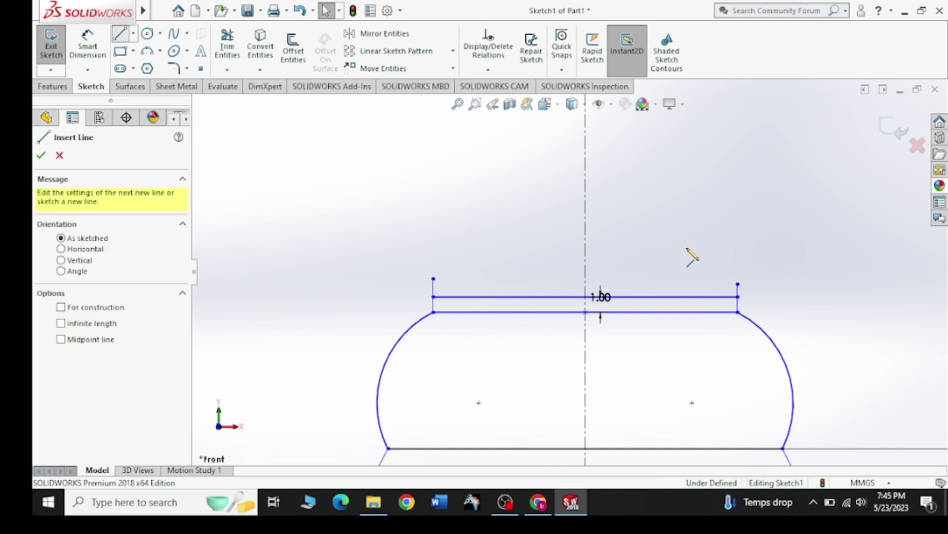
# Draw a short vertical line up from the offset line's right end.
pyautogui.click(738, 297)
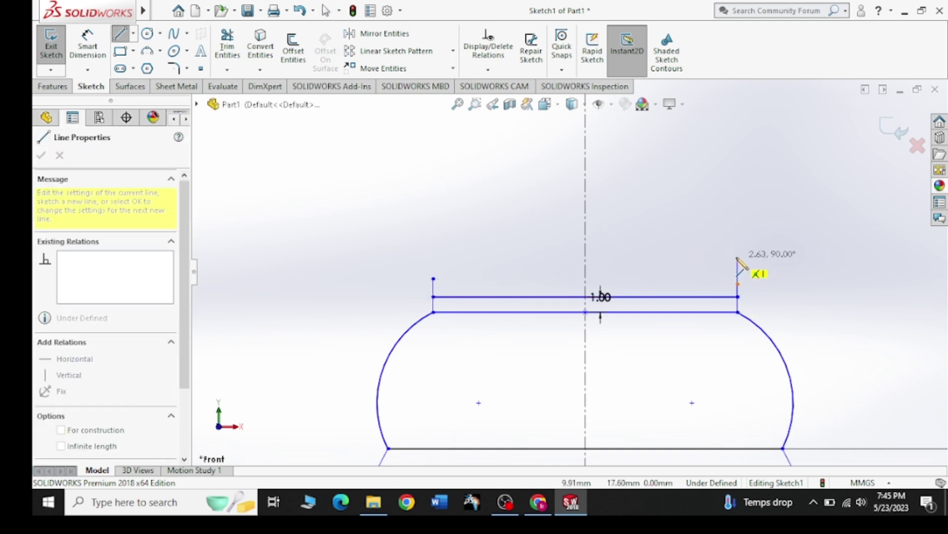
pyautogui.click(738, 257)
pyautogui.rightClick(738, 256)
pyautogui.click(776, 243)
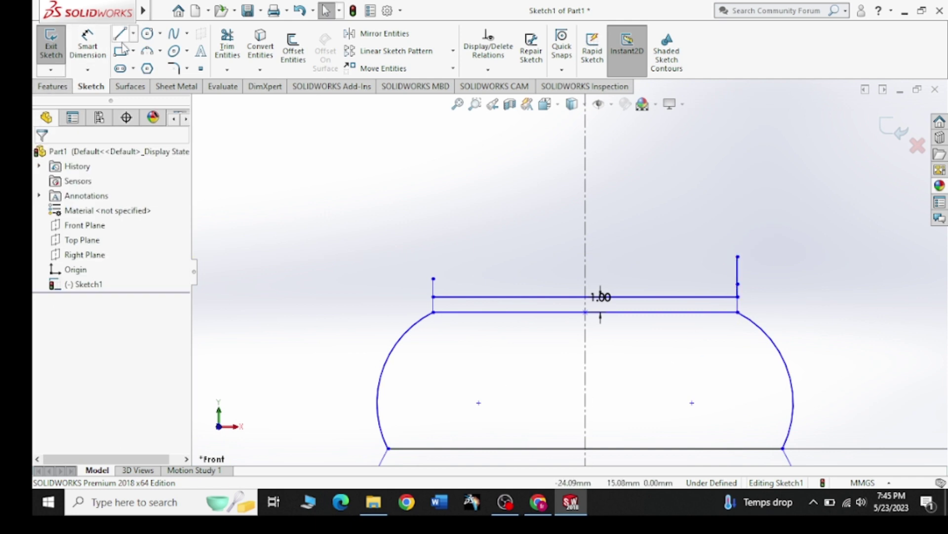
pyautogui.click(227, 46)
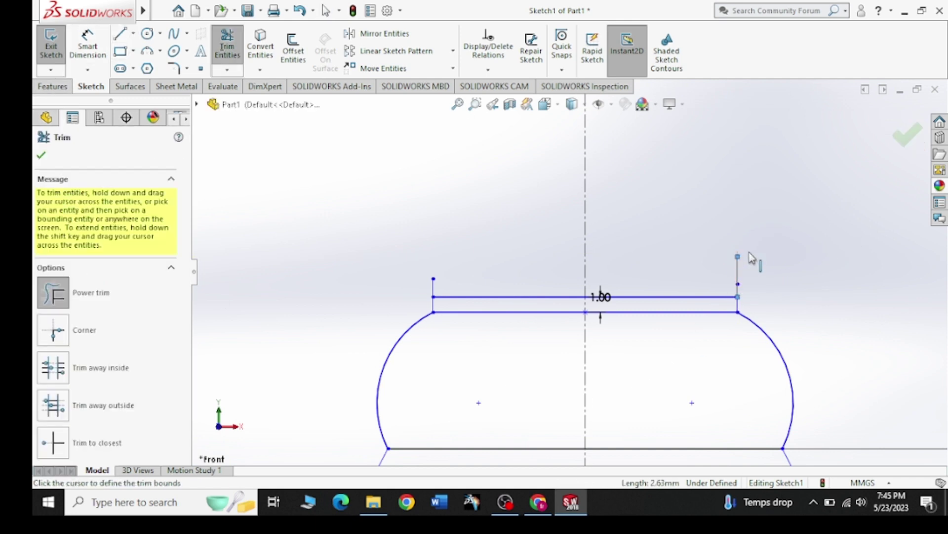
pyautogui.press('Escape')
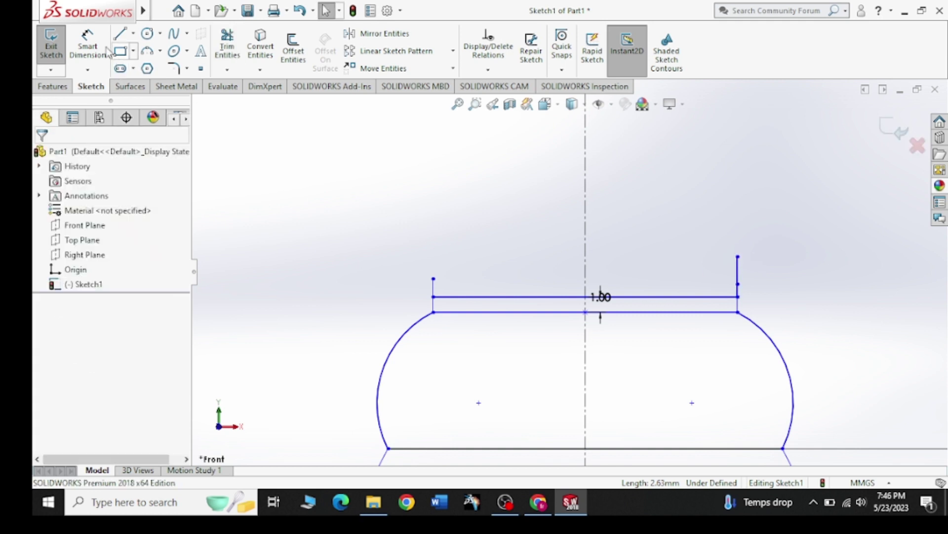
# Dimension the new vertical line to 2 mm.
pyautogui.click(106, 50)
pyautogui.click(749, 269)
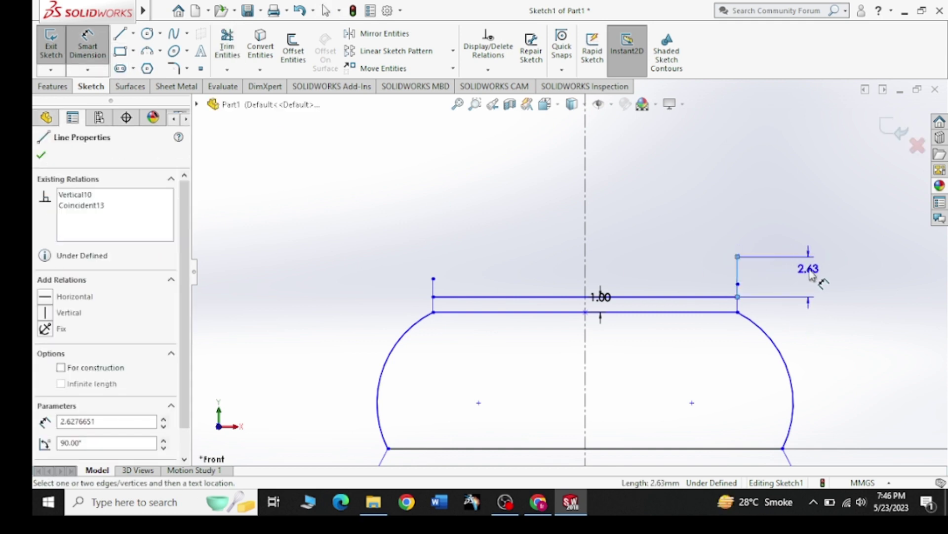
pyautogui.click(810, 274)
pyautogui.press('Return')
pyautogui.write('2.00mm')
pyautogui.press('Return')
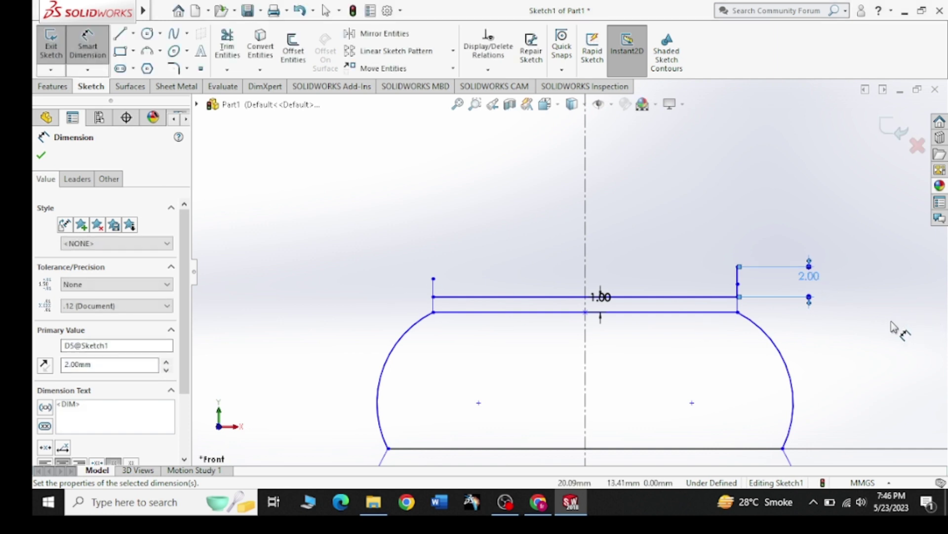
pyautogui.press('Escape')
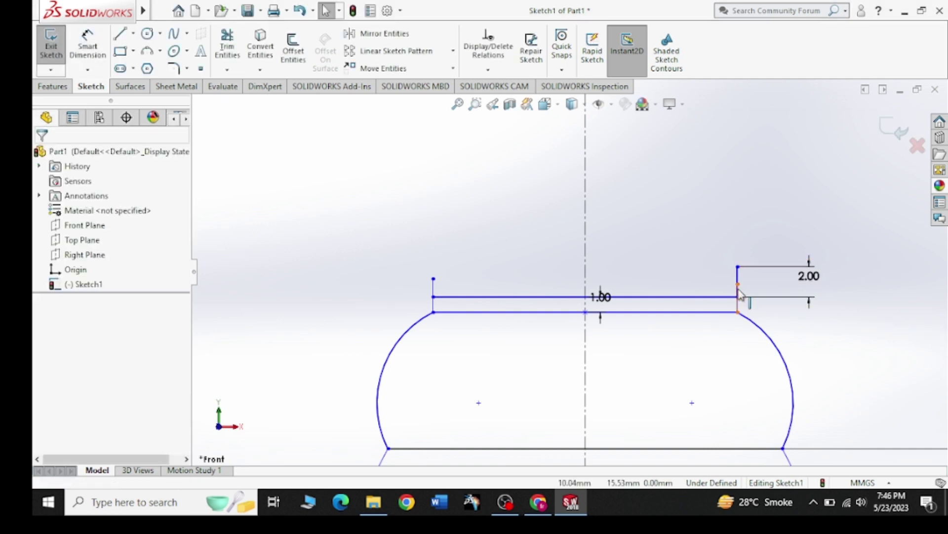
# Delete the right-hand vertical line along with its 2.00 dimension.
pyautogui.click(739, 294)
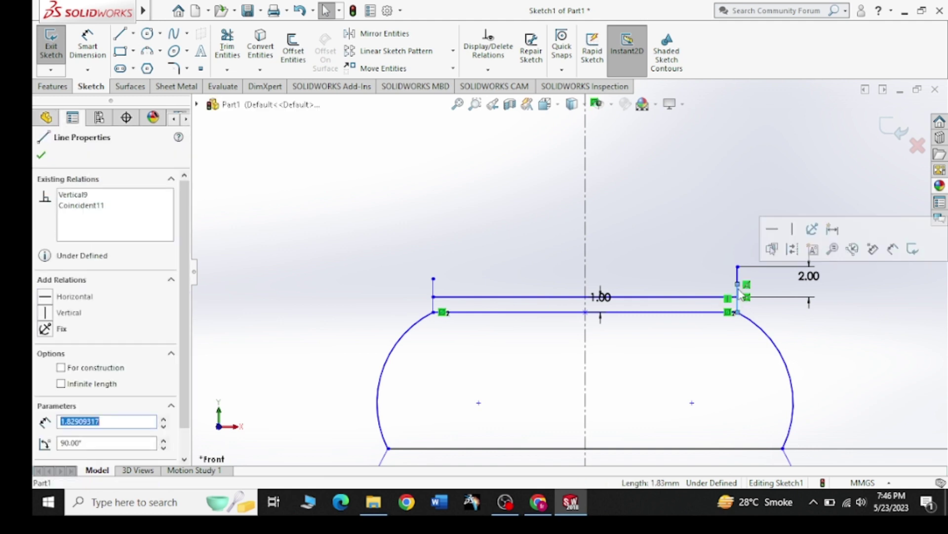
pyautogui.press('Escape')
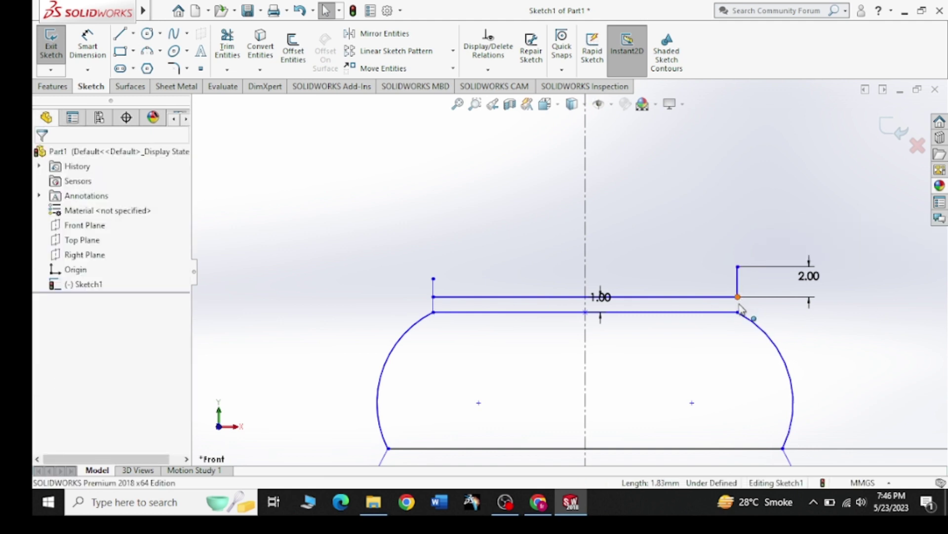
pyautogui.moveTo(738, 297)
pyautogui.mouseDown()
pyautogui.moveTo(738, 312)
pyautogui.moveTo(751, 305)
pyautogui.mouseUp()
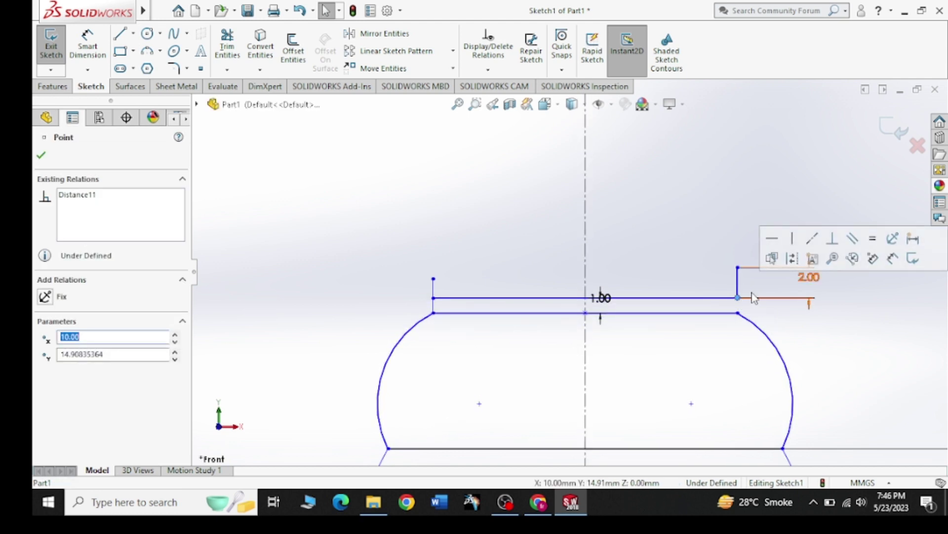
pyautogui.press('Escape')
pyautogui.click(737, 282)
pyautogui.press('Delete')
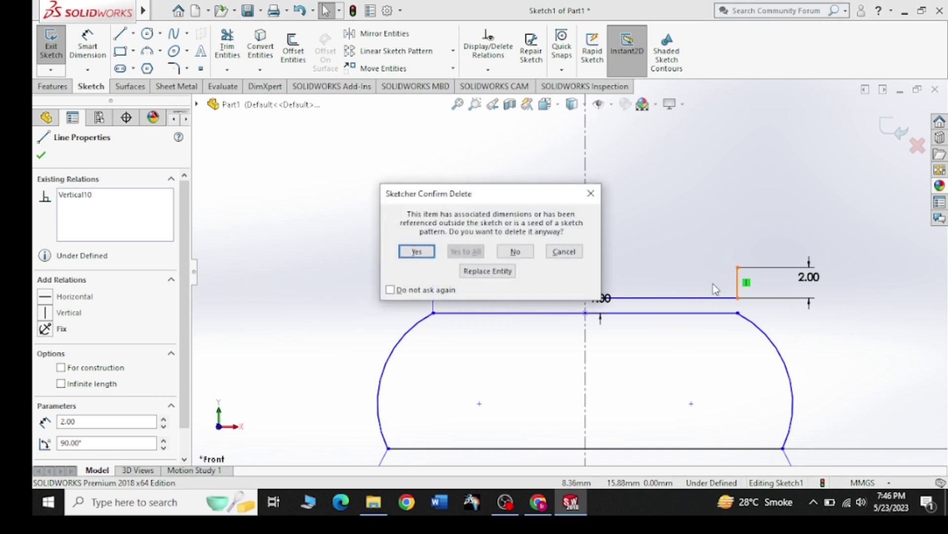
pyautogui.click(416, 252)
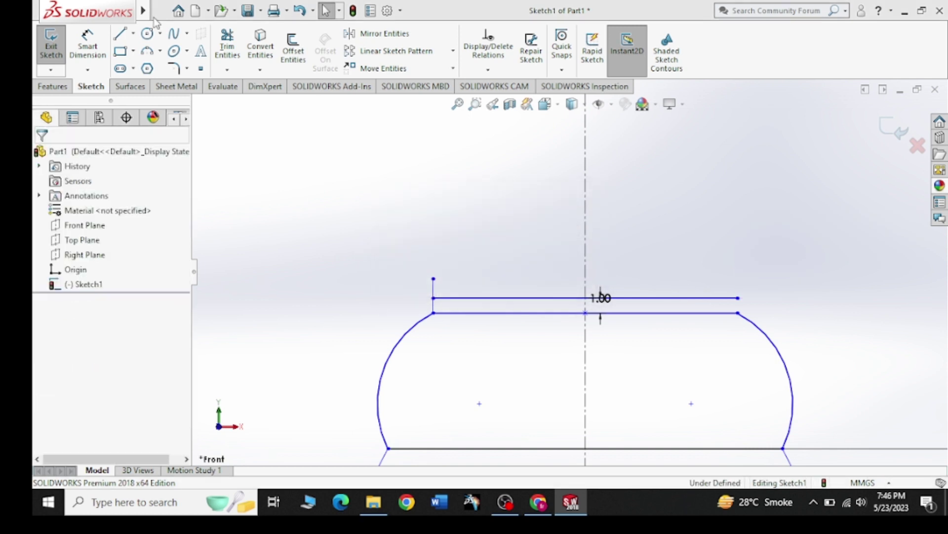
pyautogui.click(120, 33)
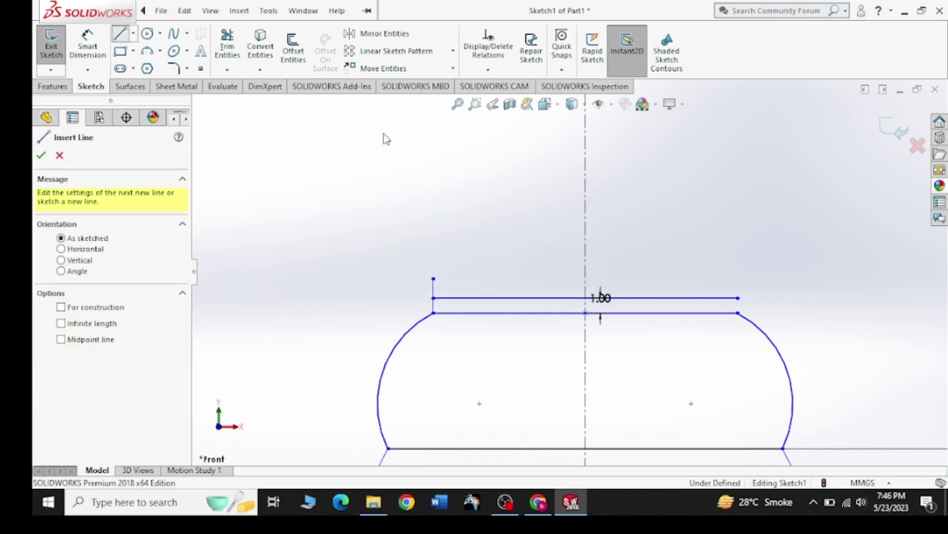
# Add a 3.00 mm vertical line at the collar's right corner and remove the left stub.
pyautogui.click(738, 312)
pyautogui.click(738, 271)
pyautogui.rightClick(738, 271)
pyautogui.click(787, 241)
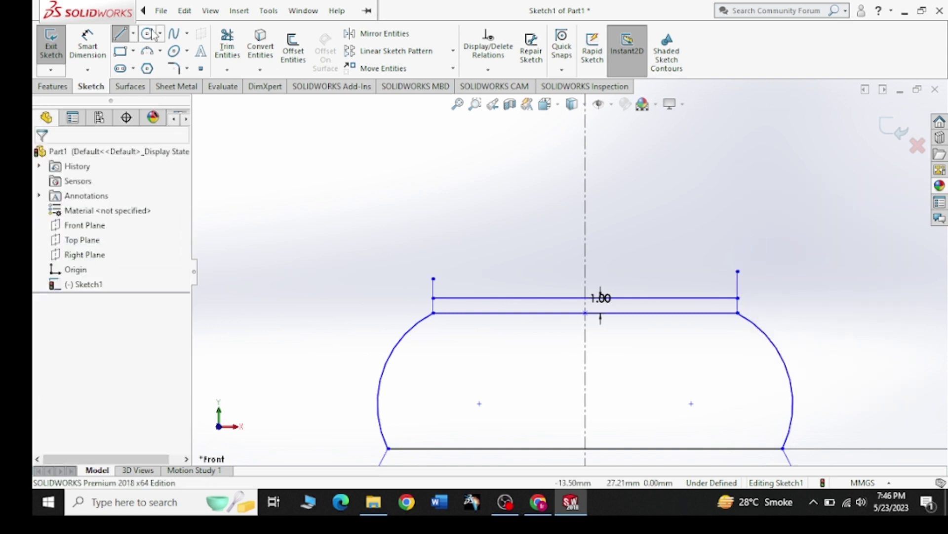
pyautogui.click(87, 46)
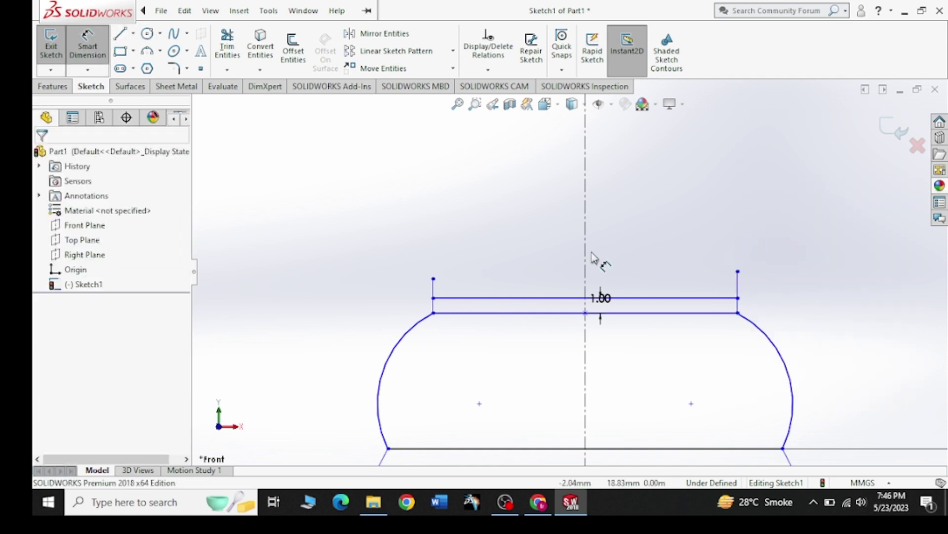
pyautogui.click(736, 285)
pyautogui.click(785, 290)
pyautogui.press('Return')
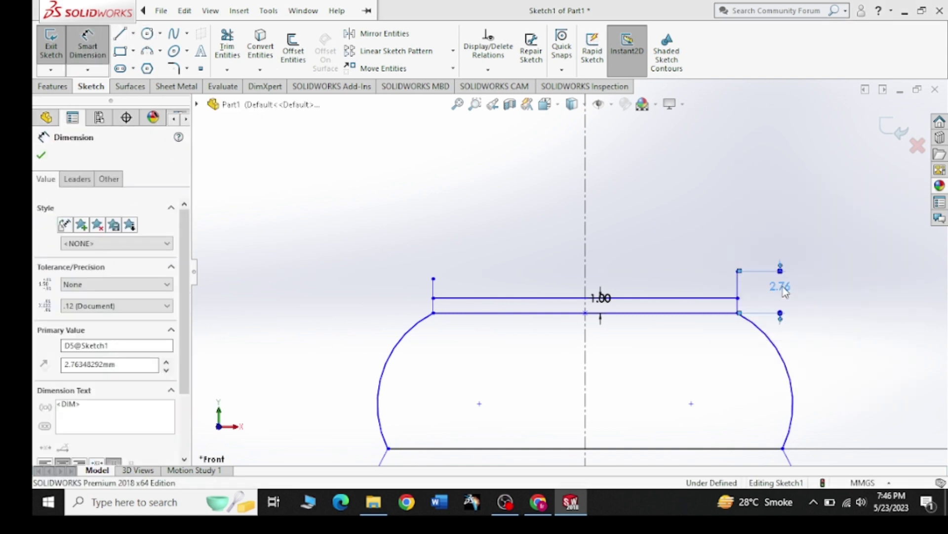
pyautogui.click(434, 288)
pyautogui.press('Escape')
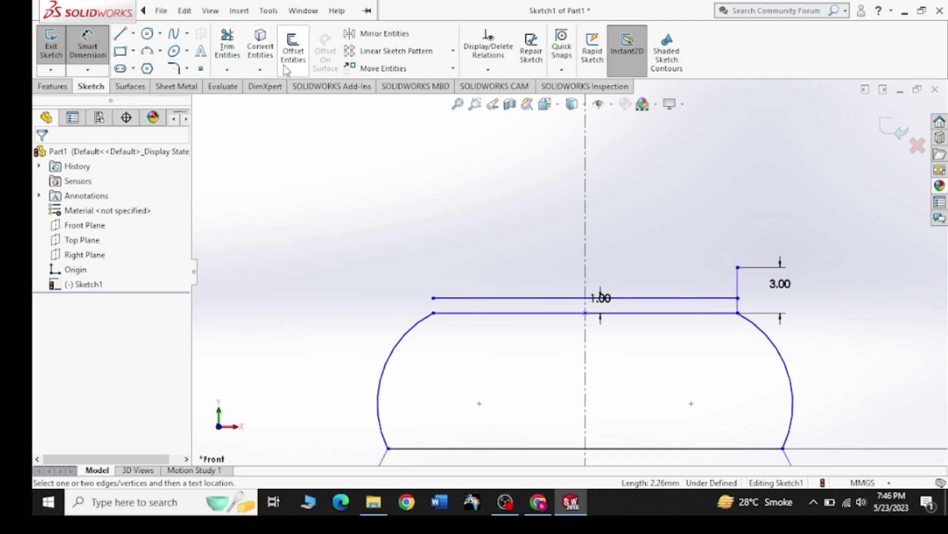
# Draw a horizontal midpoint line centred on the centreline, level with the 3 mm line's top.
pyautogui.click(124, 37)
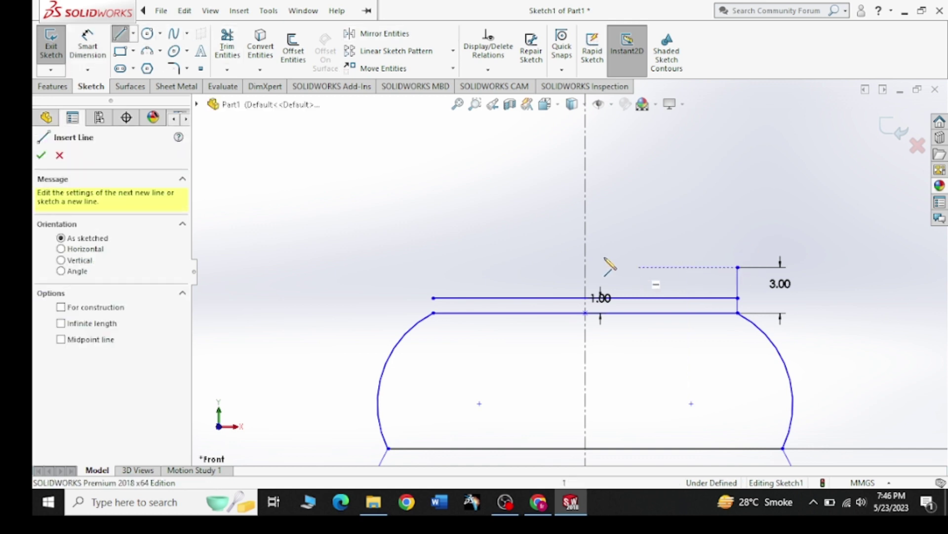
pyautogui.click(134, 34)
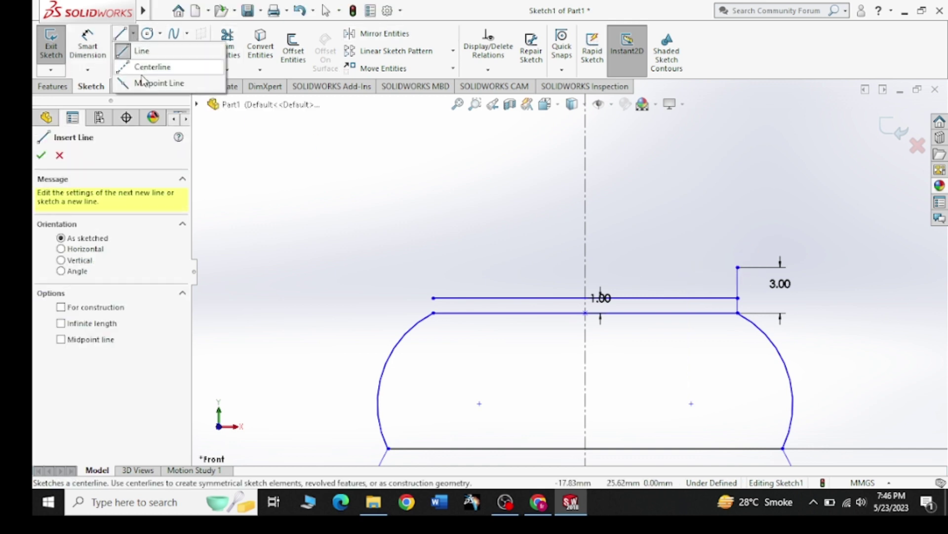
pyautogui.click(144, 82)
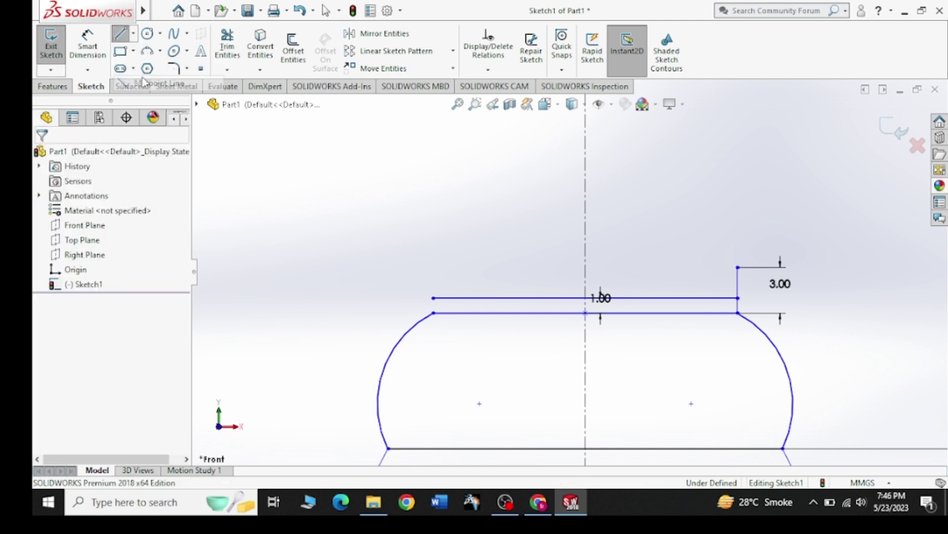
pyautogui.click(586, 268)
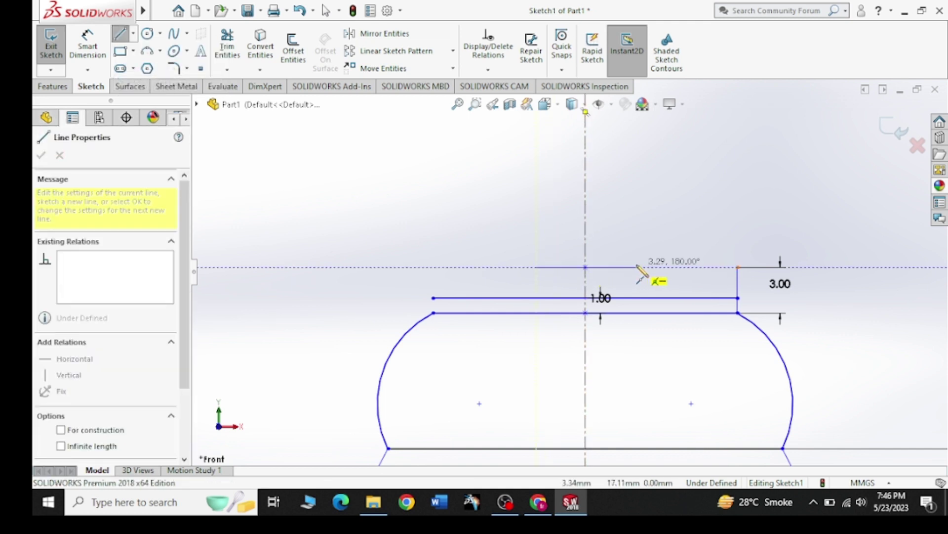
pyautogui.click(658, 268)
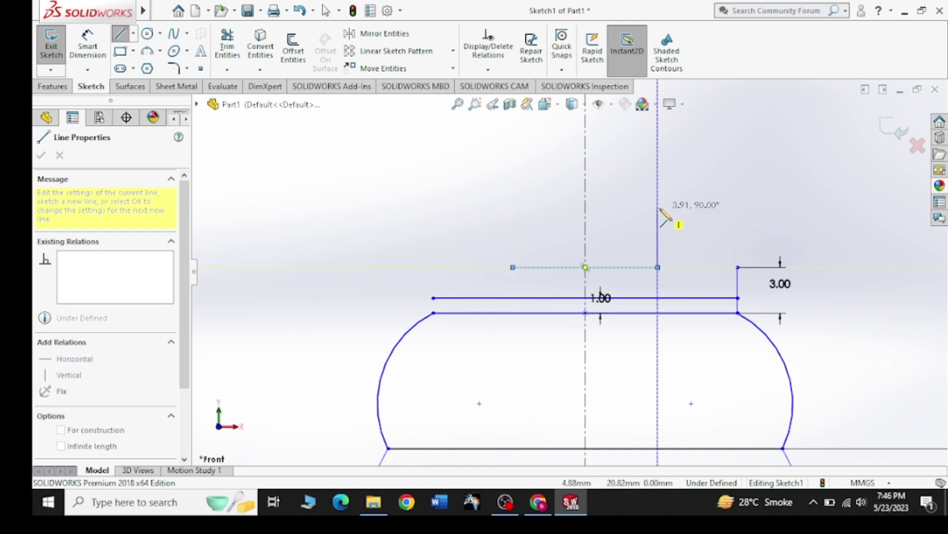
pyautogui.rightClick(659, 217)
pyautogui.click(676, 219)
# Dimension the new horizontal line to 16 mm.
pyautogui.click(94, 52)
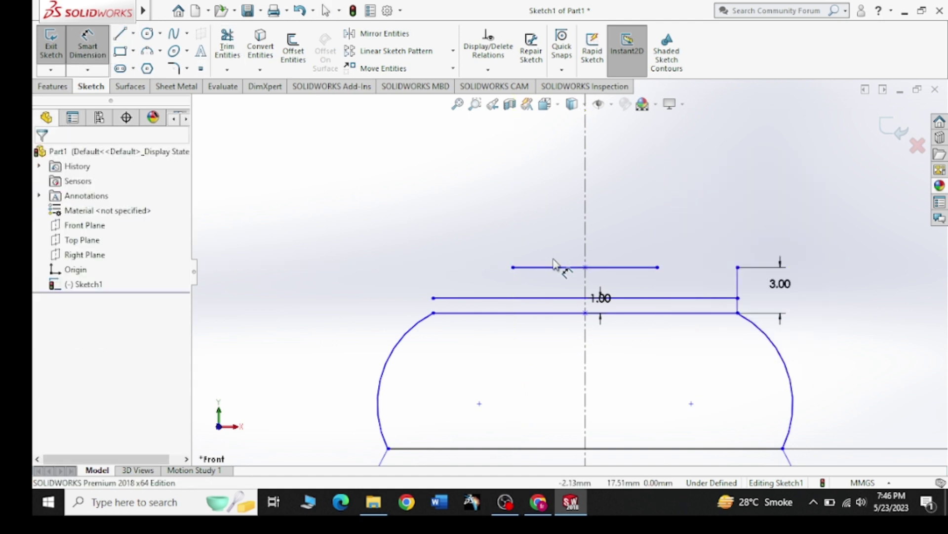
pyautogui.click(566, 267)
pyautogui.click(557, 374)
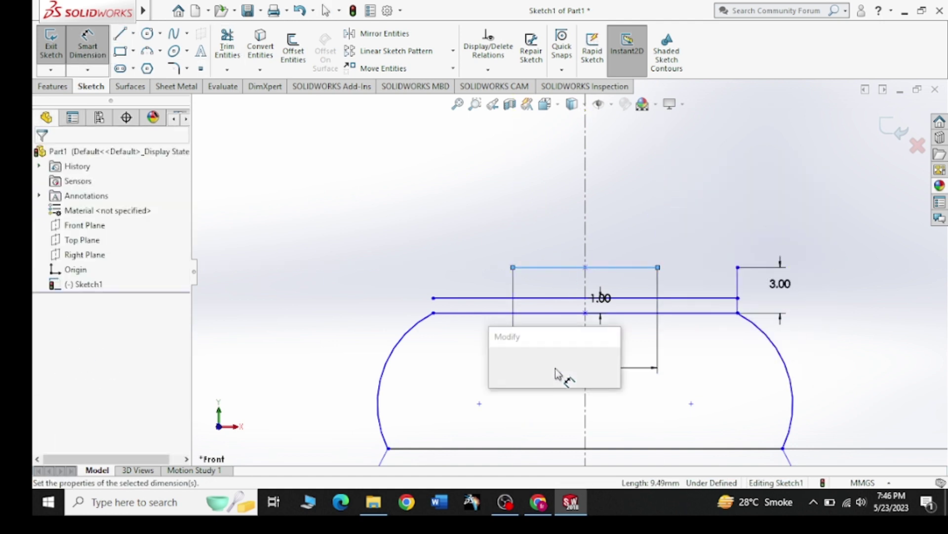
pyautogui.write('16')
pyautogui.press('Return')
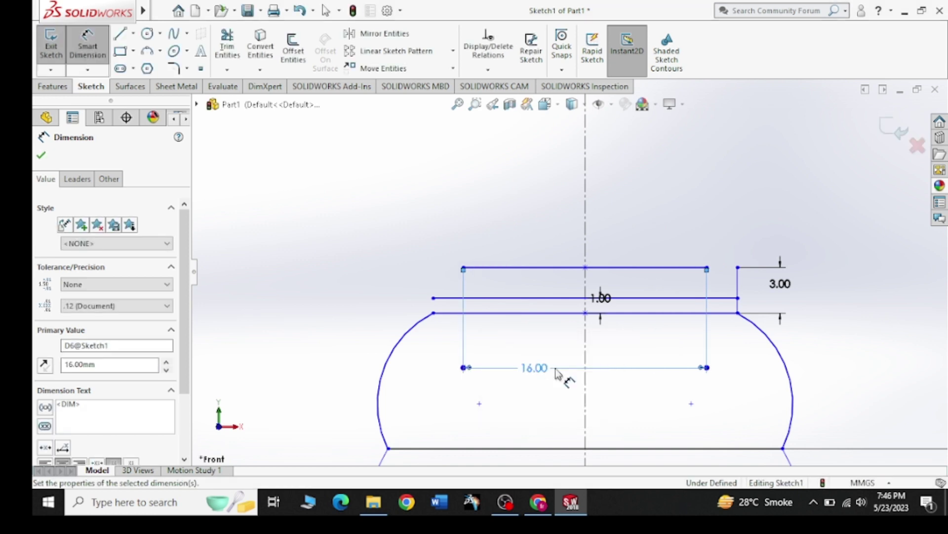
pyautogui.press('Escape')
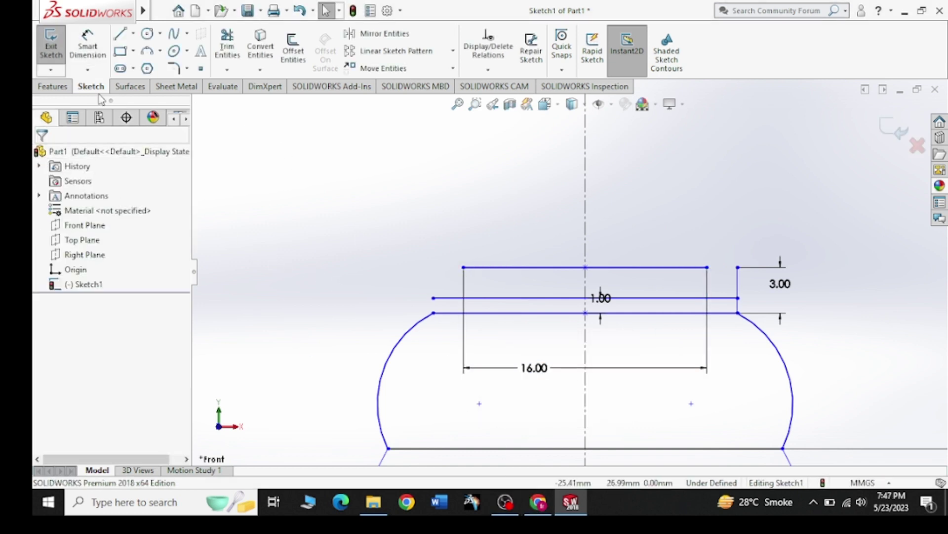
# Close the collar's left end with a short vertical line up to the offset line.
pyautogui.click(227, 47)
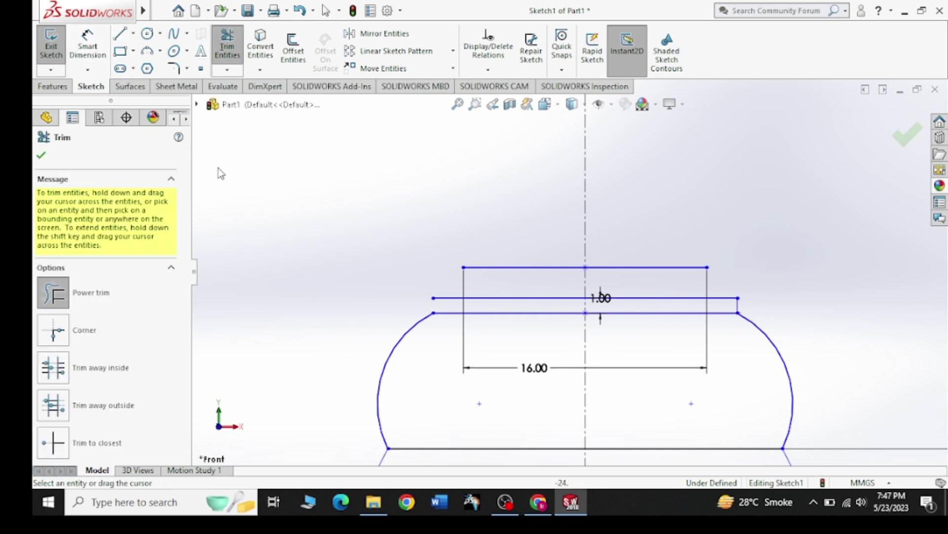
pyautogui.press('l')
pyautogui.click(434, 313)
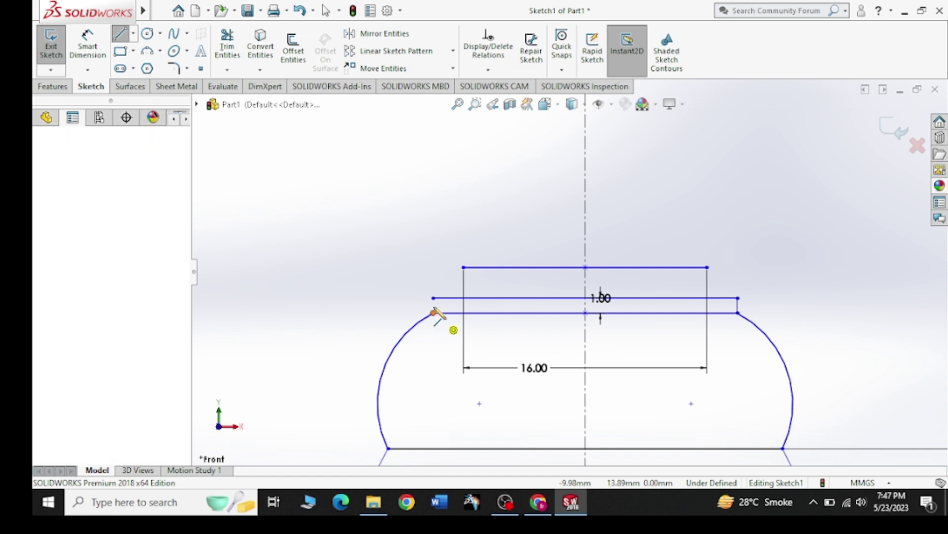
pyautogui.click(434, 298)
pyautogui.rightClick(358, 247)
pyautogui.click(375, 253)
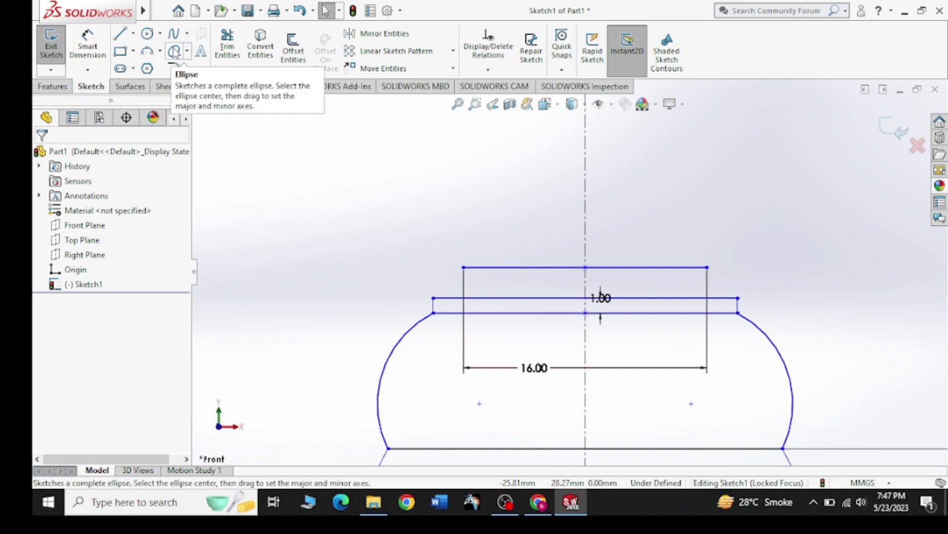
# Round the top-left corner with a three-point R2 arc.
pyautogui.click(151, 51)
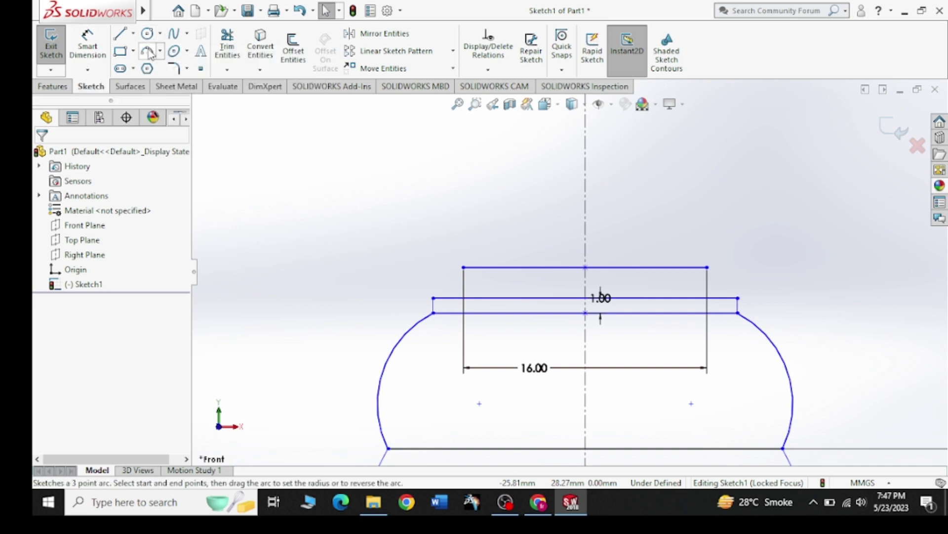
pyautogui.click(433, 298)
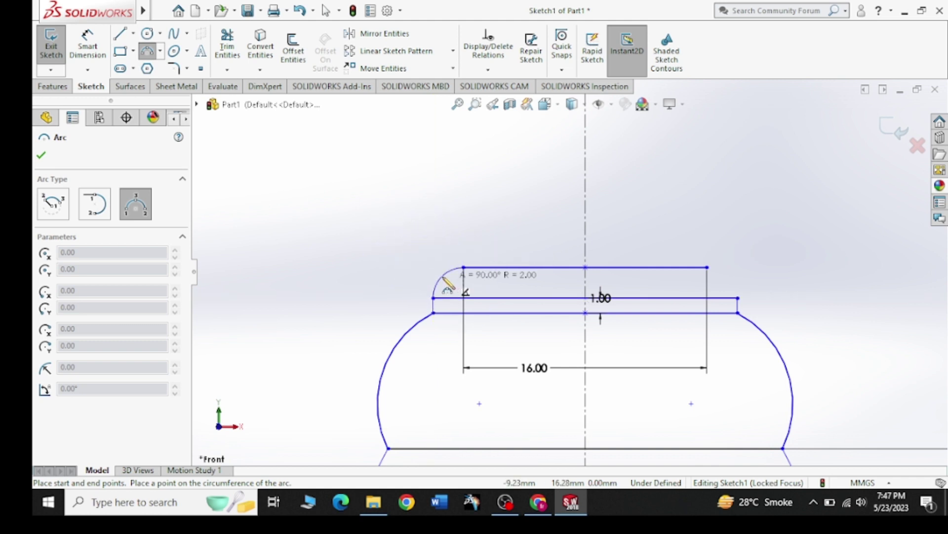
pyautogui.click(451, 285)
pyautogui.rightClick(395, 250)
pyautogui.click(420, 255)
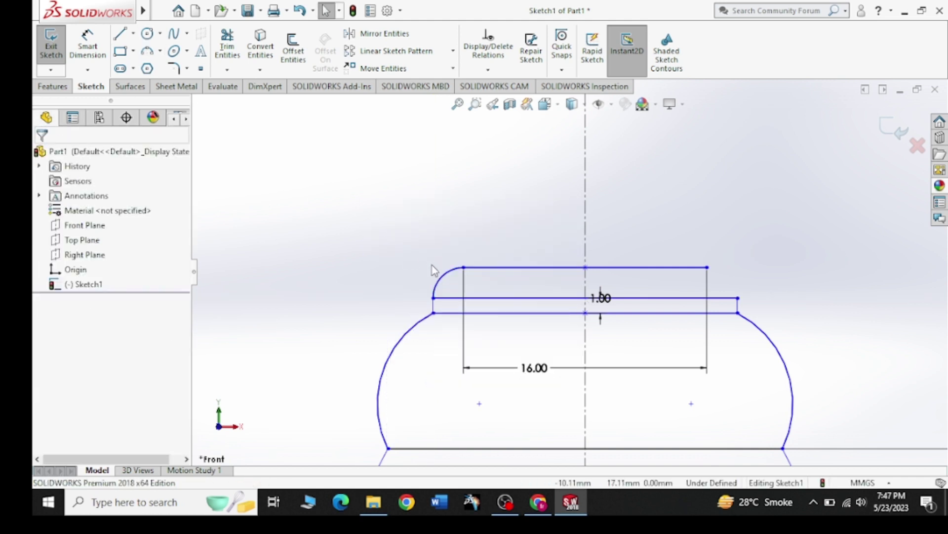
pyautogui.click(441, 277)
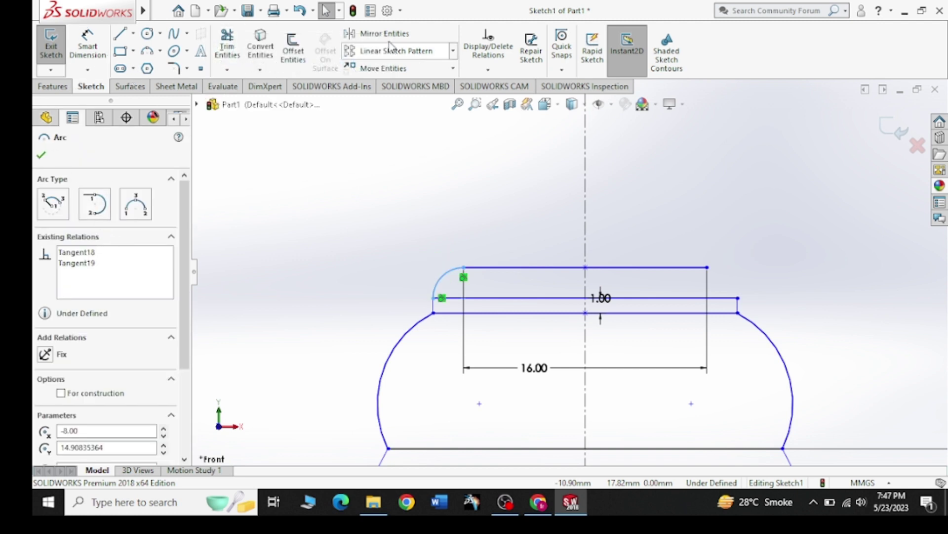
pyautogui.click(378, 33)
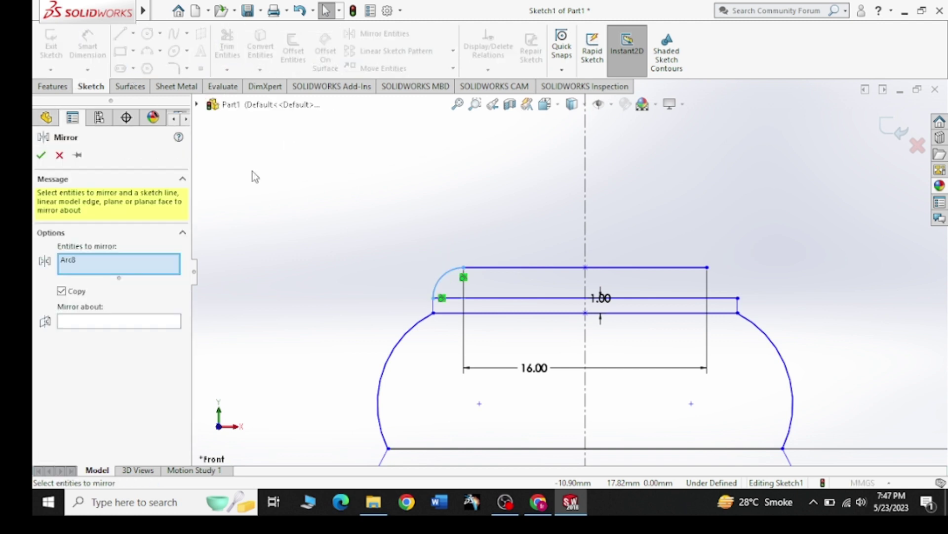
# Mirror the R2 corner arc about the centreline to the collar's right side.
pyautogui.click(160, 325)
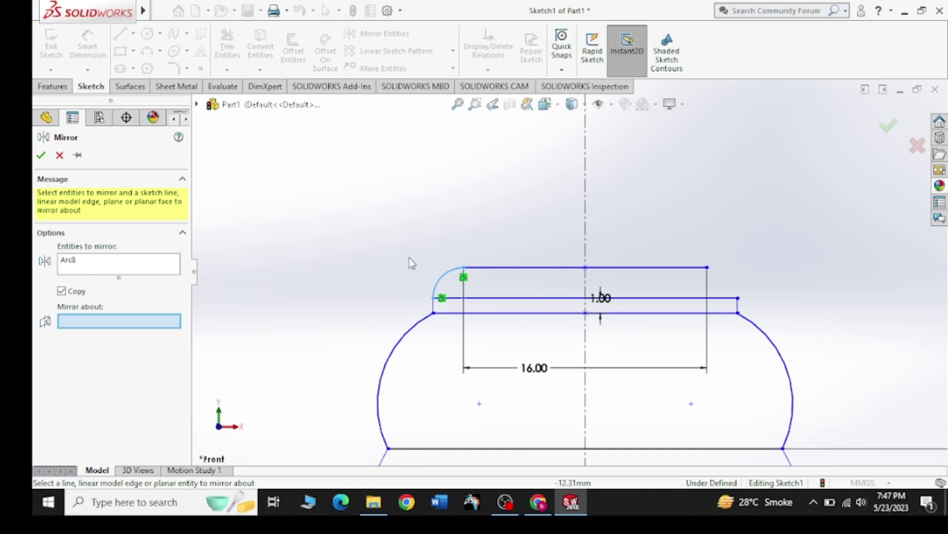
pyautogui.click(586, 217)
pyautogui.click(41, 154)
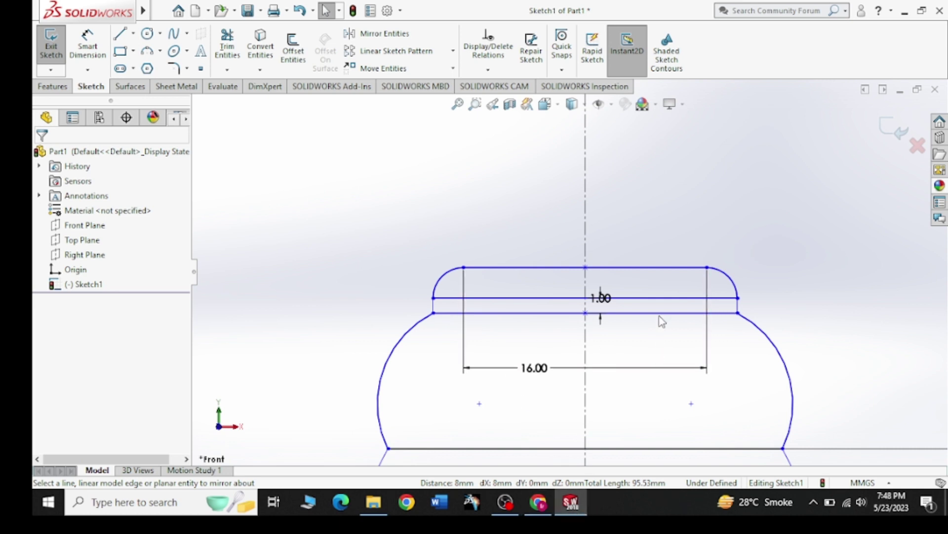
# Start a line at the collar's top right end, then view the bishop reference drawing in Chrome.
pyautogui.scroll(1, 568, 276)
pyautogui.scroll(1, 568, 277)
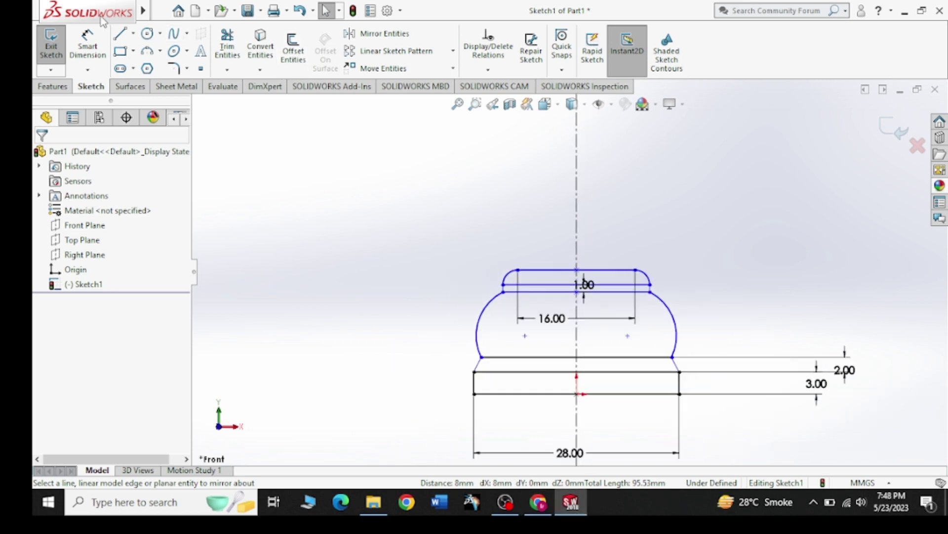
pyautogui.click(120, 34)
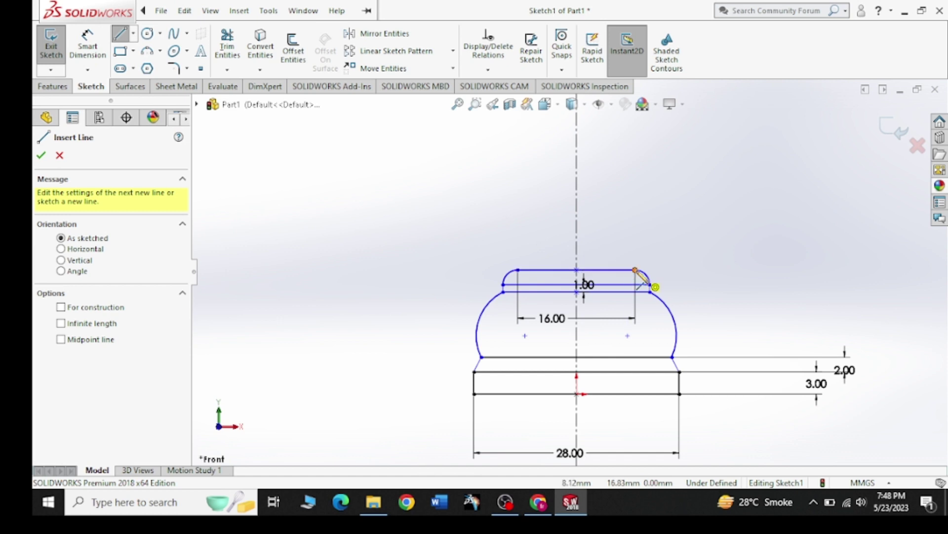
pyautogui.click(636, 270)
pyautogui.scroll(2, 635, 153)
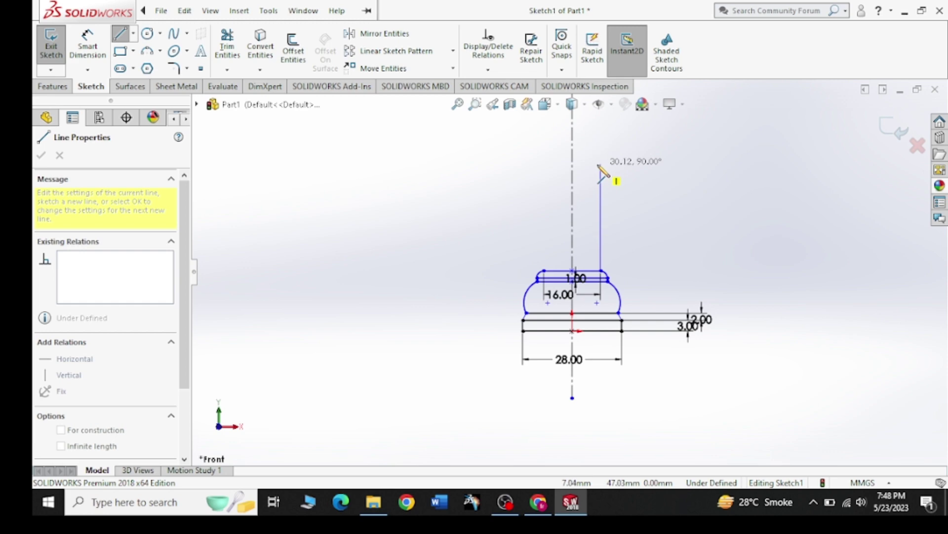
pyautogui.moveTo(538, 502)
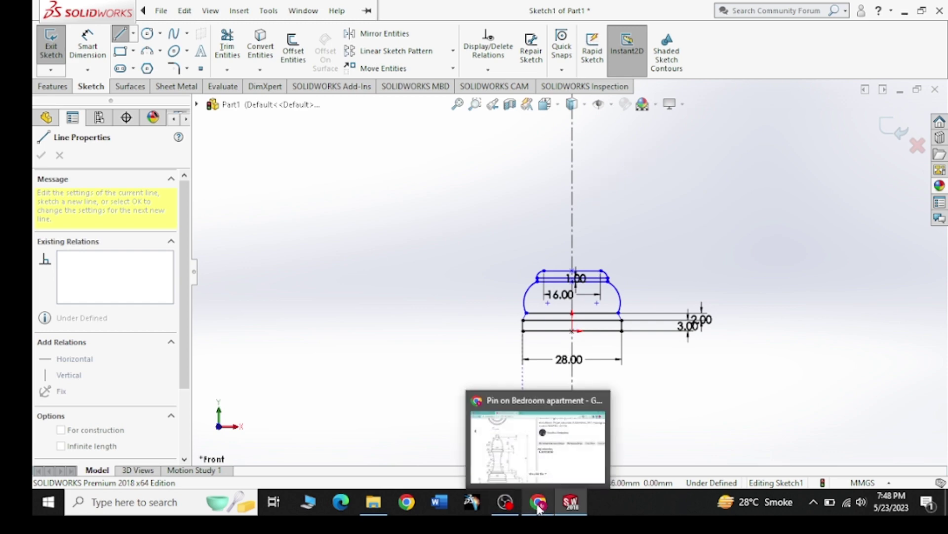
pyautogui.click(539, 509)
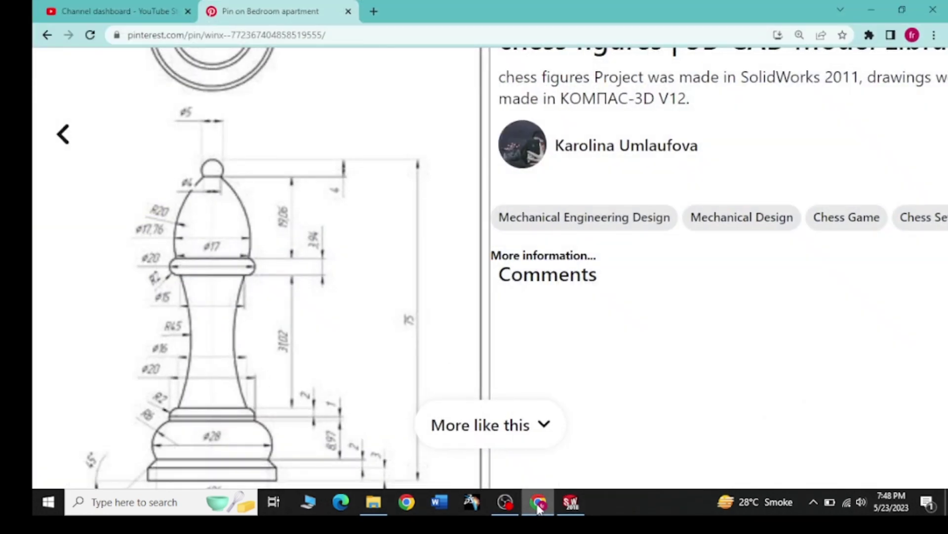
# Finish the tall vertical line rising from the collar's right end.
pyautogui.click(539, 509)
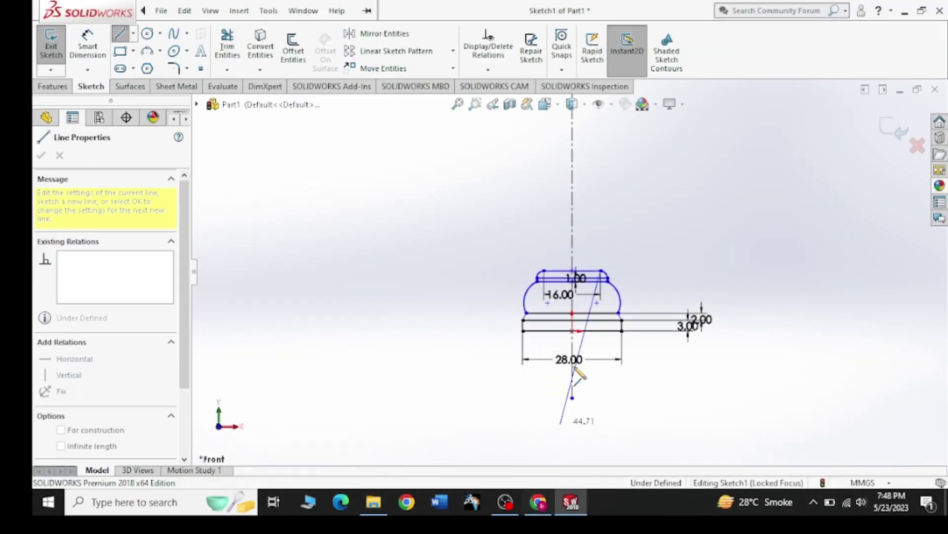
pyautogui.click(601, 131)
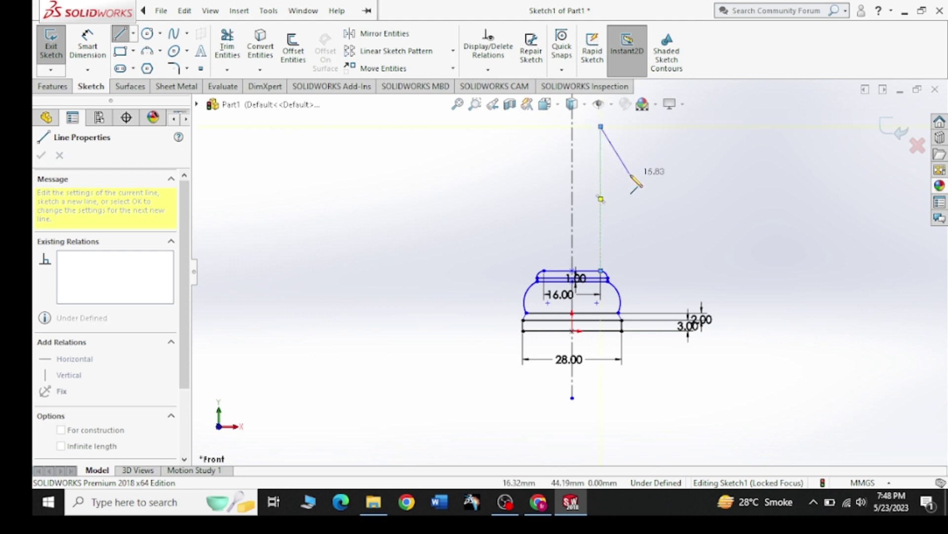
pyautogui.rightClick(631, 176)
pyautogui.click(639, 184)
pyautogui.scroll(-1, 583, 191)
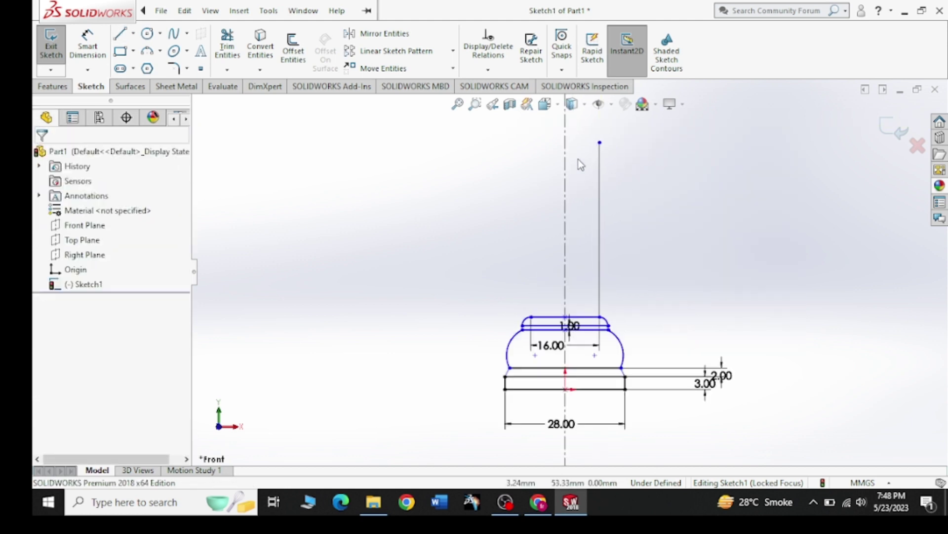
# Add a 20 mm horizontal midpoint line on the centreline at the vertical line's top.
pyautogui.click(133, 33)
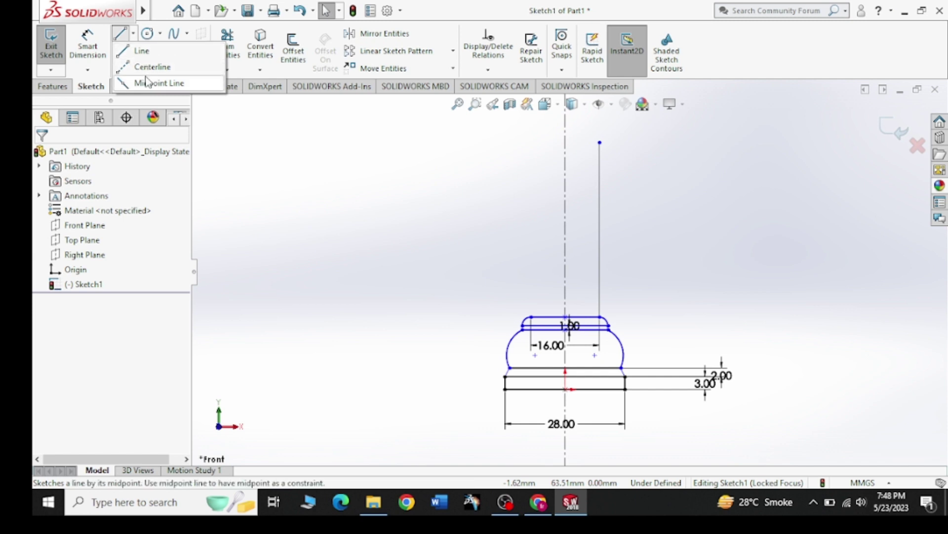
pyautogui.click(143, 81)
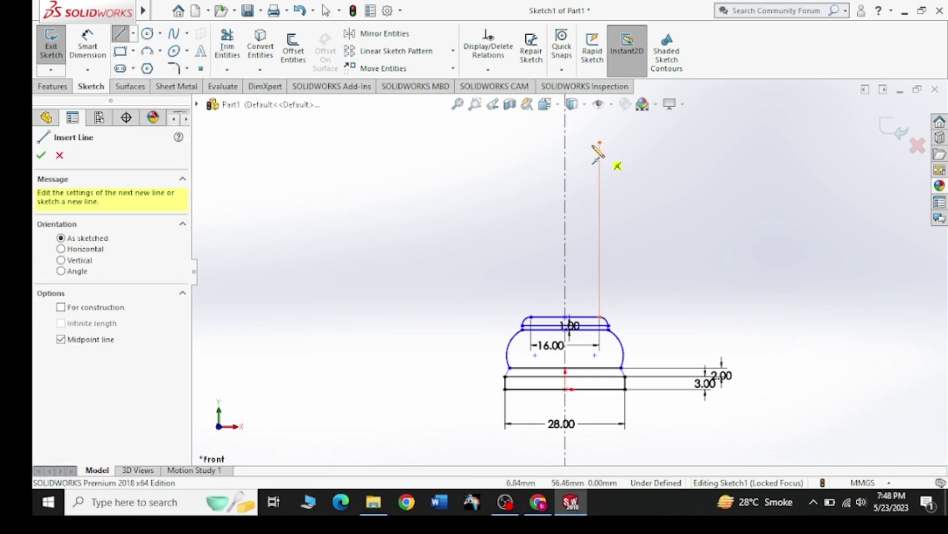
pyautogui.click(566, 143)
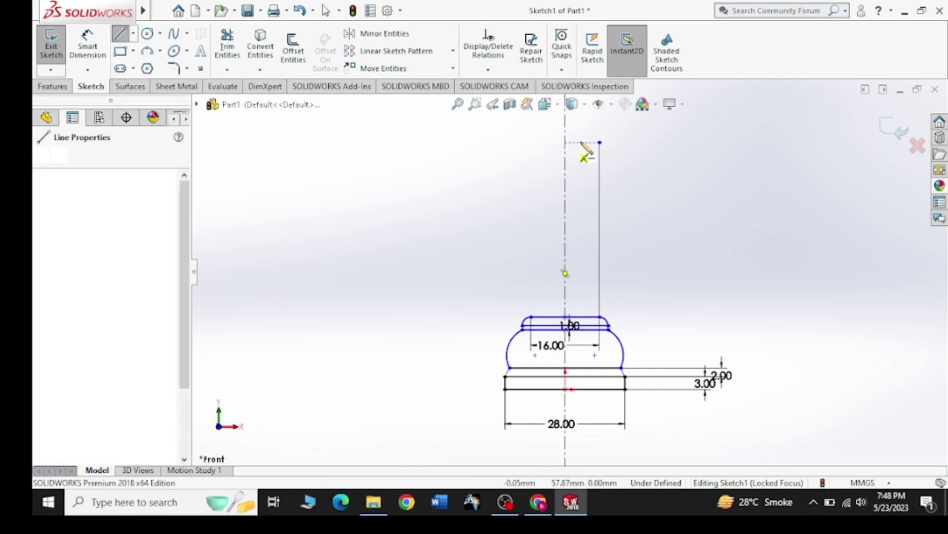
pyautogui.click(638, 142)
pyautogui.click(88, 47)
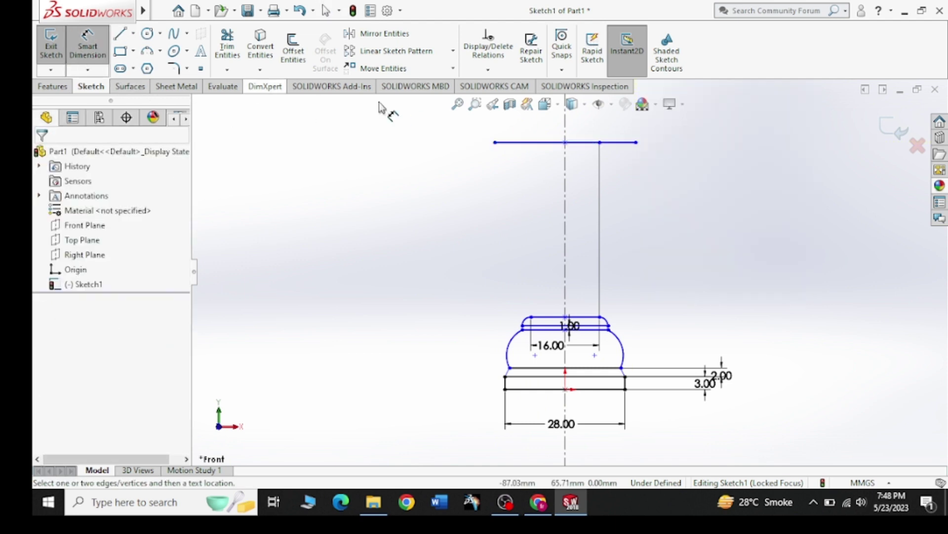
pyautogui.click(579, 143)
pyautogui.click(564, 183)
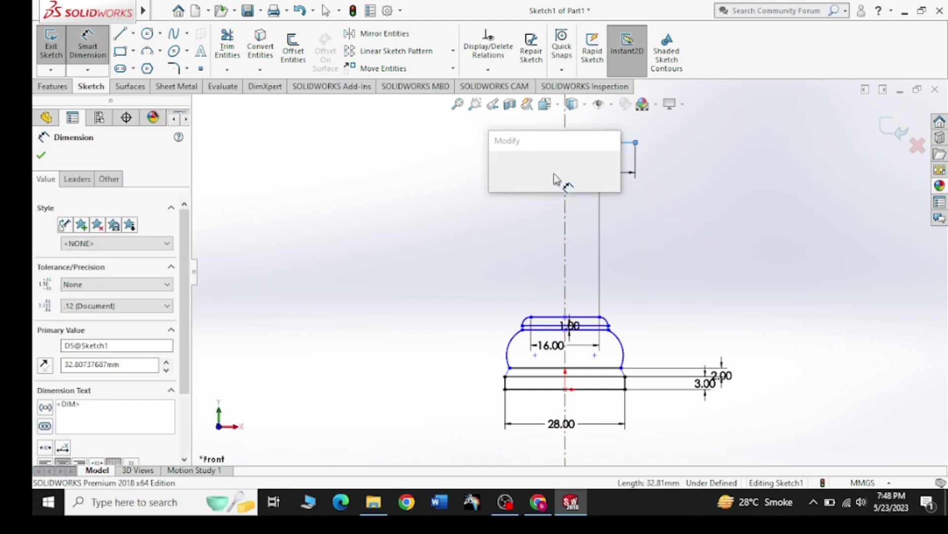
pyautogui.write('20')
pyautogui.press('Return')
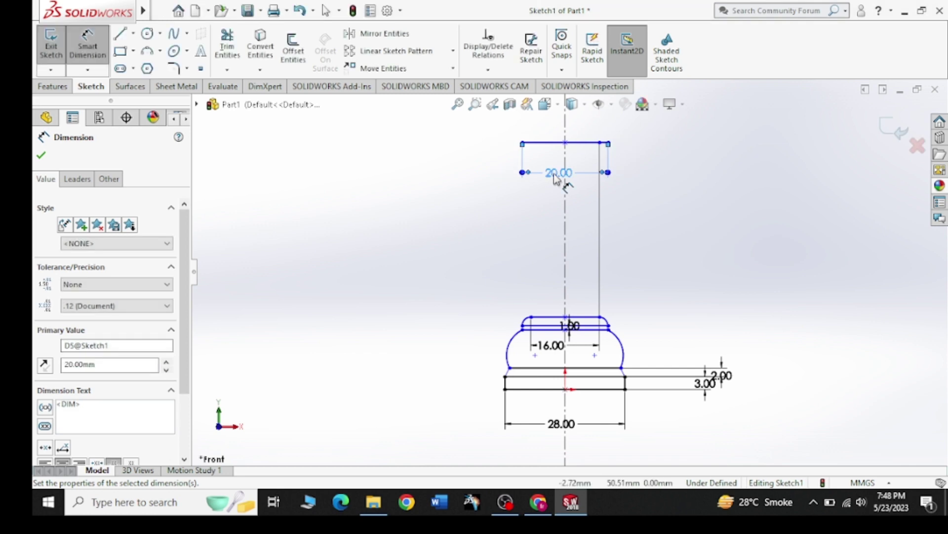
pyautogui.click(41, 155)
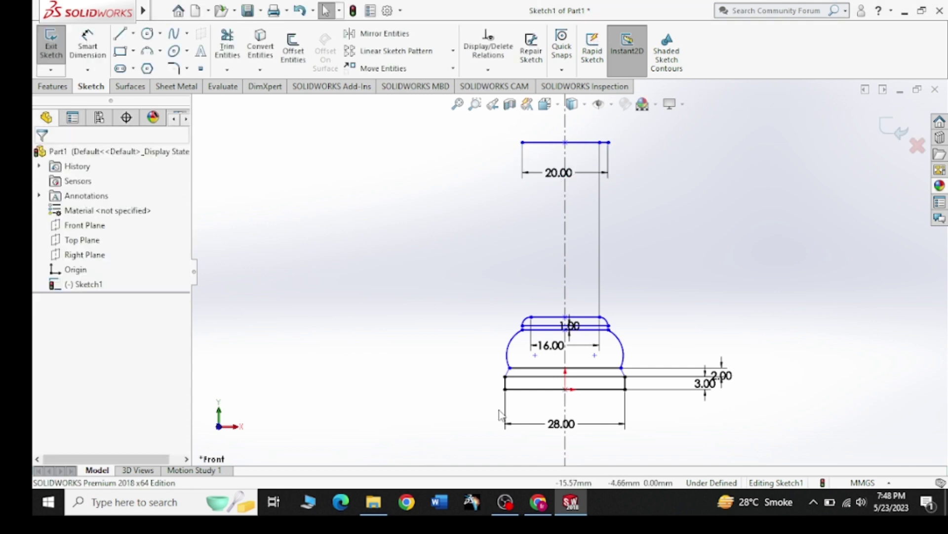
# Dimension the collar arc's top end to the bottom line, accepting 8.91 mm.
pyautogui.click(88, 49)
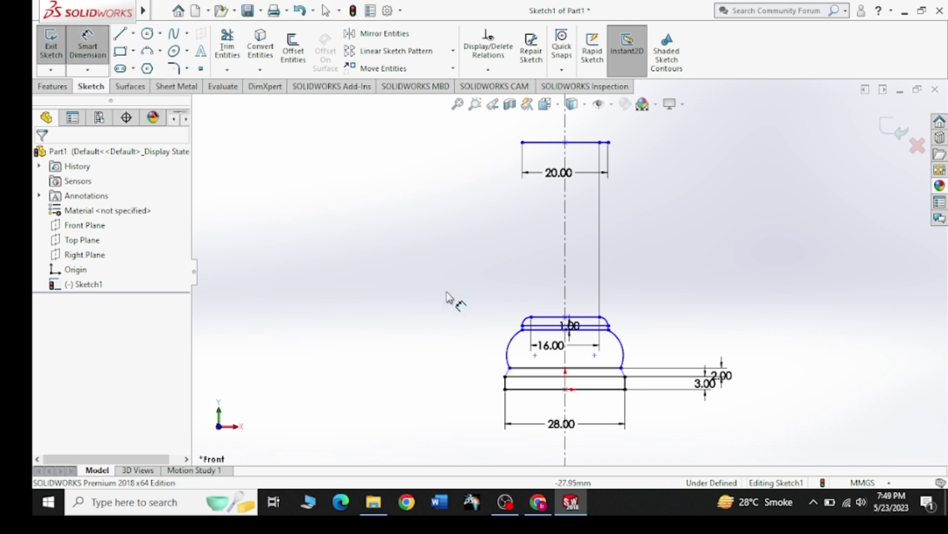
pyautogui.click(523, 329)
pyautogui.click(538, 369)
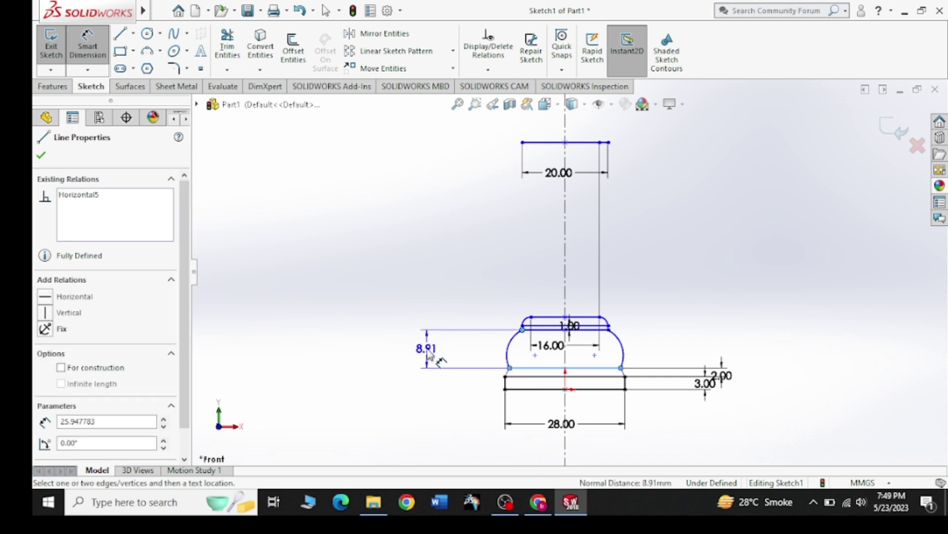
pyautogui.click(427, 354)
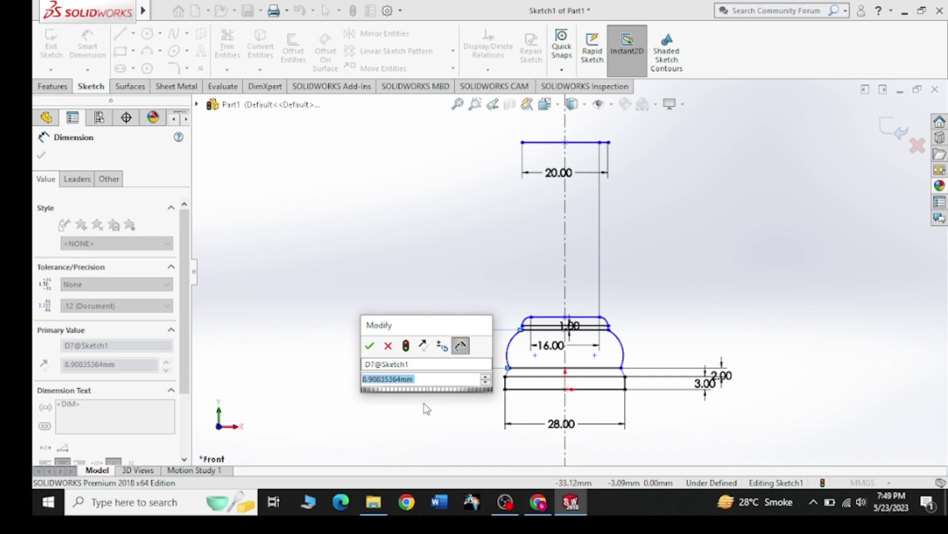
pyautogui.click(369, 346)
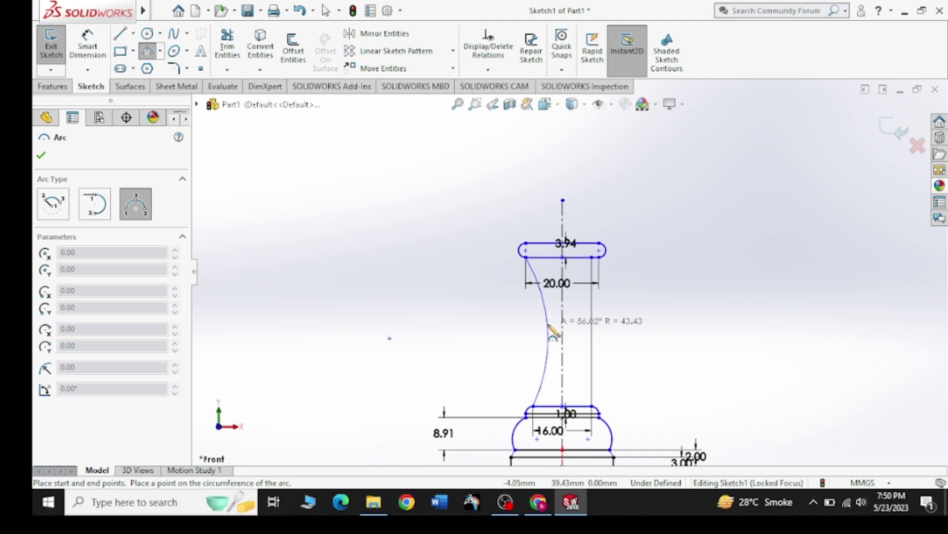
# Finish the left neck arc and dimension its radius to R45.
pyautogui.click(547, 331)
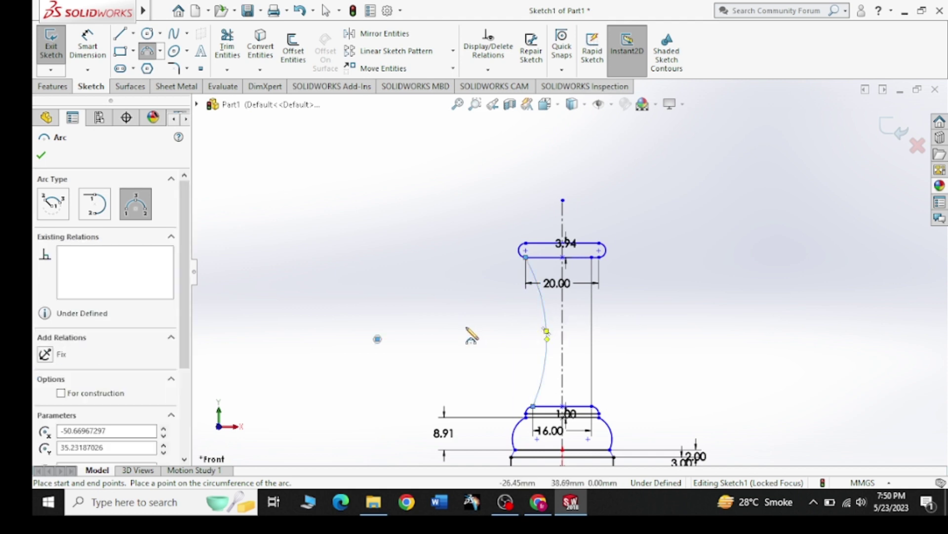
pyautogui.click(42, 156)
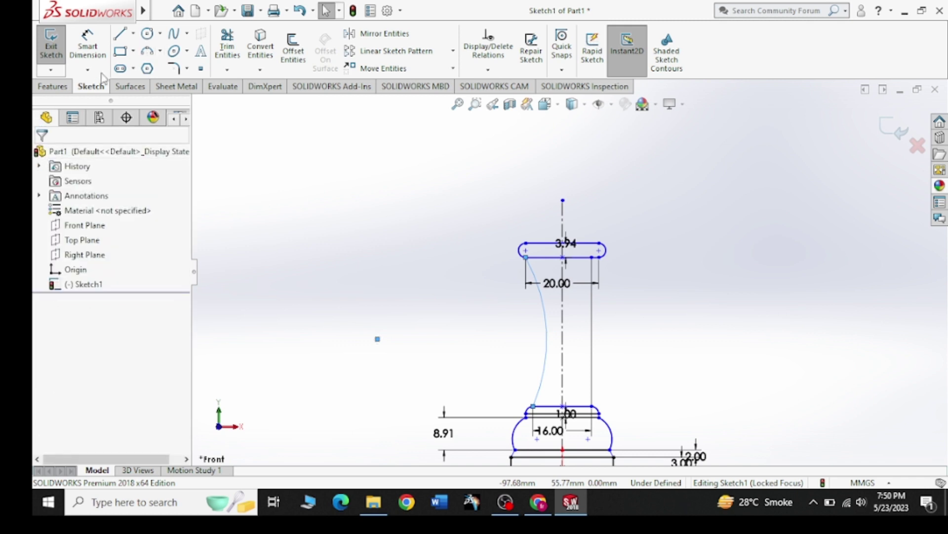
pyautogui.click(88, 47)
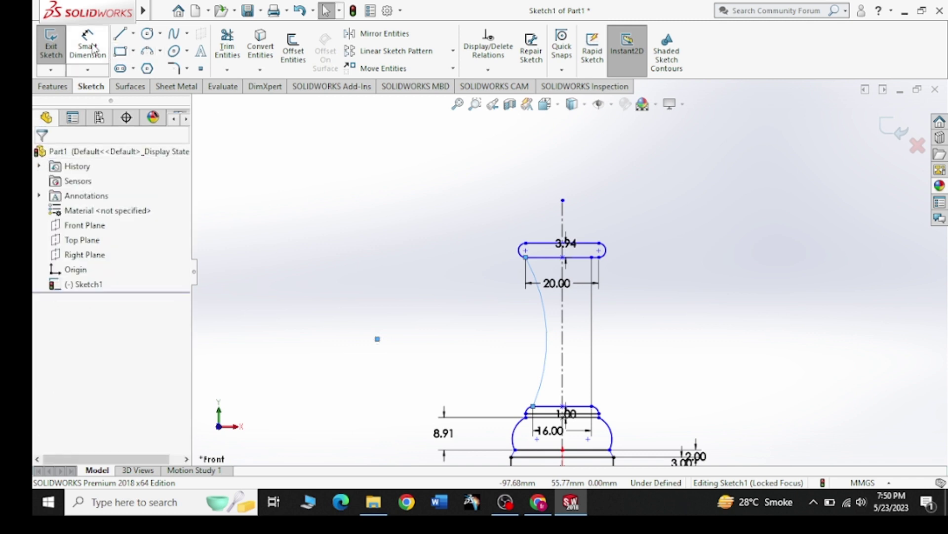
pyautogui.click(545, 329)
pyautogui.click(457, 340)
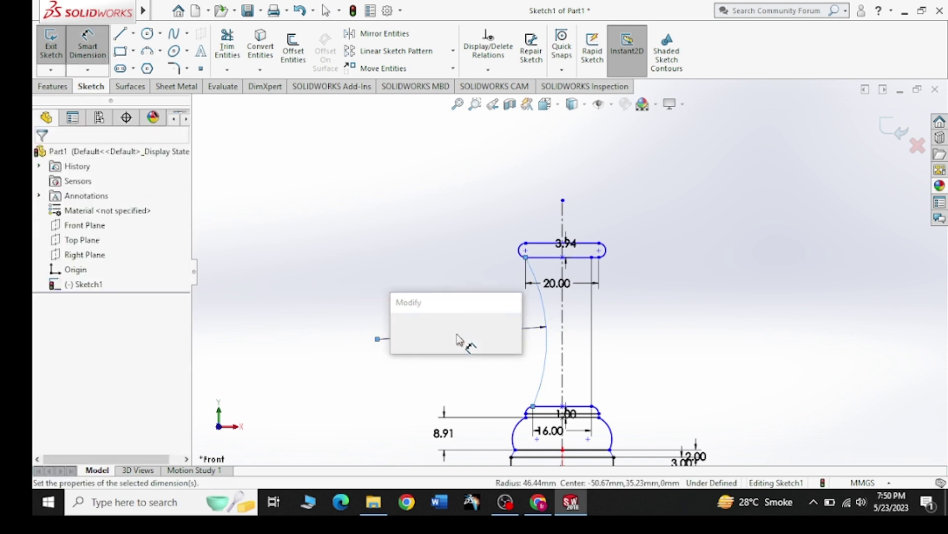
pyautogui.write('45')
pyautogui.press('Return')
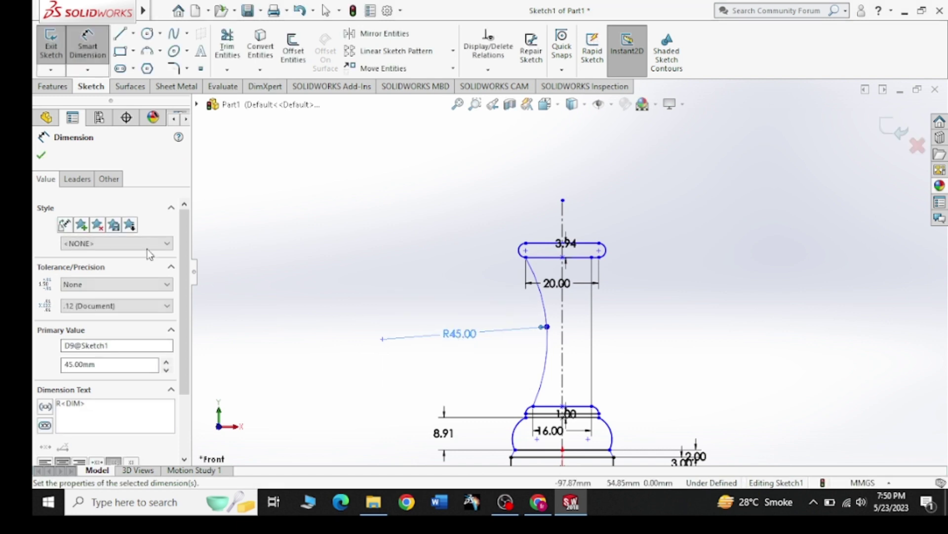
pyautogui.click(39, 155)
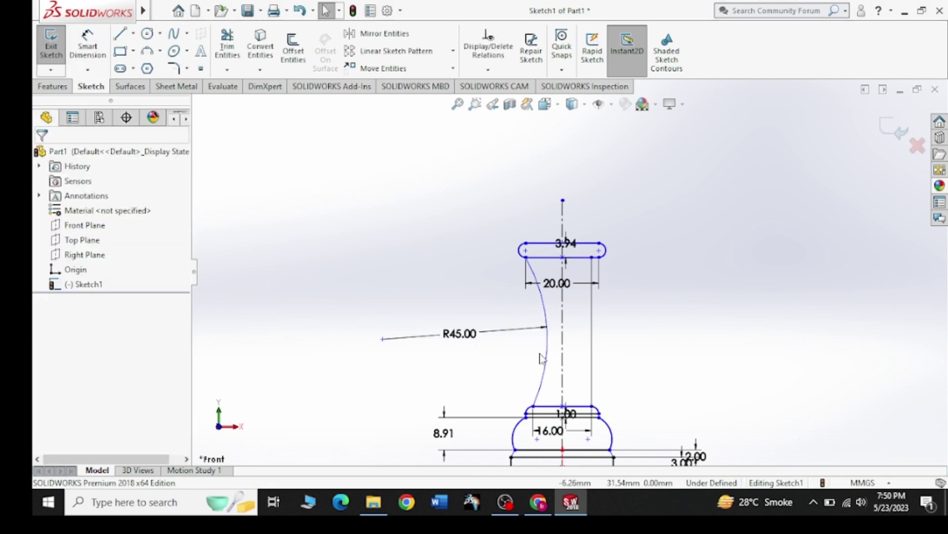
pyautogui.click(293, 50)
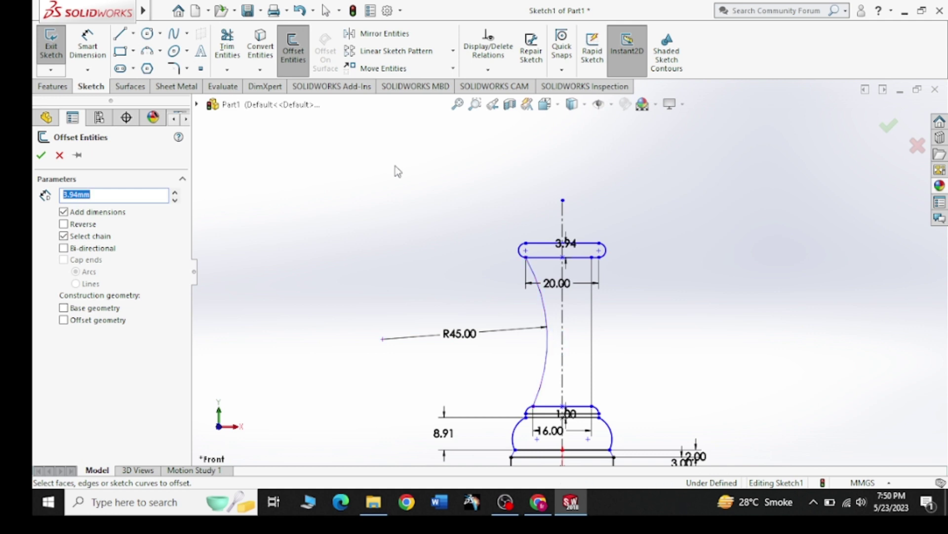
# Mirror the R45 neck arc about the vertical centreline, then check the reference drawing.
pyautogui.click(395, 51)
pyautogui.click(385, 33)
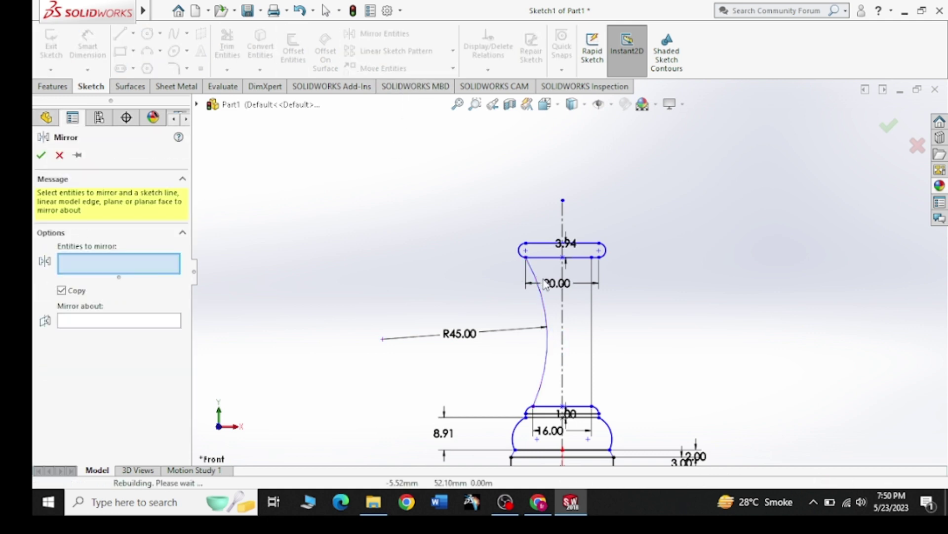
pyautogui.click(543, 309)
pyautogui.click(105, 322)
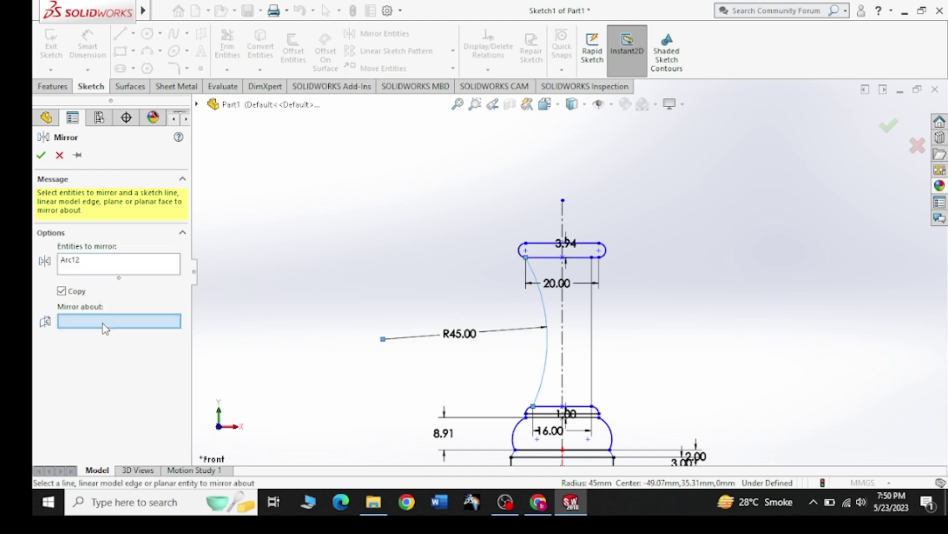
pyautogui.click(563, 340)
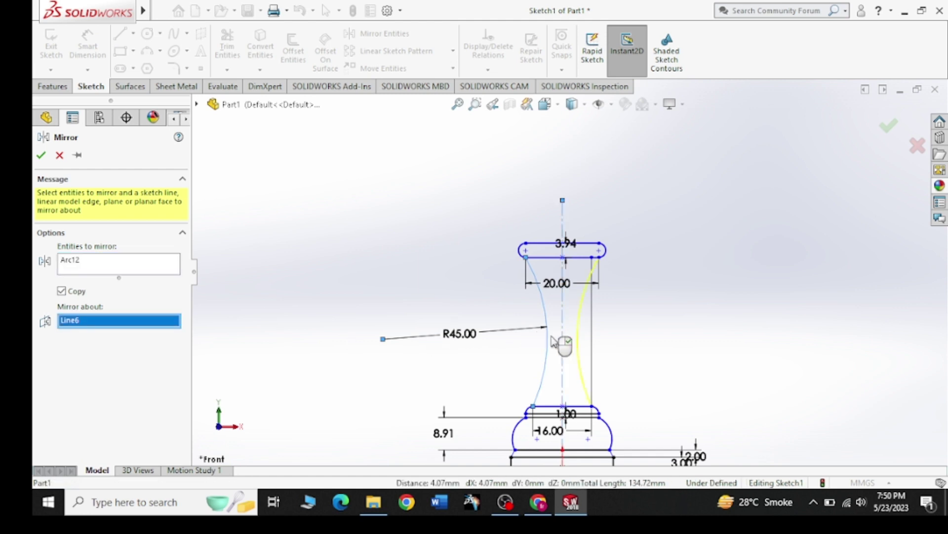
pyautogui.click(43, 155)
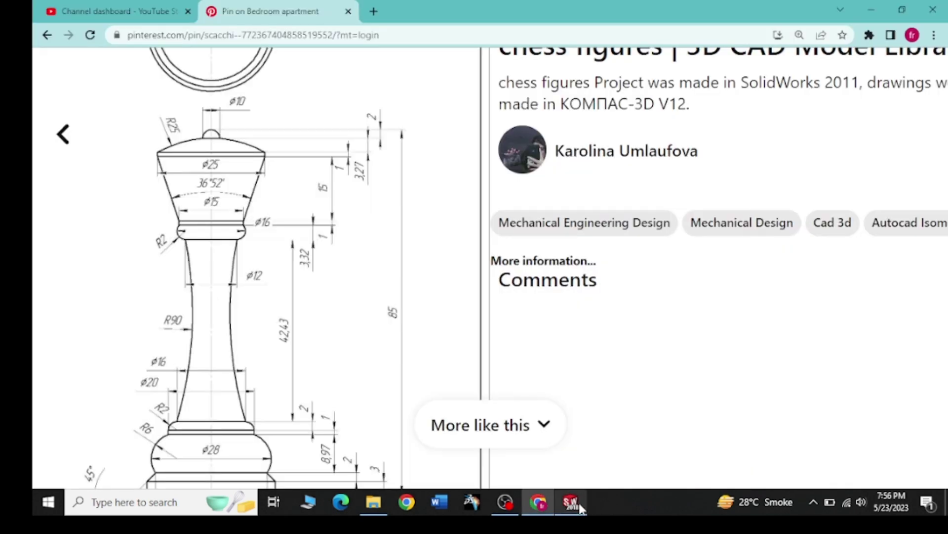
pyautogui.click(581, 507)
pyautogui.click(582, 509)
pyautogui.click(581, 508)
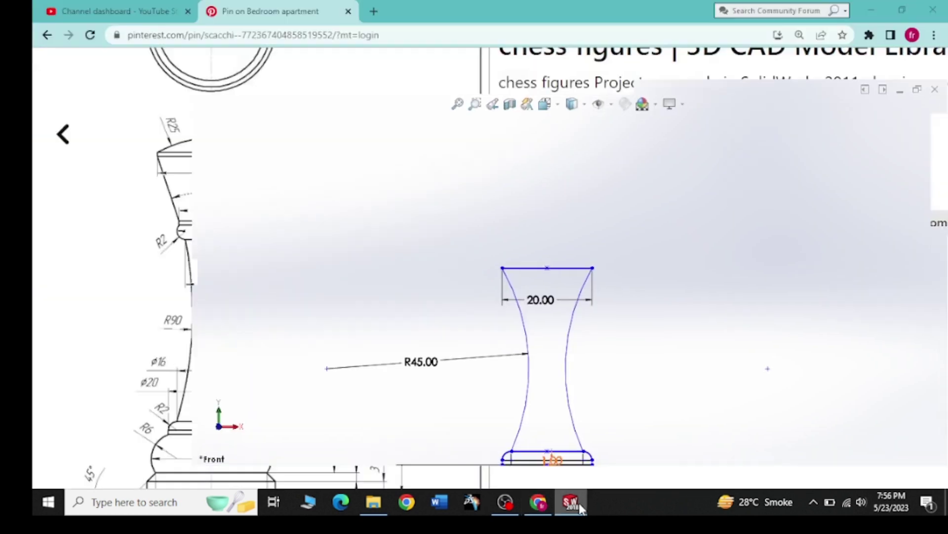
# After checking the reference drawing, start a line at the neck's top-right corner.
pyautogui.click(128, 38)
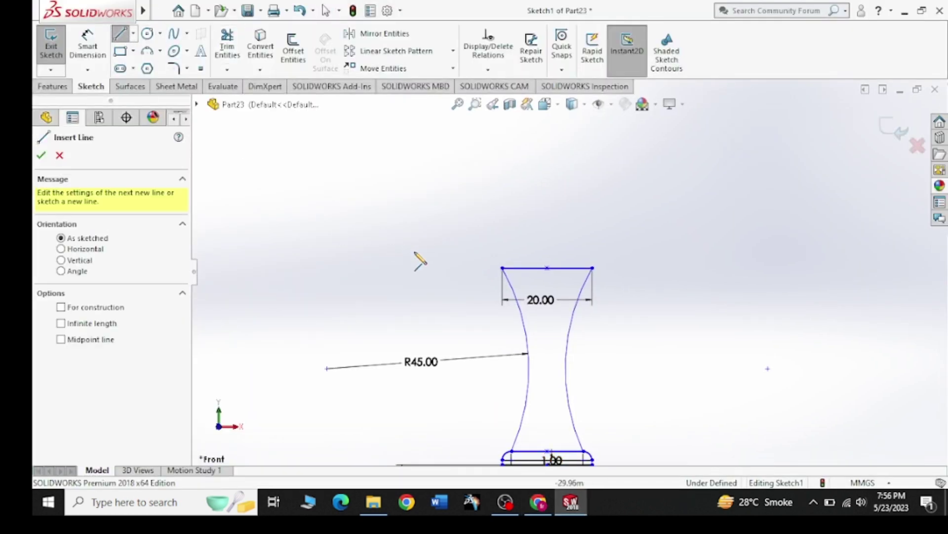
pyautogui.click(550, 500)
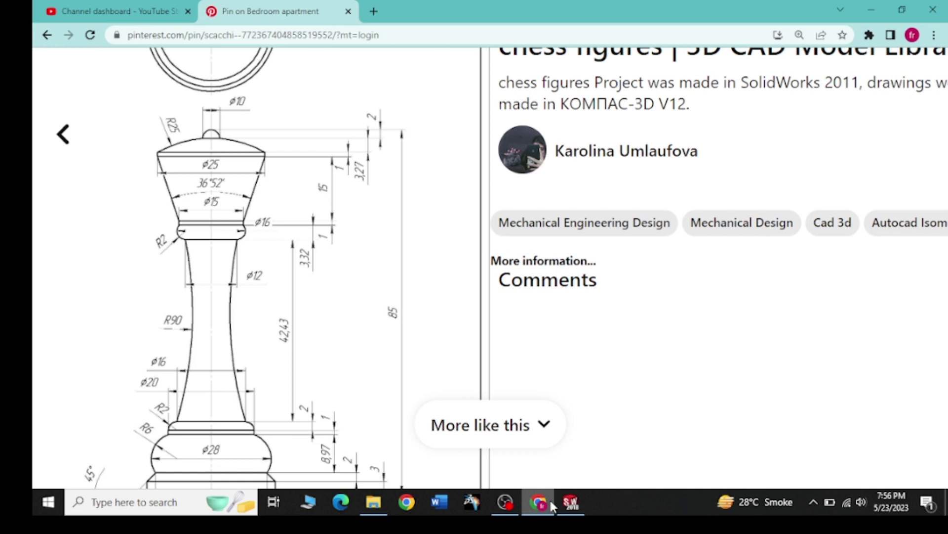
pyautogui.click(572, 502)
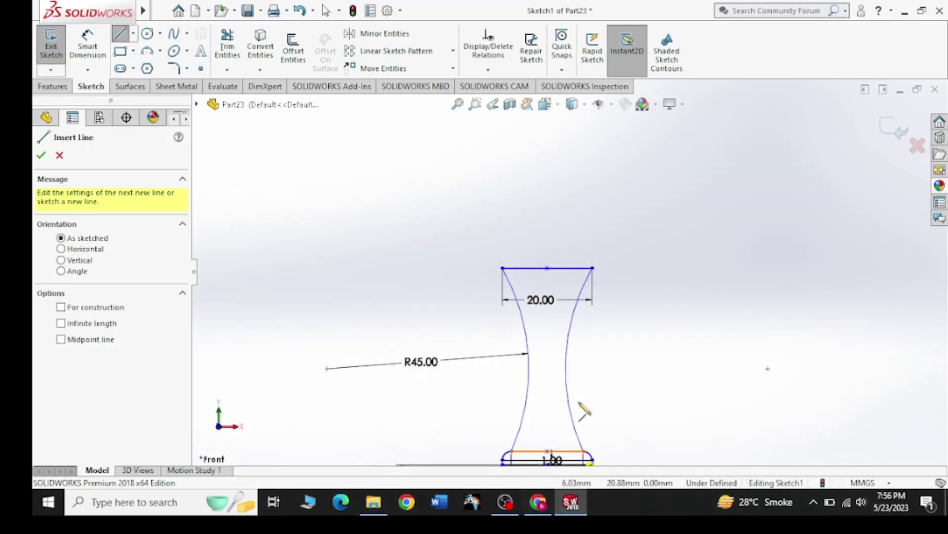
pyautogui.click(592, 268)
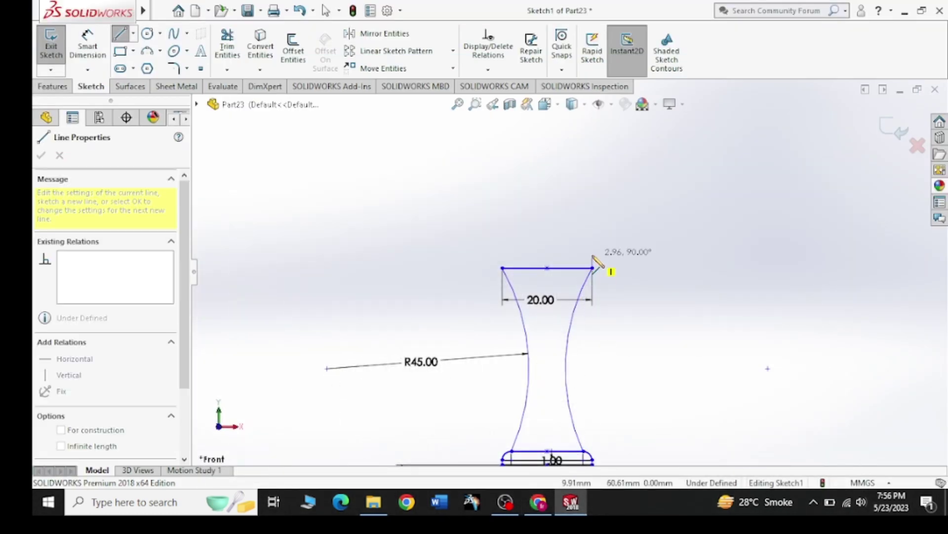
# End the short vertical line above the corner and dimension its length to 3.65 mm.
pyautogui.click(593, 253)
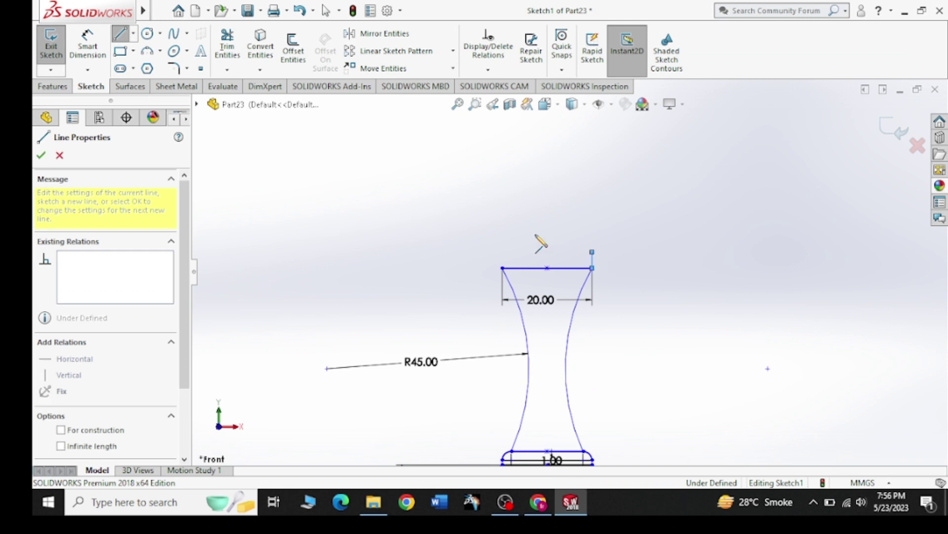
pyautogui.rightClick(528, 226)
pyautogui.click(548, 237)
pyautogui.click(88, 49)
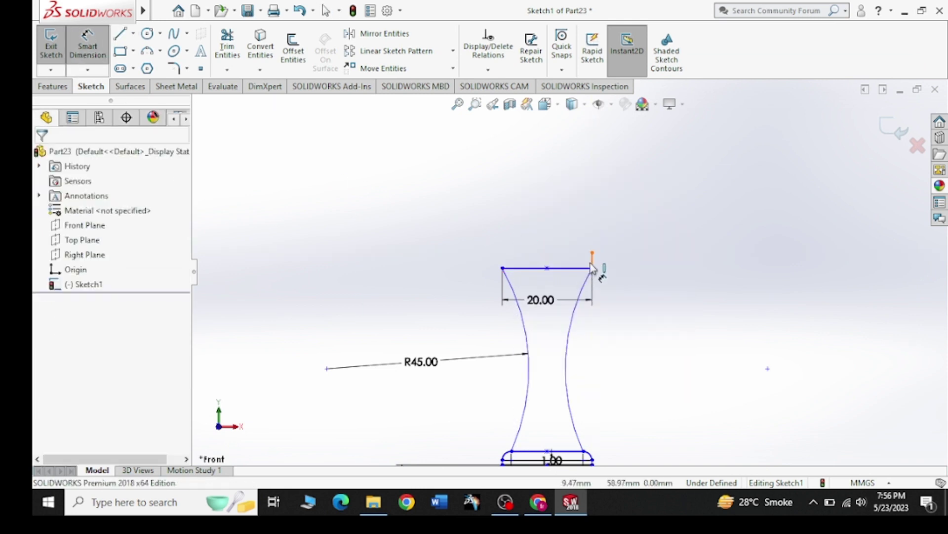
pyautogui.click(593, 260)
pyautogui.click(679, 278)
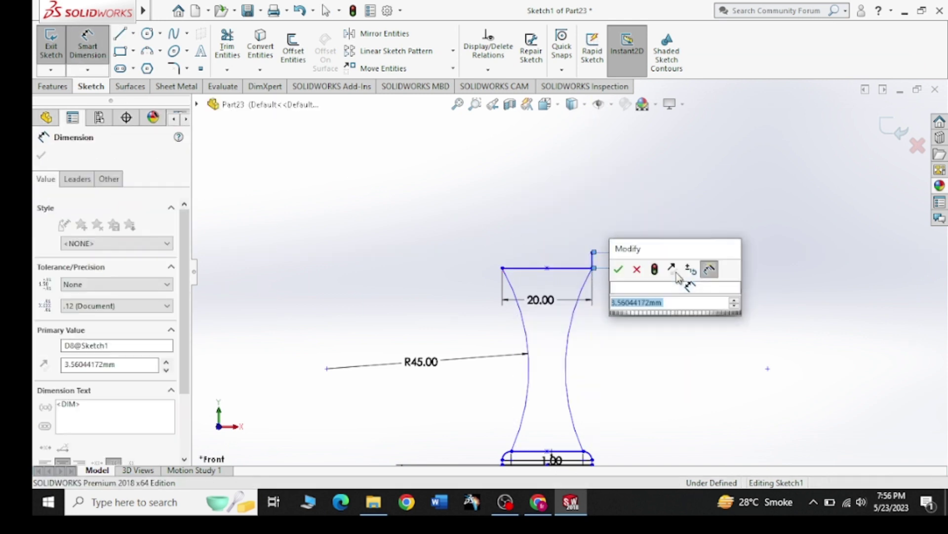
pyautogui.write('3.6')
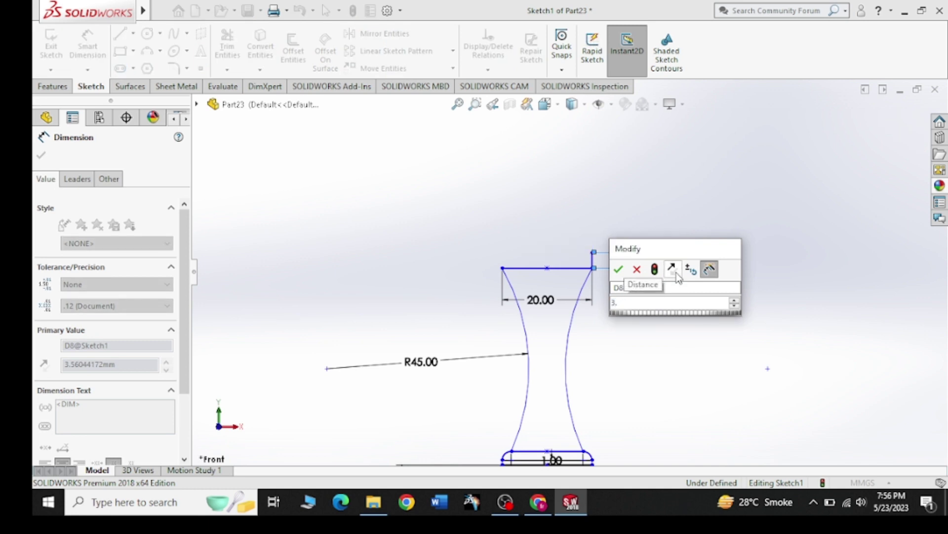
pyautogui.write('5')
pyautogui.press('Return')
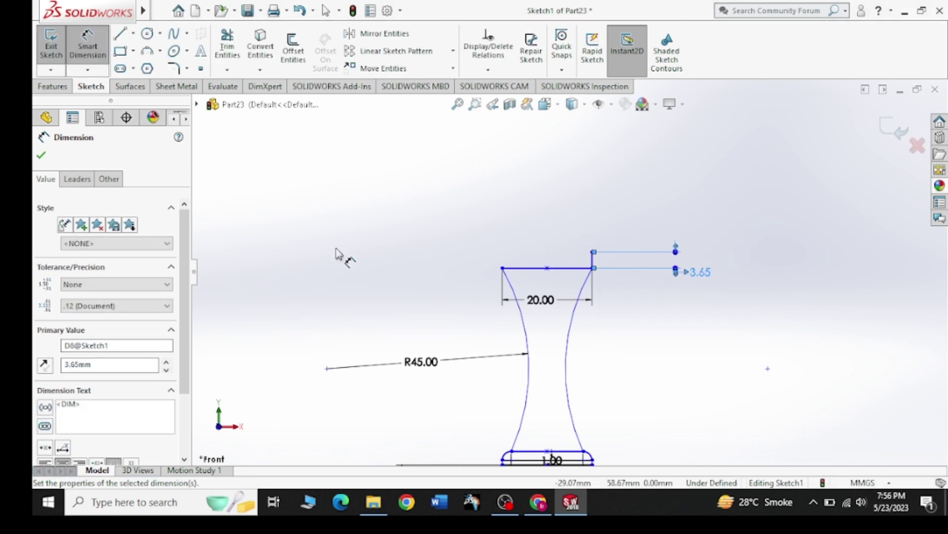
pyautogui.click(43, 156)
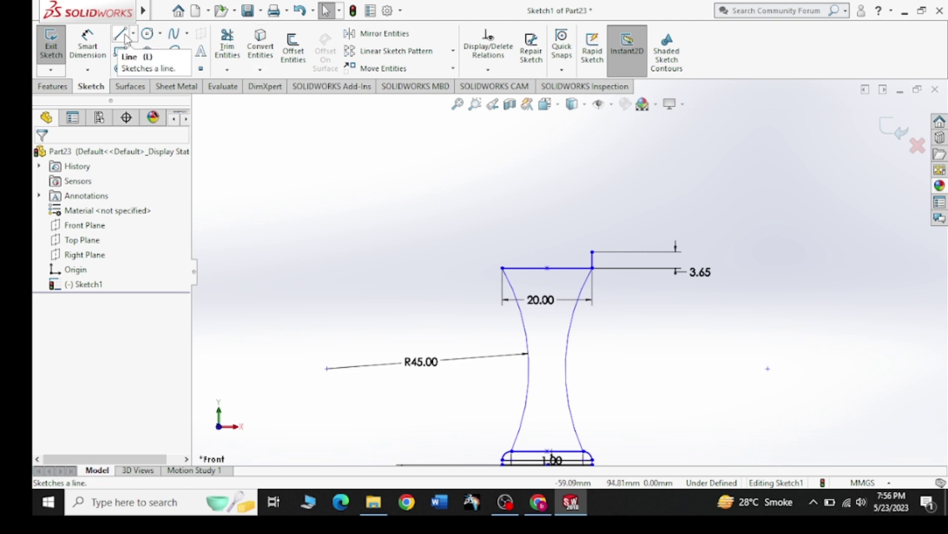
# Cancel the offset and draw a horizontal line capping the top of the 3.65 line.
pyautogui.click(294, 49)
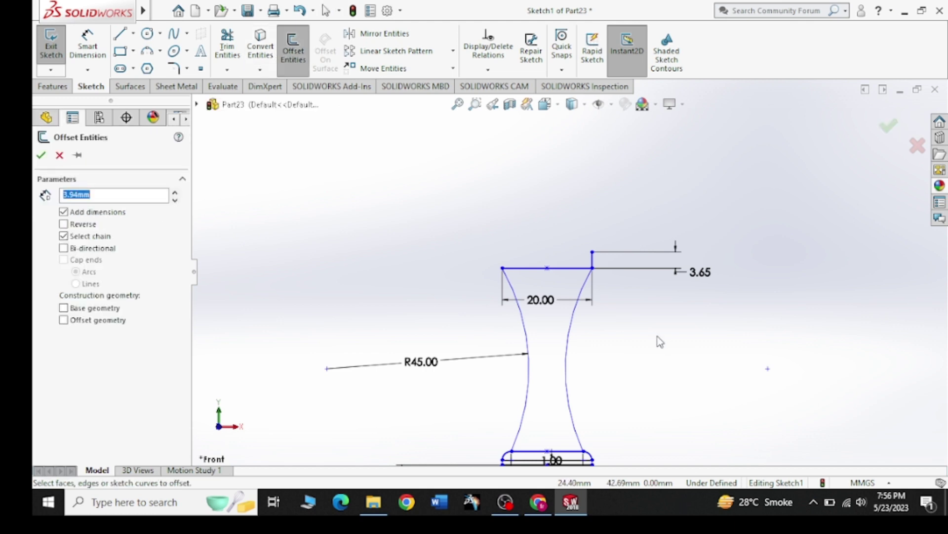
pyautogui.rightClick(430, 209)
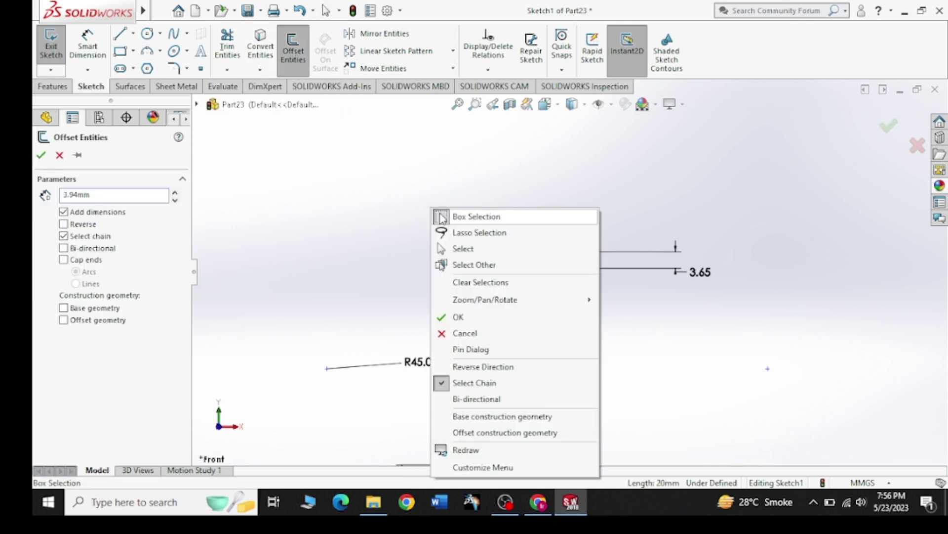
pyautogui.click(460, 248)
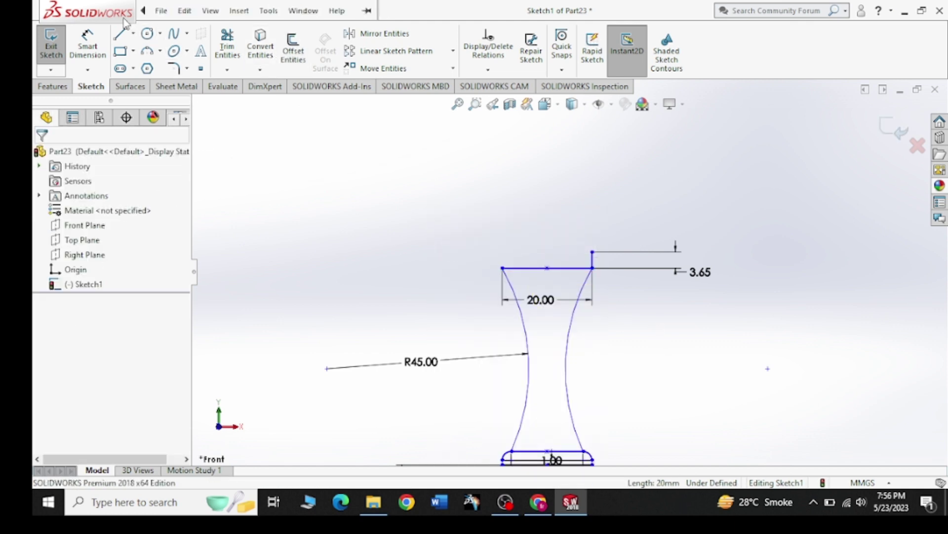
pyautogui.click(124, 38)
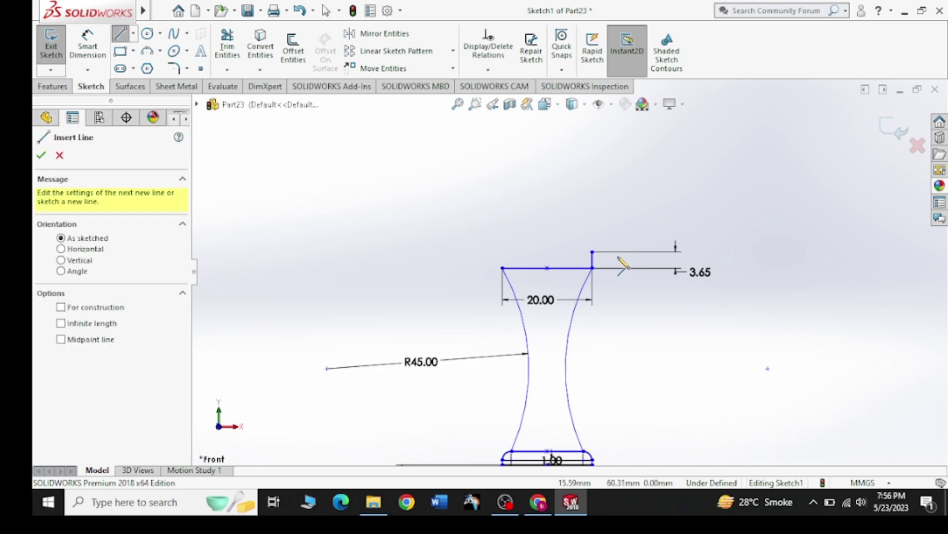
pyautogui.click(592, 252)
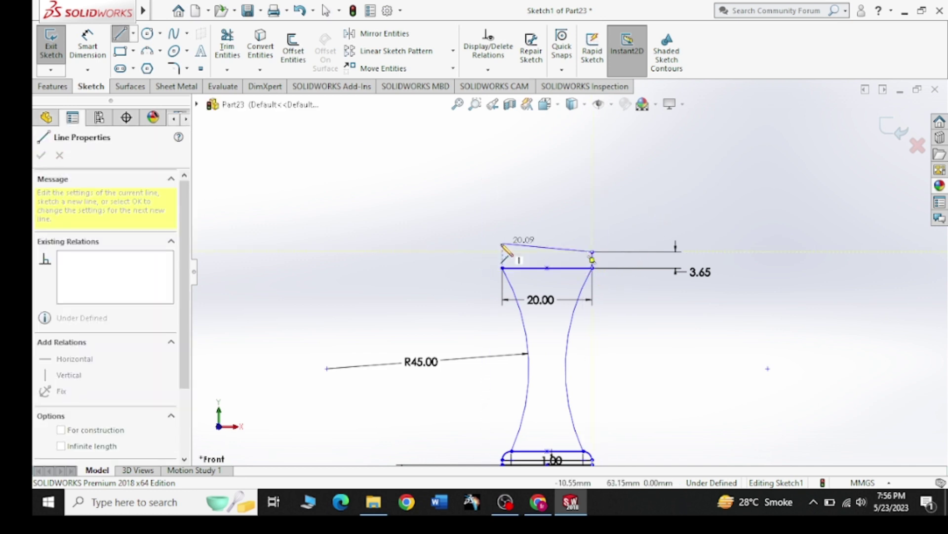
pyautogui.click(502, 252)
pyautogui.rightClick(412, 200)
pyautogui.click(425, 207)
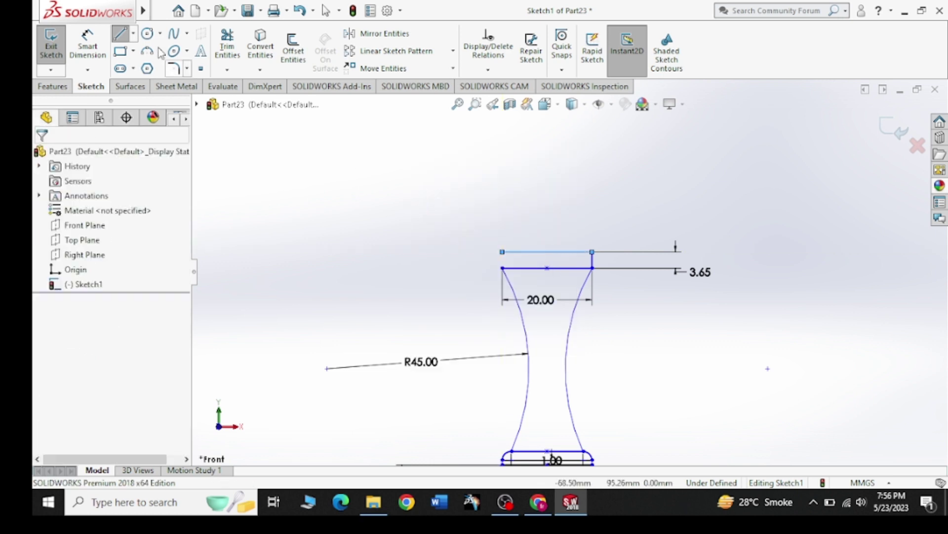
# Draw a vertical centreline upward from the neck's top-edge midpoint and select the upper horizontal line.
pyautogui.click(133, 34)
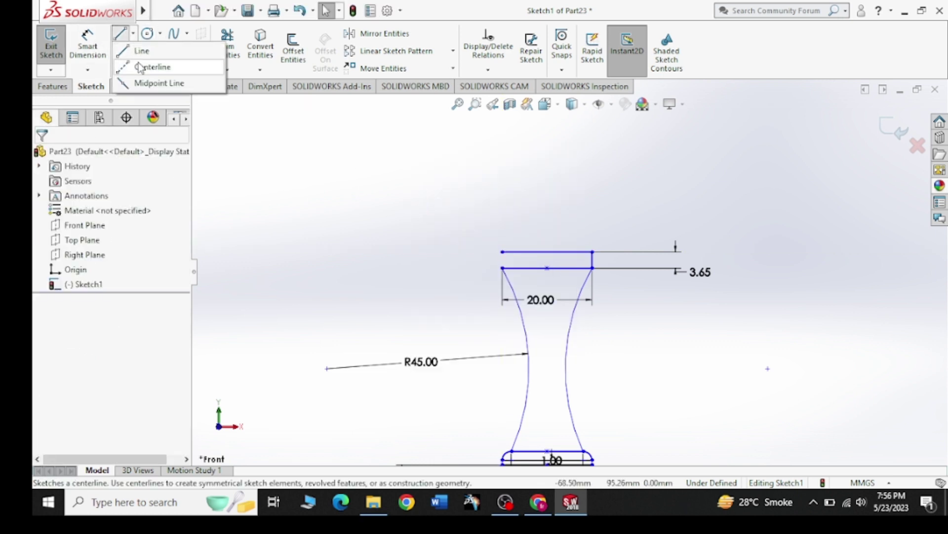
pyautogui.click(148, 66)
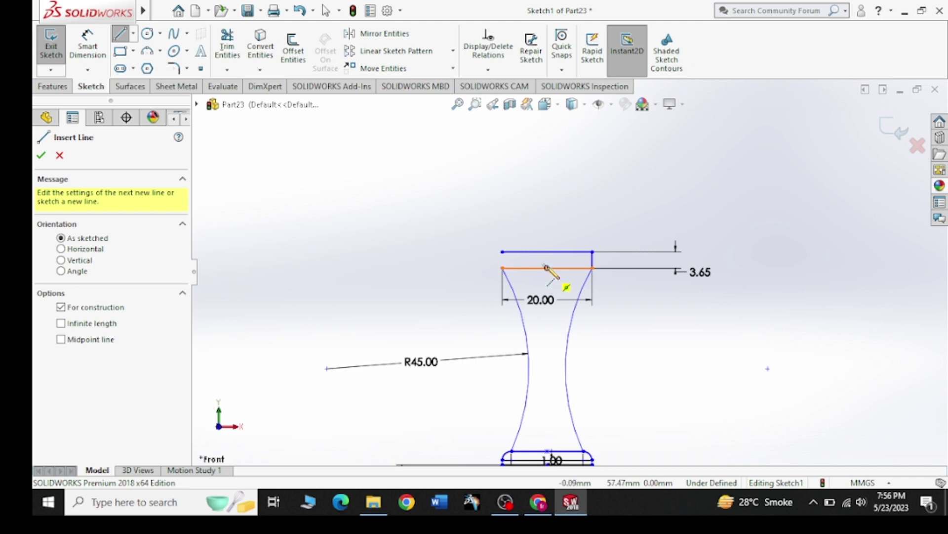
pyautogui.click(546, 267)
pyautogui.click(548, 147)
pyautogui.rightClick(359, 168)
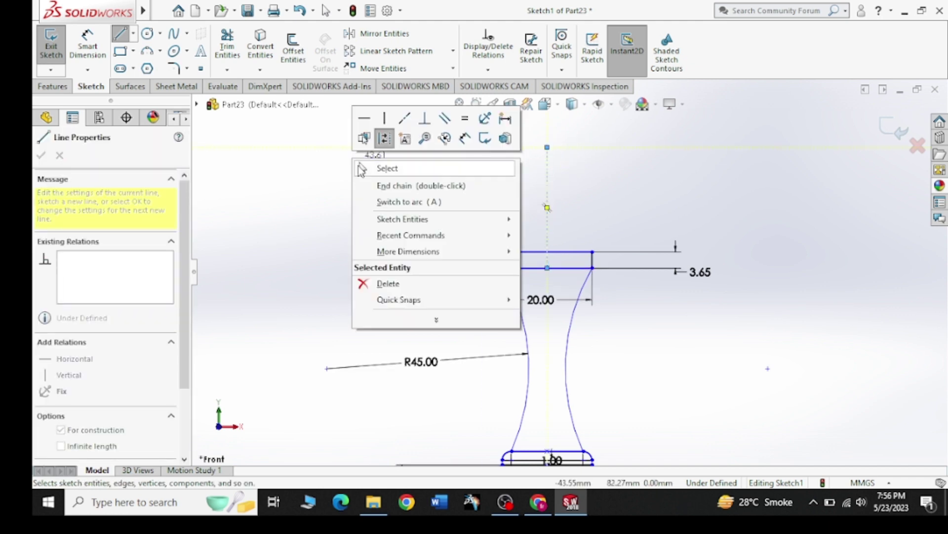
pyautogui.click(360, 168)
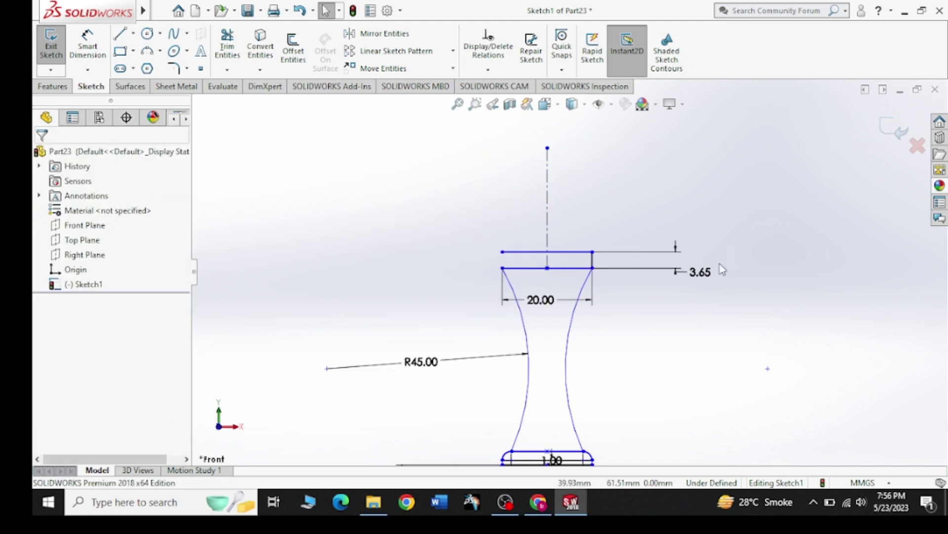
pyautogui.click(597, 259)
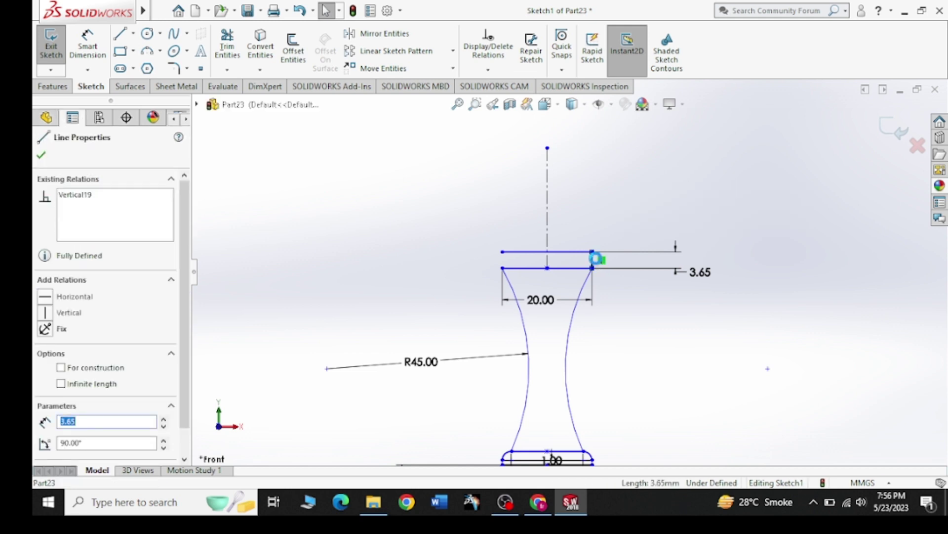
pyautogui.press('Escape')
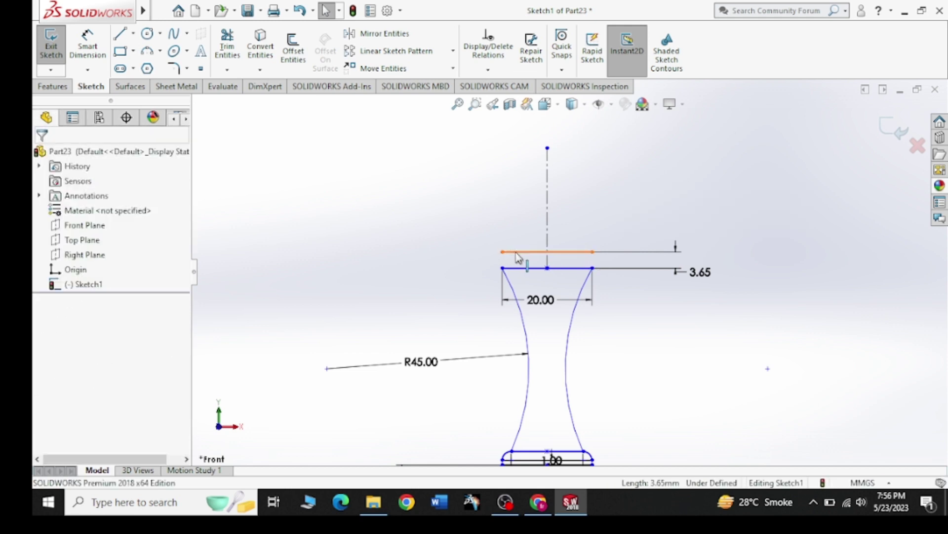
pyautogui.click(517, 252)
pyautogui.click(88, 44)
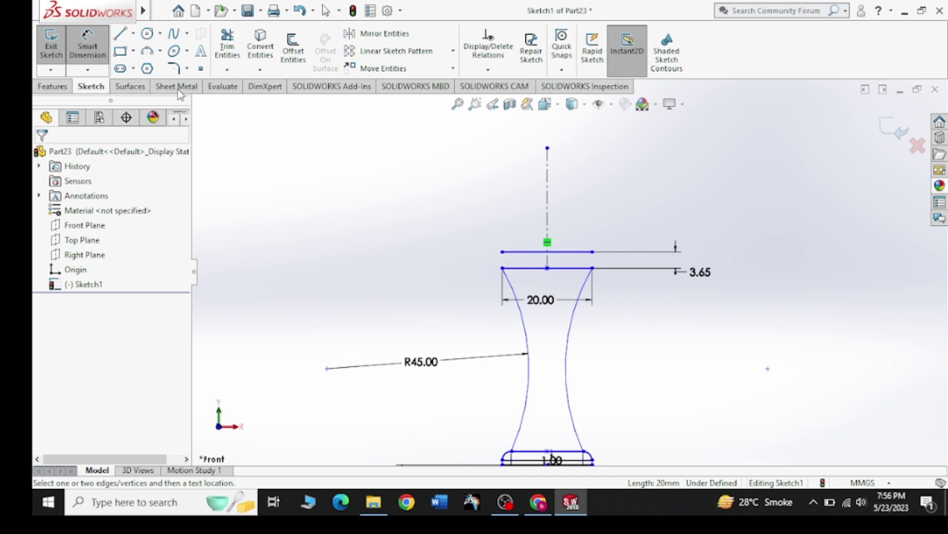
# Dimension the capping line to 24, then undo back to remove it and its dimensions.
pyautogui.click(535, 249)
pyautogui.click(541, 219)
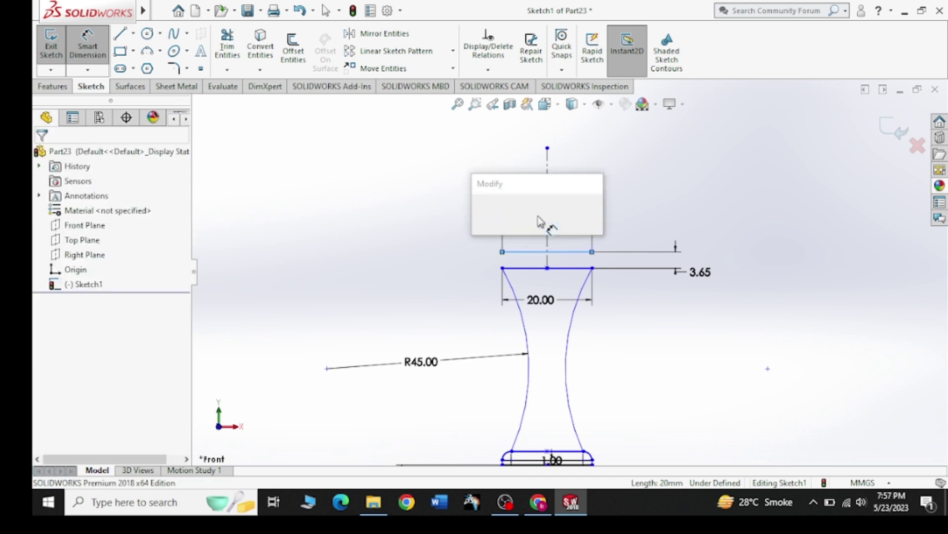
pyautogui.write('24')
pyautogui.press('Return')
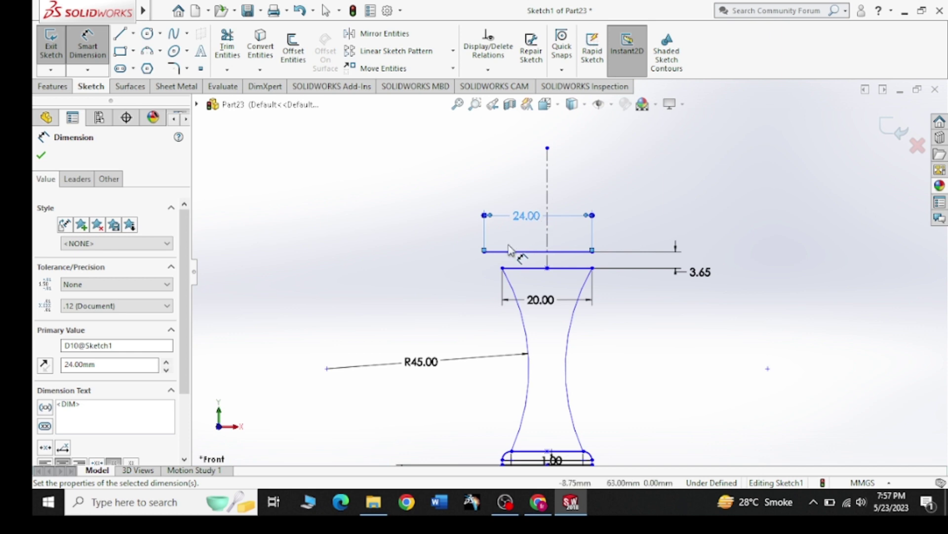
pyautogui.hotkey('ctrl', 'z')
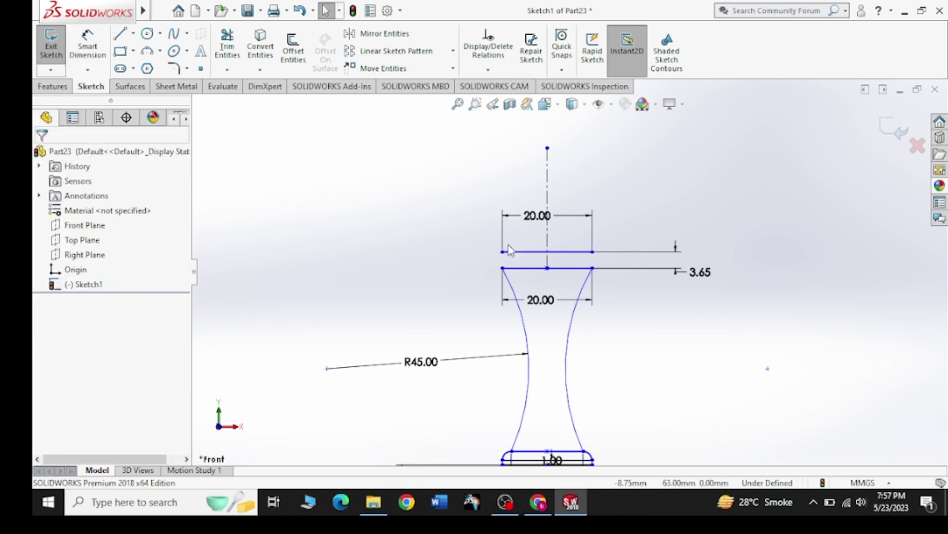
pyautogui.hotkey('ctrl', 'z')
pyautogui.hotkey('ctrl', 'z')
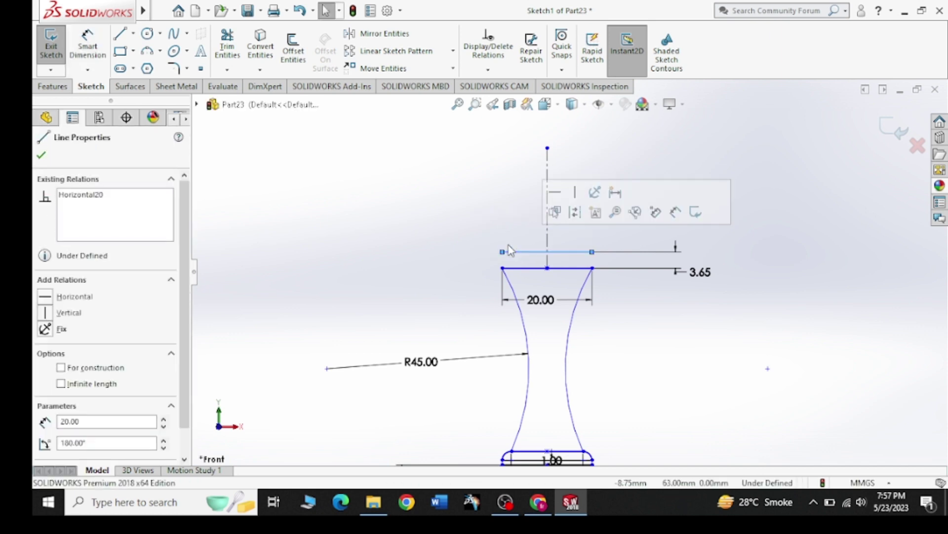
pyautogui.press('Escape')
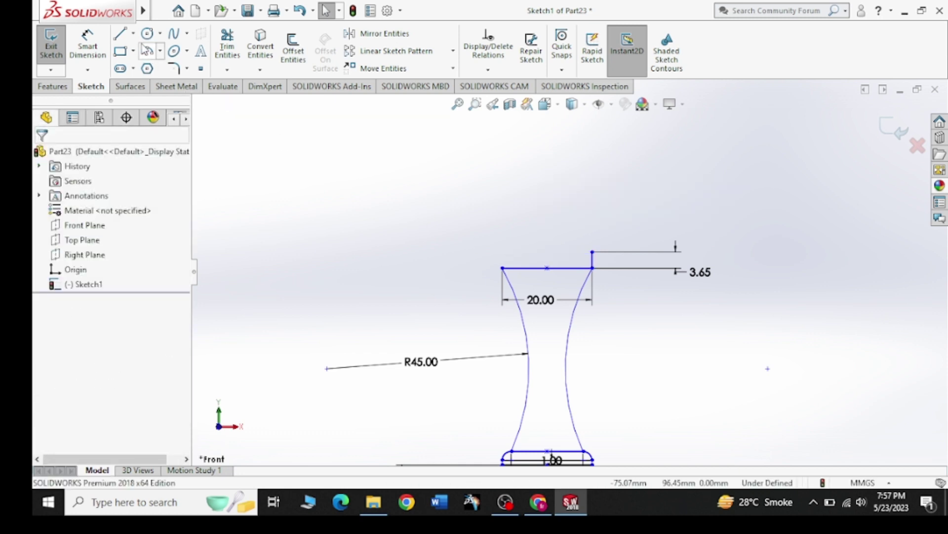
# Draw a vertical centerline from below the neck's top edge to well above it.
pyautogui.click(134, 33)
pyautogui.click(148, 66)
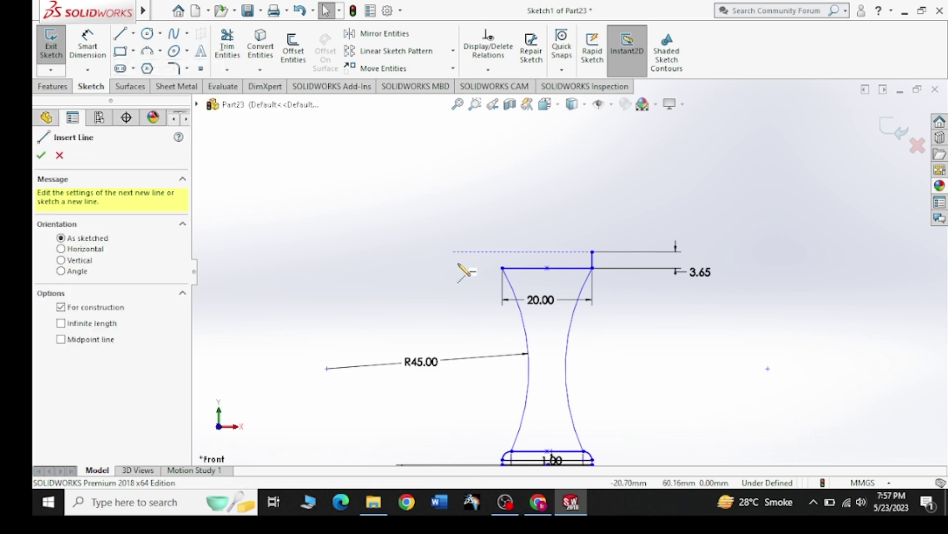
pyautogui.click(547, 320)
pyautogui.click(547, 171)
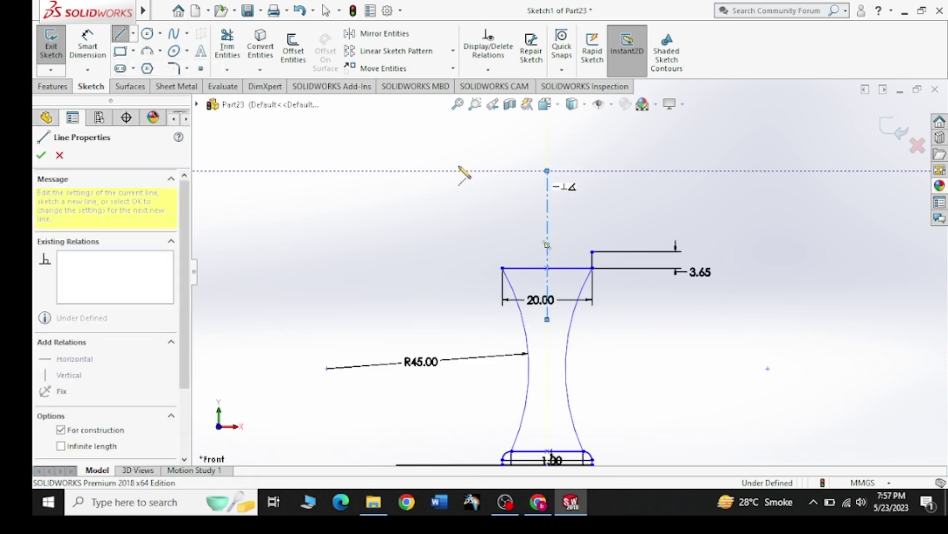
pyautogui.rightClick(452, 164)
pyautogui.click(477, 176)
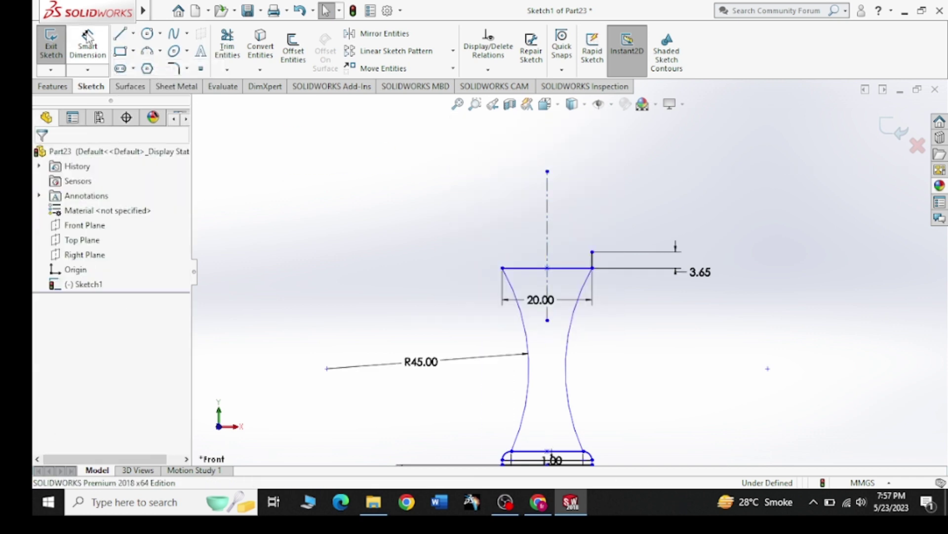
# Draw a horizontal midpoint line centred on the centerline and dimension it to 24.
pyautogui.click(134, 33)
pyautogui.click(143, 82)
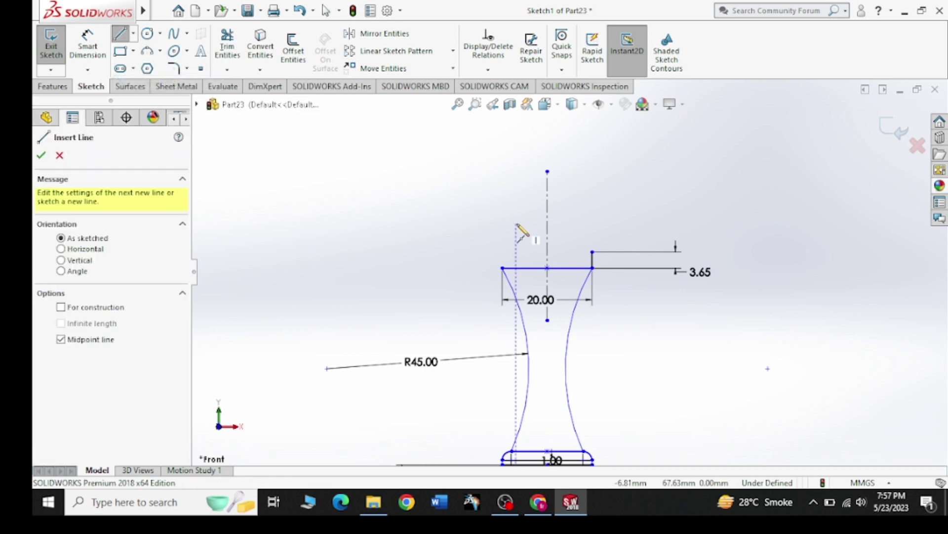
pyautogui.click(547, 252)
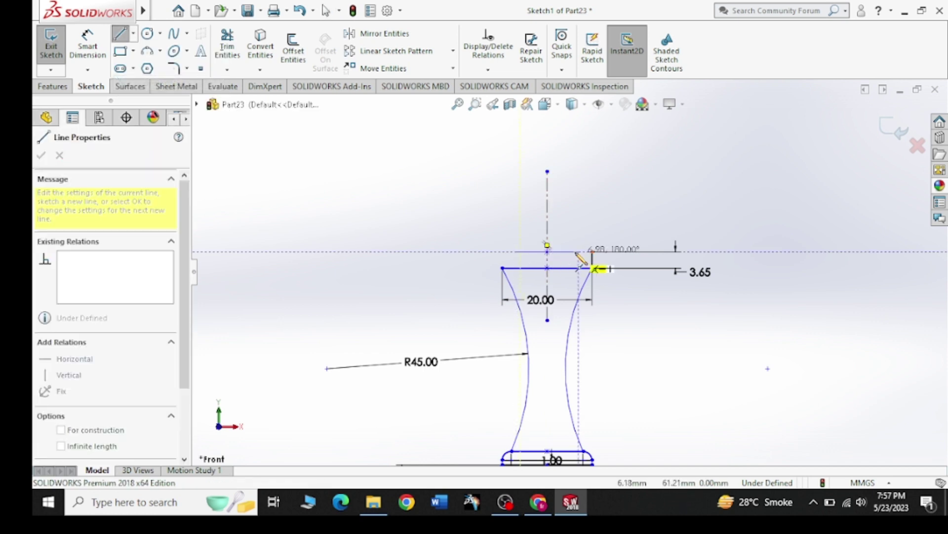
pyautogui.click(580, 252)
pyautogui.rightClick(596, 182)
pyautogui.click(620, 194)
pyautogui.click(87, 47)
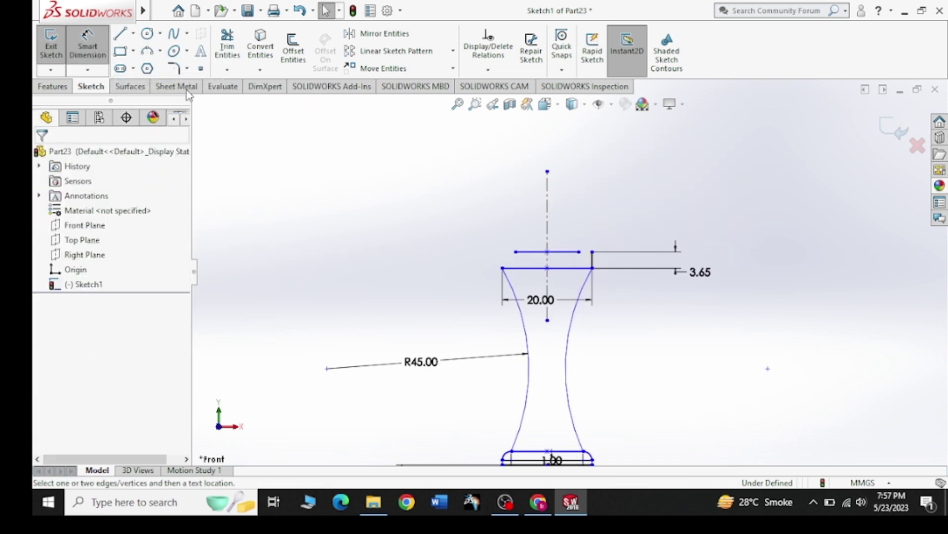
pyautogui.click(554, 252)
pyautogui.click(538, 215)
pyautogui.write('24')
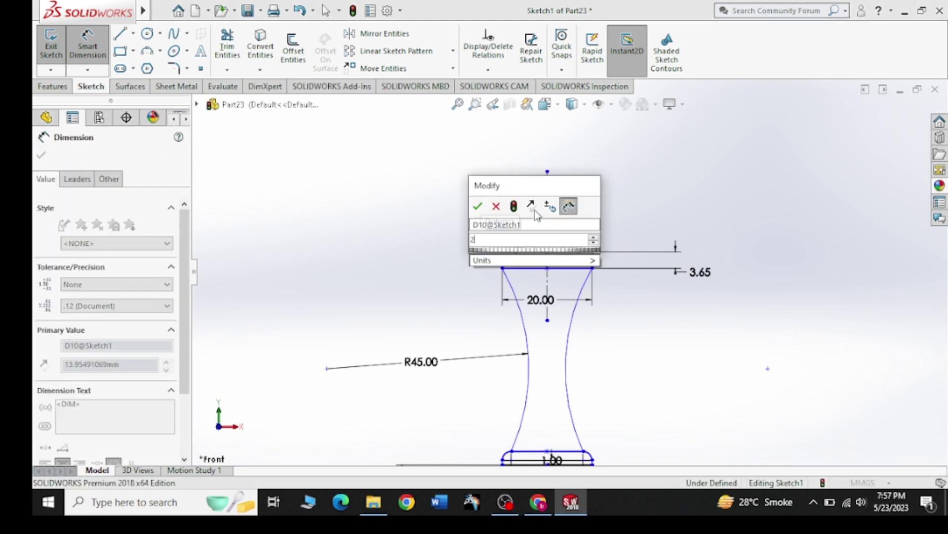
pyautogui.press('Return')
pyautogui.scroll(-2, 567, 248)
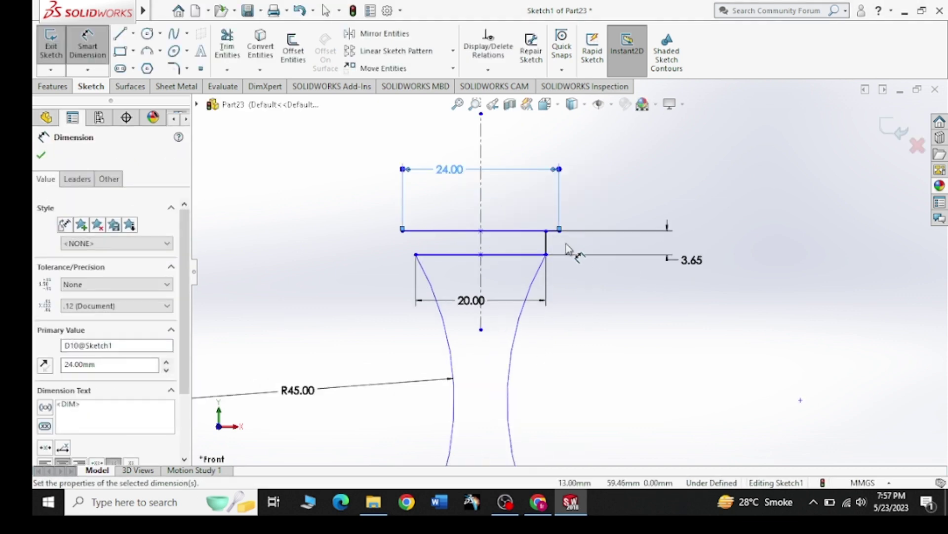
pyautogui.press('Escape')
pyautogui.press('Escape')
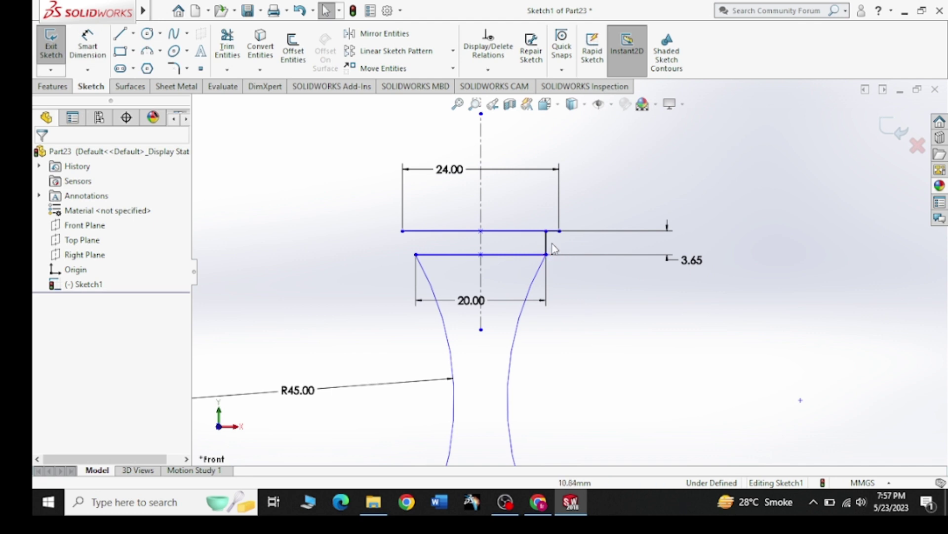
# Delete the short 3.65 vertical line and check the reference drawing.
pyautogui.click(546, 244)
pyautogui.press('Delete')
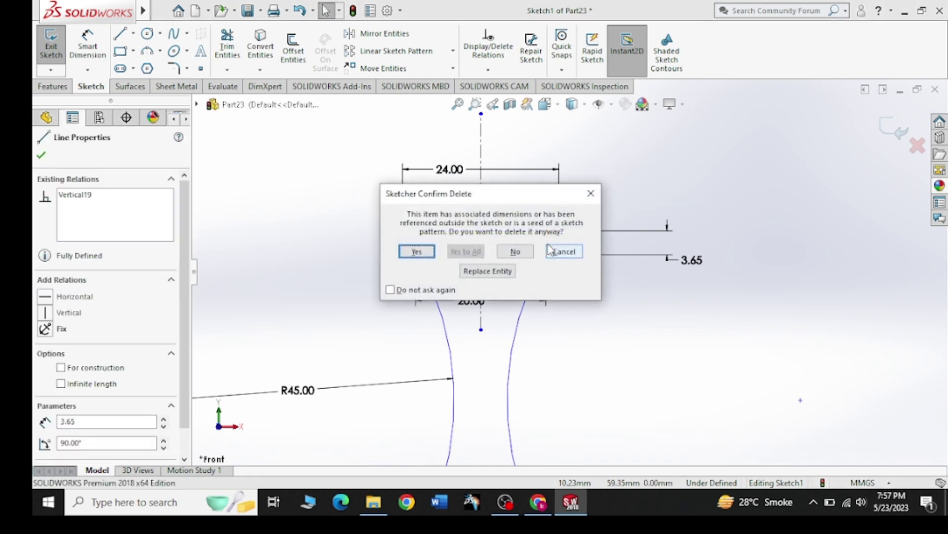
pyautogui.click(426, 257)
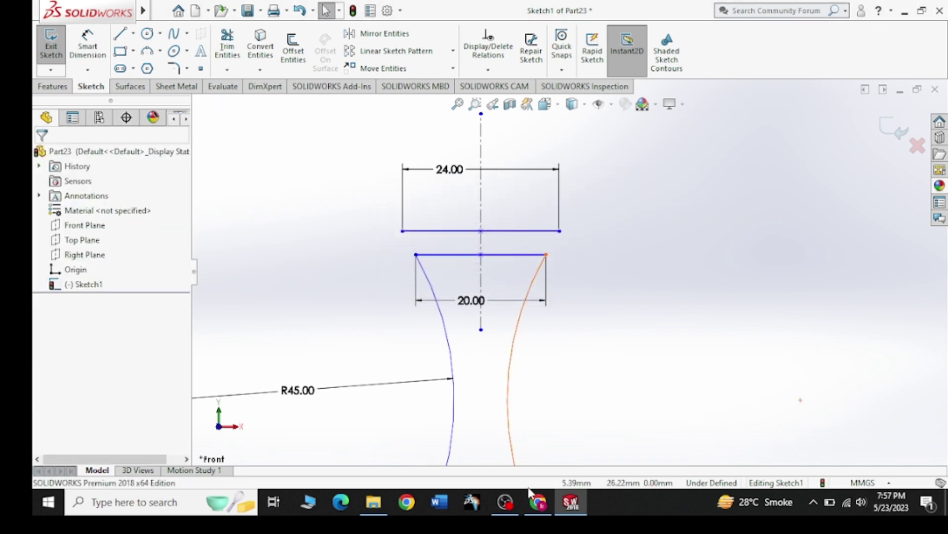
pyautogui.click(532, 503)
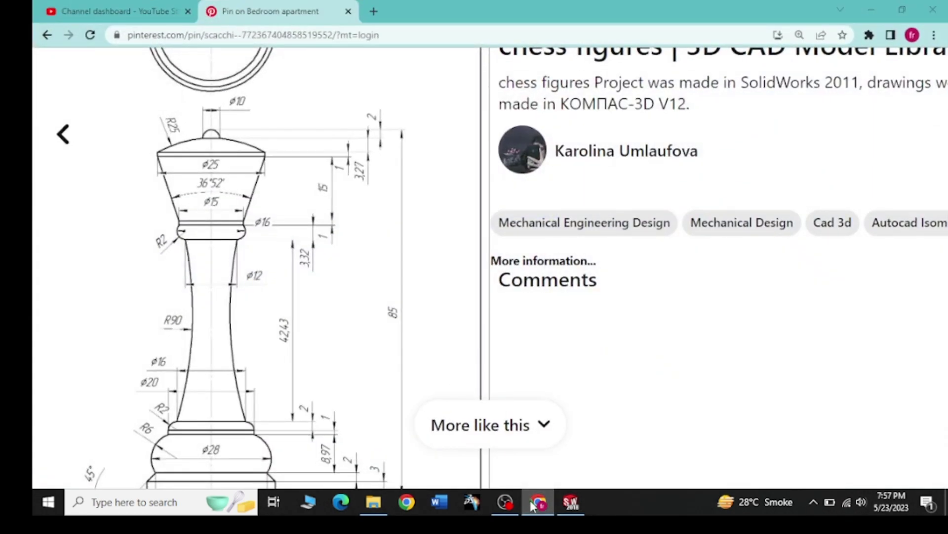
pyautogui.click(533, 504)
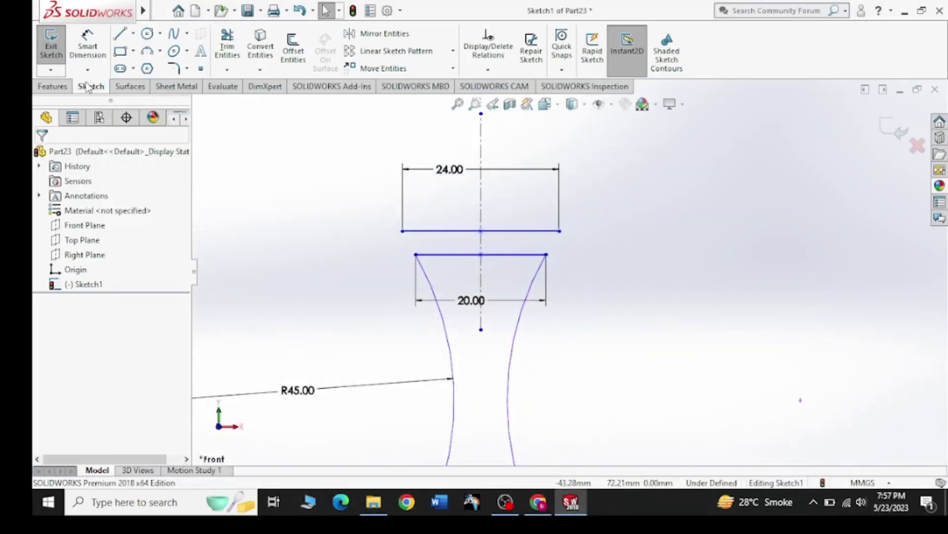
# Draw a 3-point arc joining the left ends of the 24 mm and 20 mm lines.
pyautogui.click(147, 55)
pyautogui.click(403, 231)
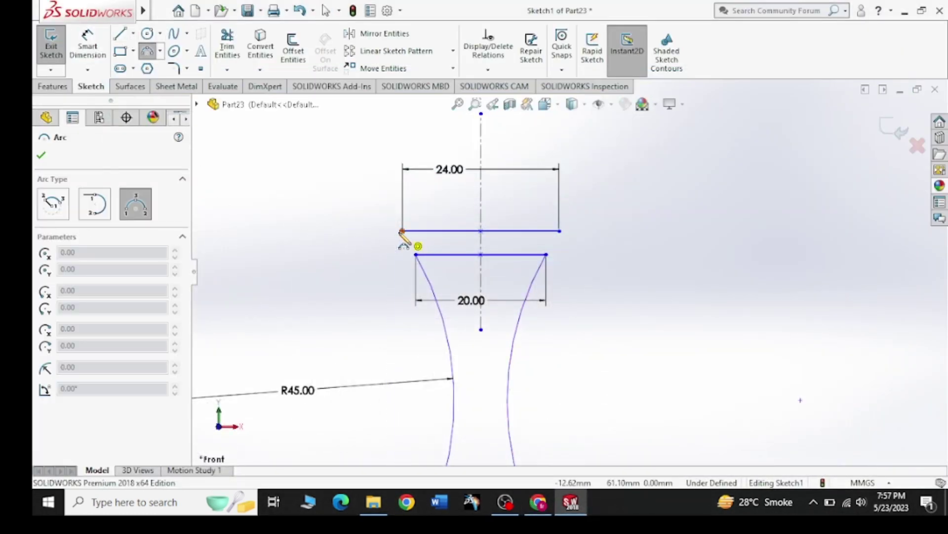
pyautogui.click(415, 255)
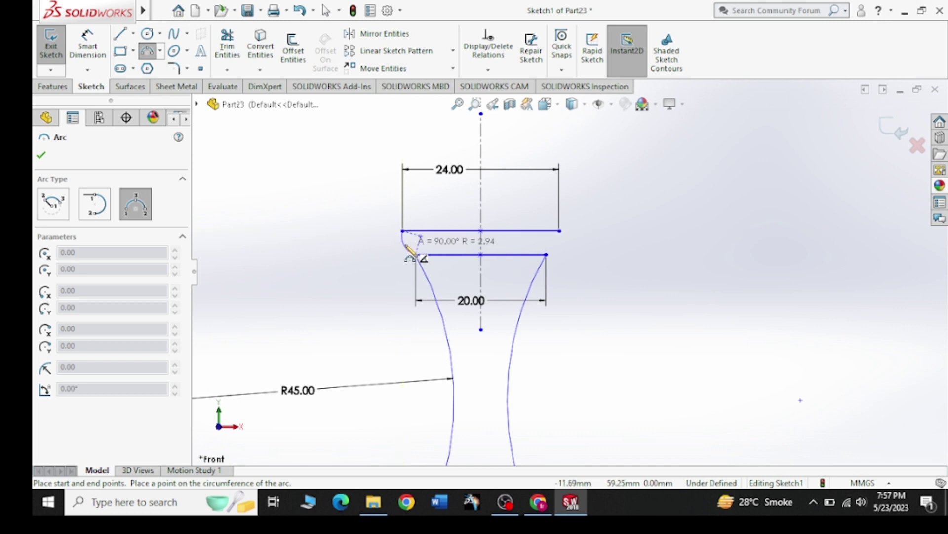
pyautogui.click(407, 247)
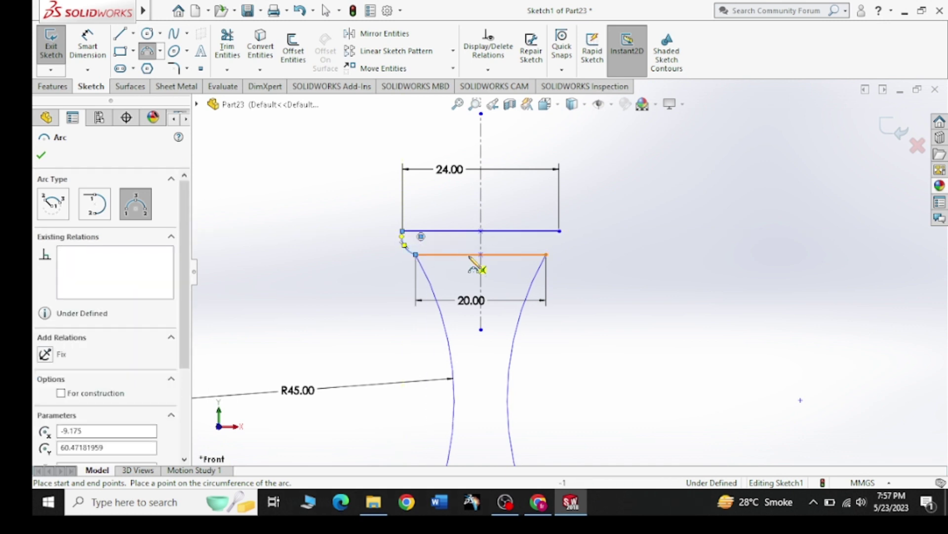
pyautogui.click(43, 156)
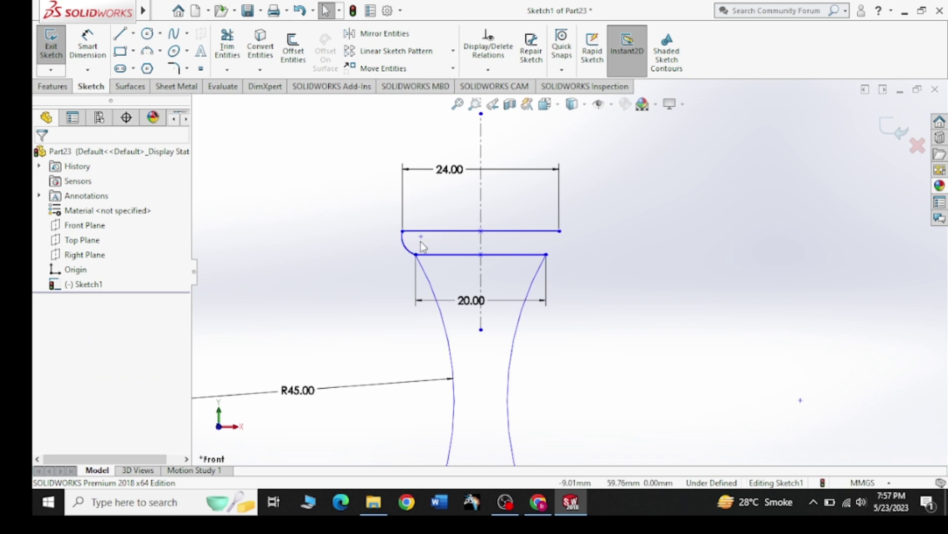
# Mirror the left arc about the vertical centerline to round the right side.
pyautogui.click(402, 245)
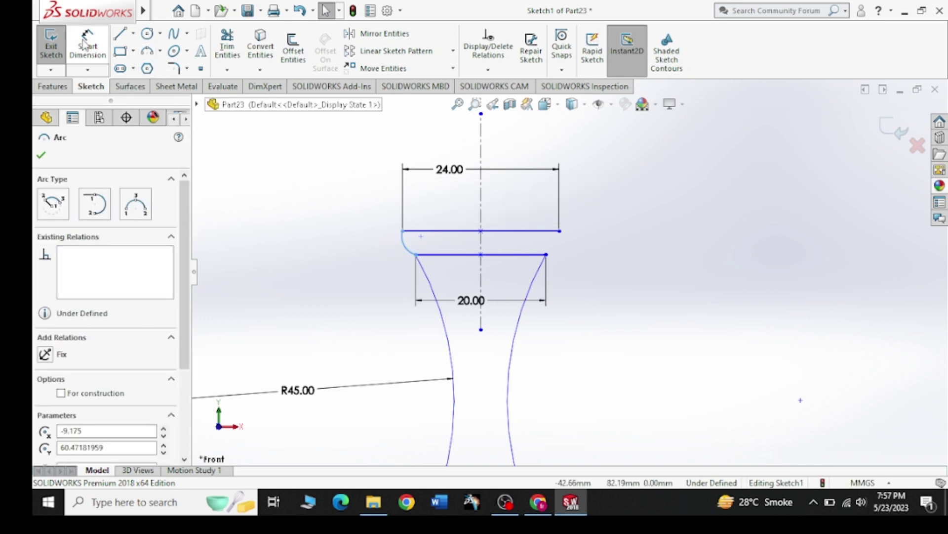
pyautogui.click(377, 33)
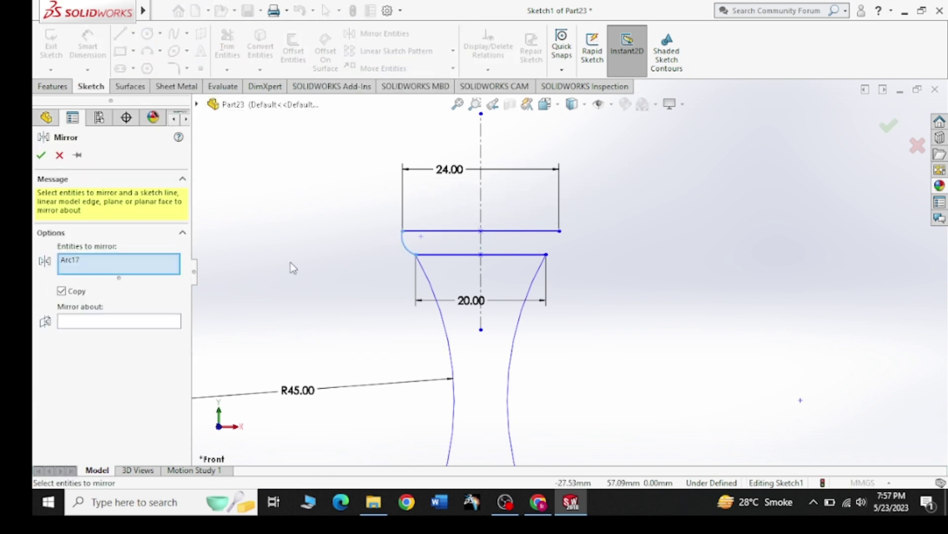
pyautogui.click(168, 320)
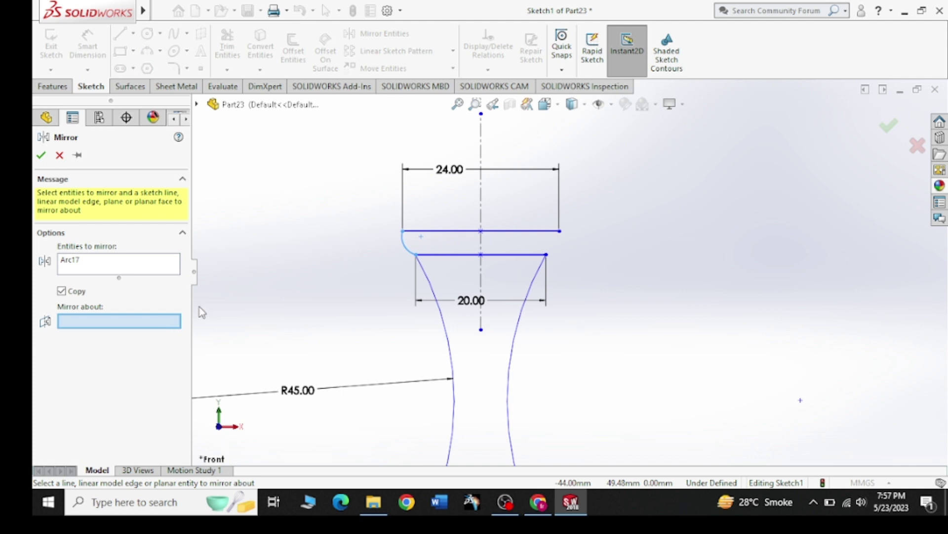
pyautogui.click(481, 196)
pyautogui.click(42, 156)
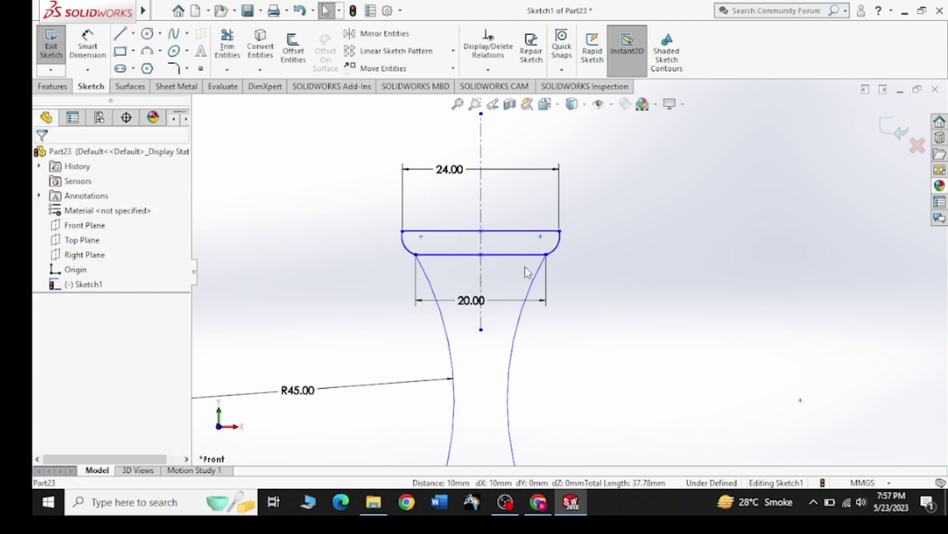
pyautogui.scroll(2, 510, 328)
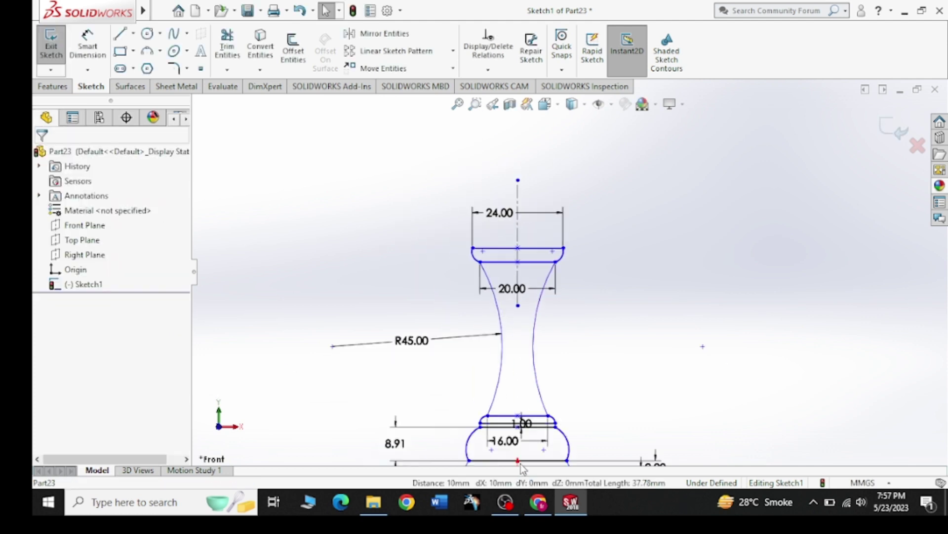
pyautogui.click(538, 501)
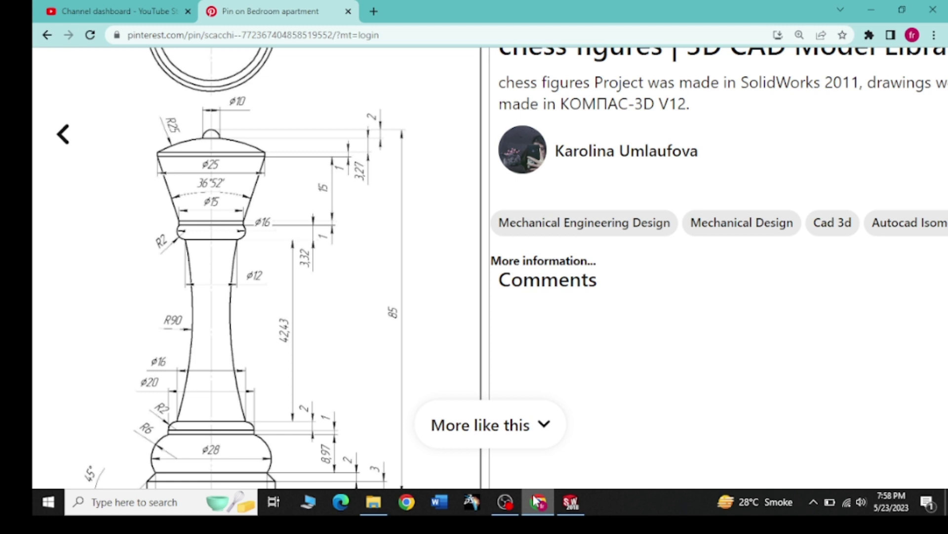
pyautogui.click(535, 500)
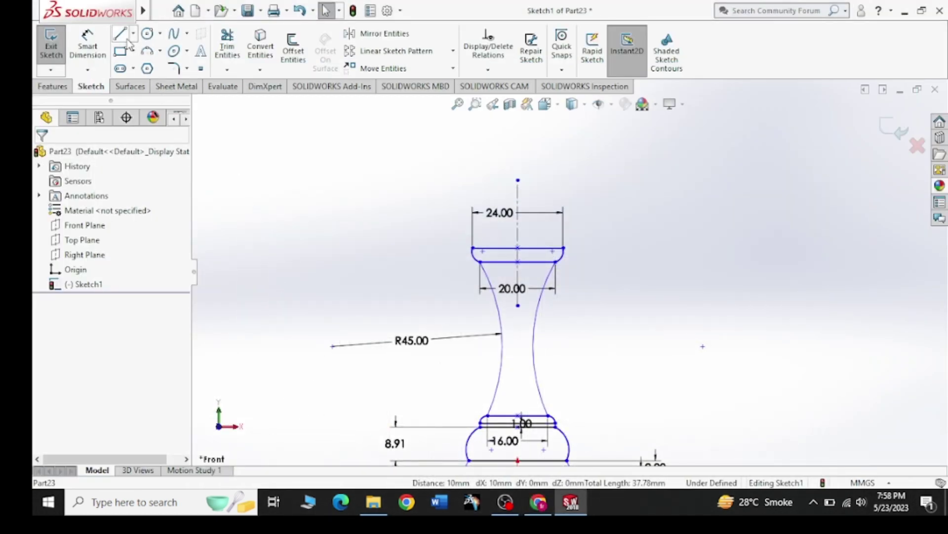
# Offset the 24 mm top line by 1 mm, then select both collar arcs.
pyautogui.click(293, 49)
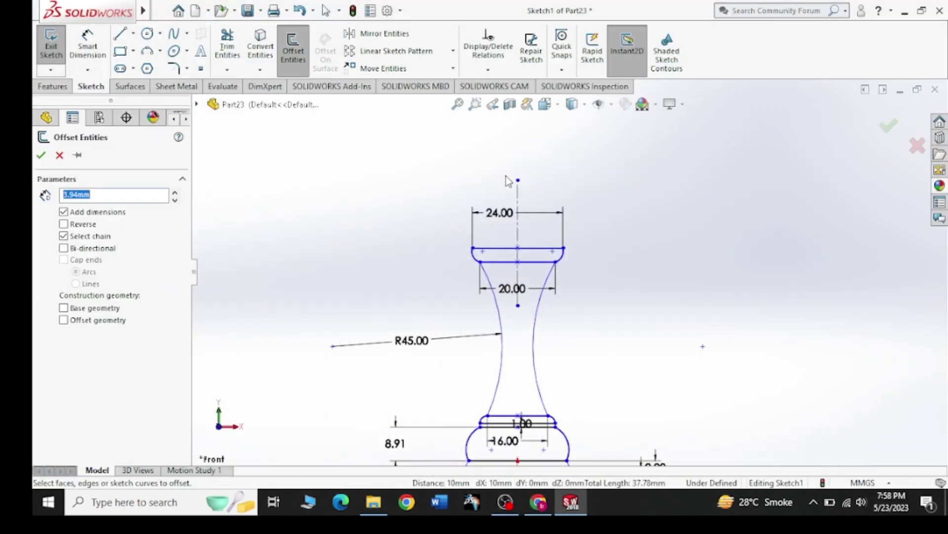
pyautogui.click(542, 249)
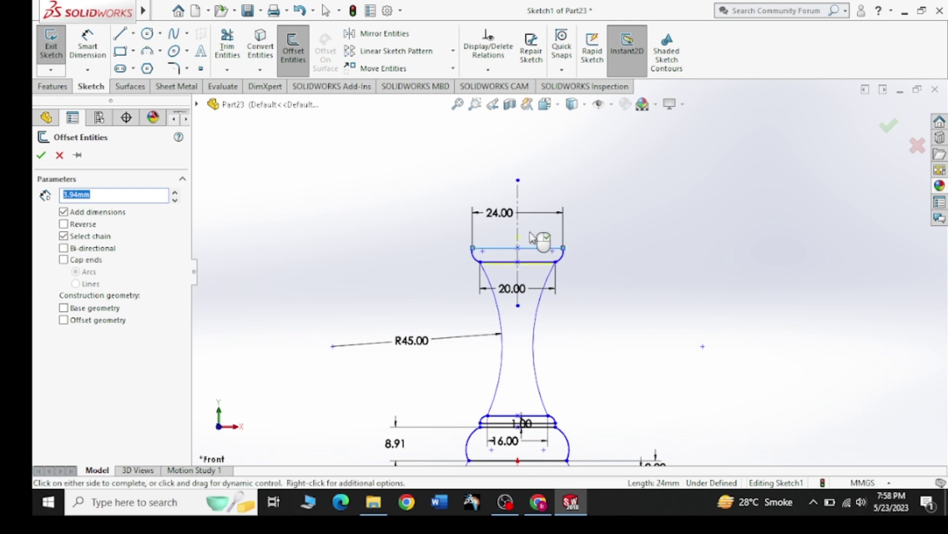
pyautogui.write('1')
pyautogui.click(523, 236)
pyautogui.scroll(-5, 524, 234)
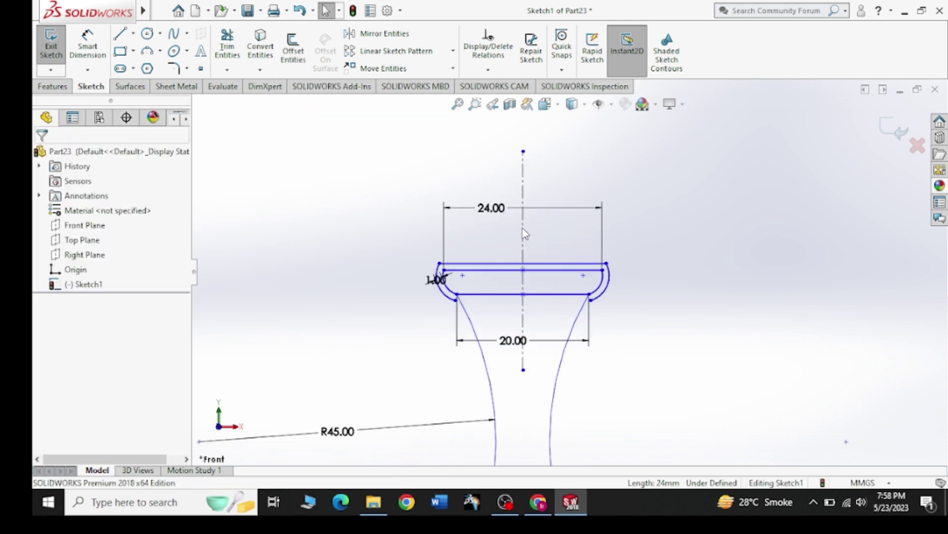
pyautogui.click(404, 294)
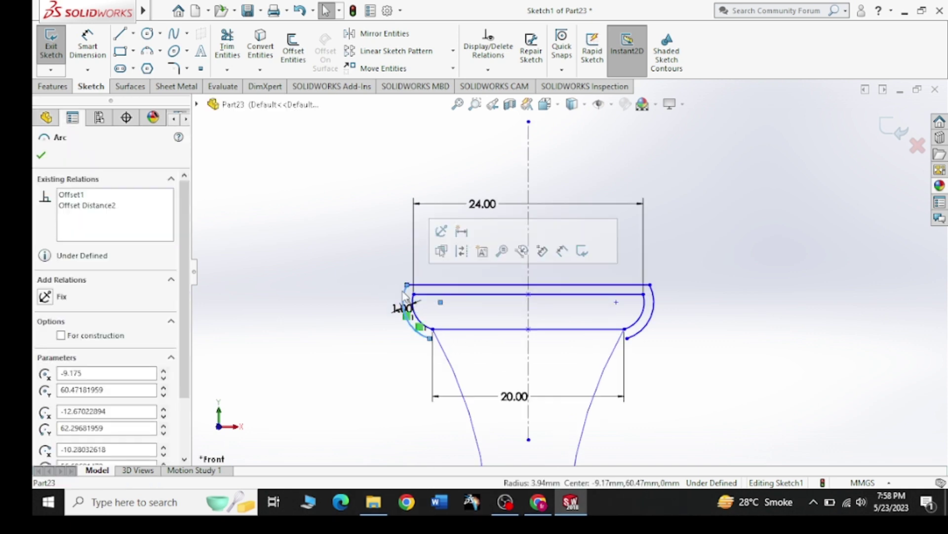
pyautogui.keyDown('ctrl'); pyautogui.click(654, 298); pyautogui.keyUp('ctrl')
pyautogui.press('Escape')
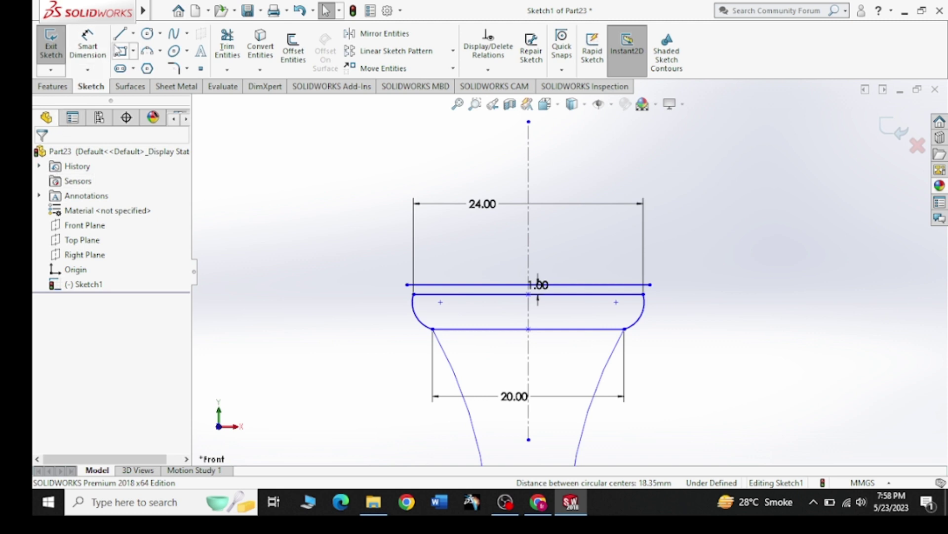
# Draw short vertical lines rising above the left and right ends of the collar.
pyautogui.click(119, 34)
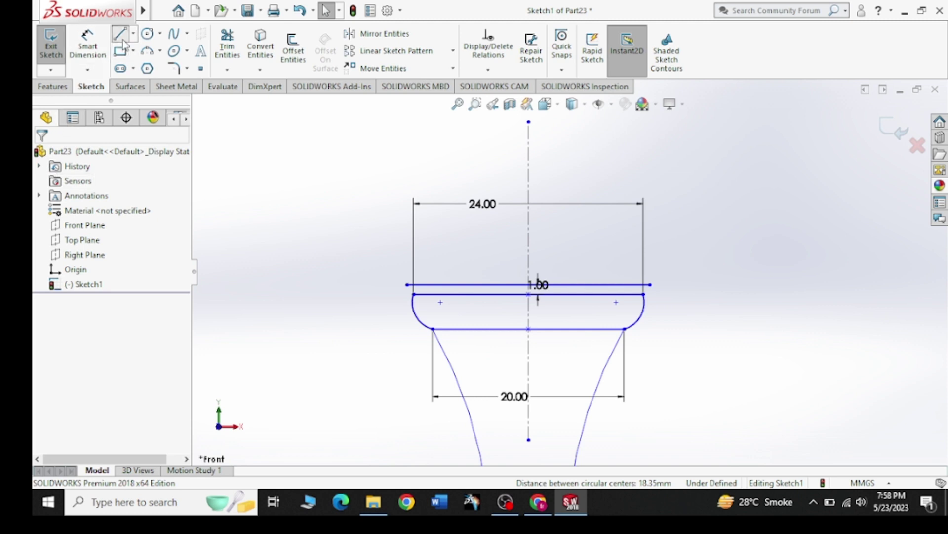
pyautogui.click(414, 294)
pyautogui.click(414, 261)
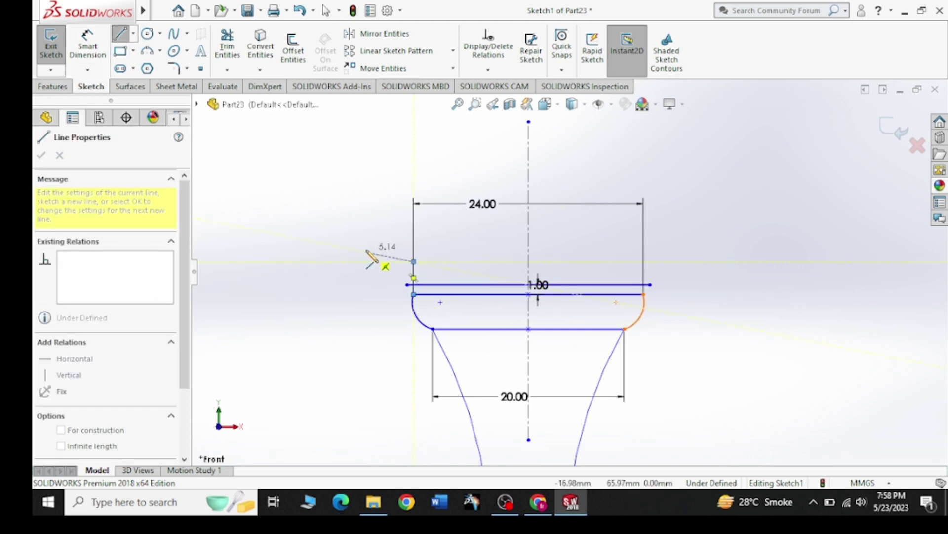
pyautogui.press('Escape')
pyautogui.click(120, 33)
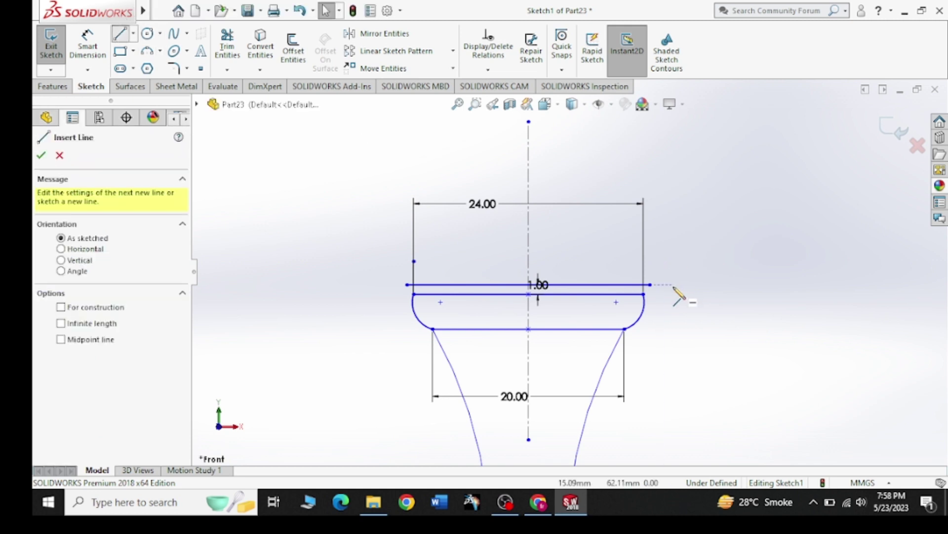
pyautogui.click(643, 294)
pyautogui.click(643, 260)
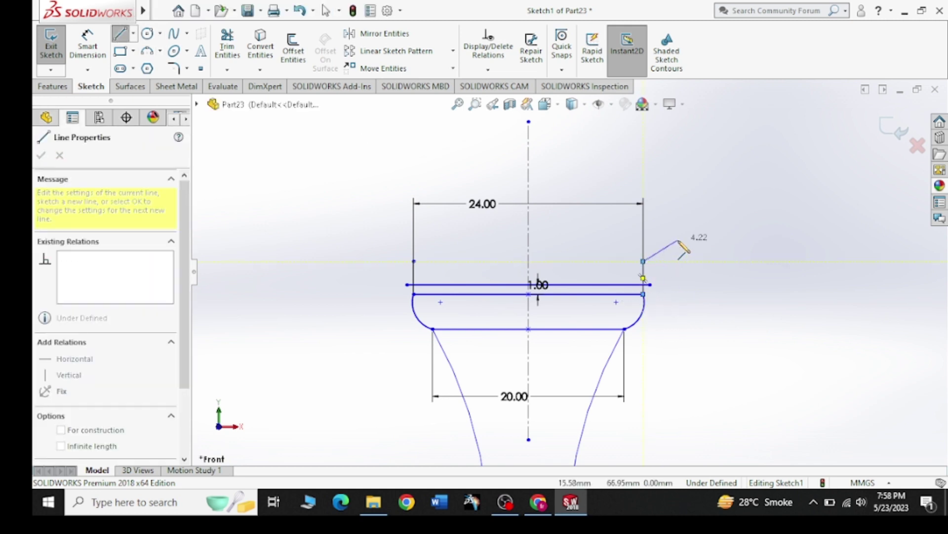
pyautogui.rightClick(678, 249)
pyautogui.click(689, 250)
pyautogui.scroll(-2, 680, 249)
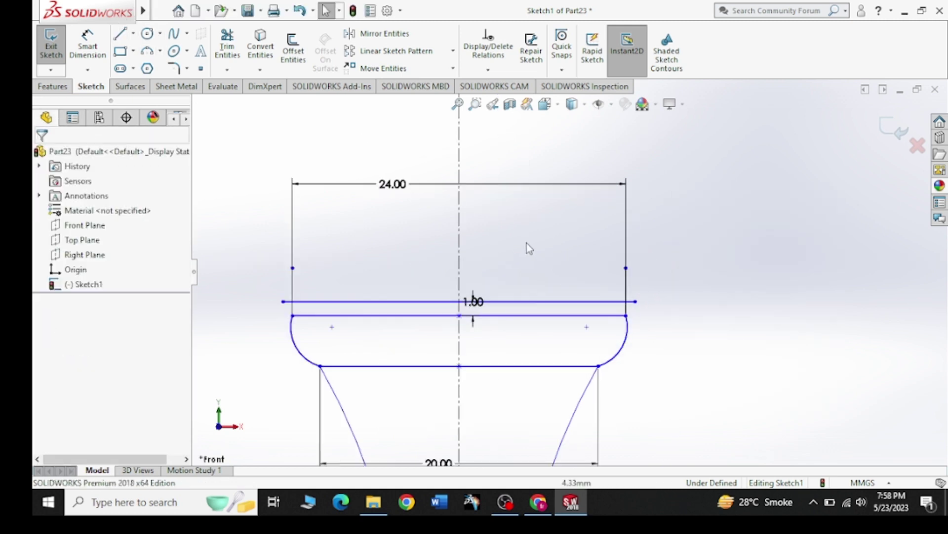
# Delete the 24.00 width dimension.
pyautogui.click(365, 202)
pyautogui.press('Delete')
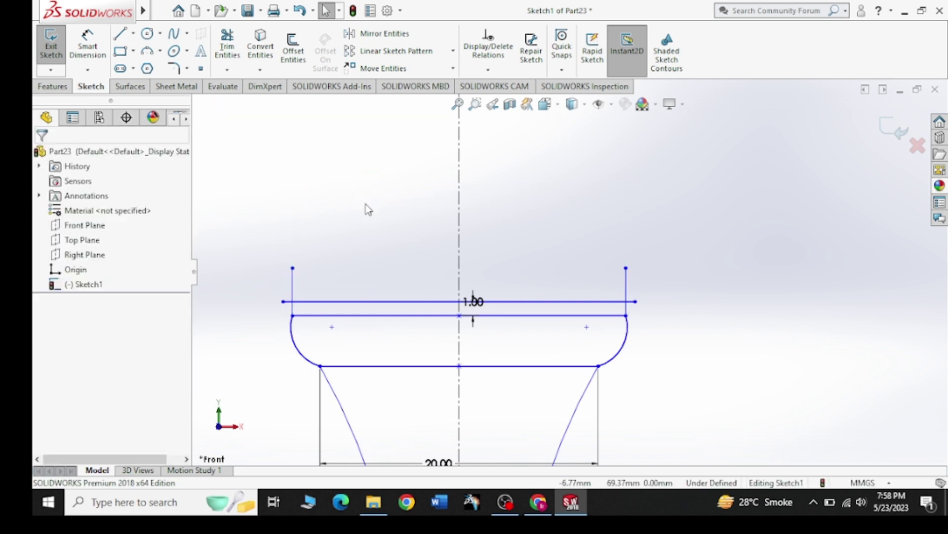
pyautogui.click(227, 47)
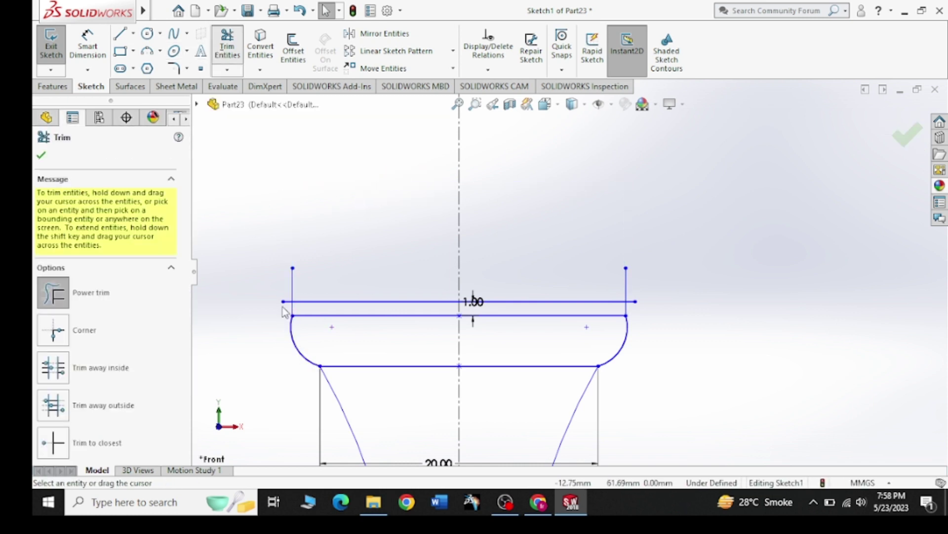
# Trim the offset line's overhang past the collar and both short vertical stubs, checking the reference drawing.
pyautogui.moveTo(289, 298); pyautogui.dragTo(288, 305)
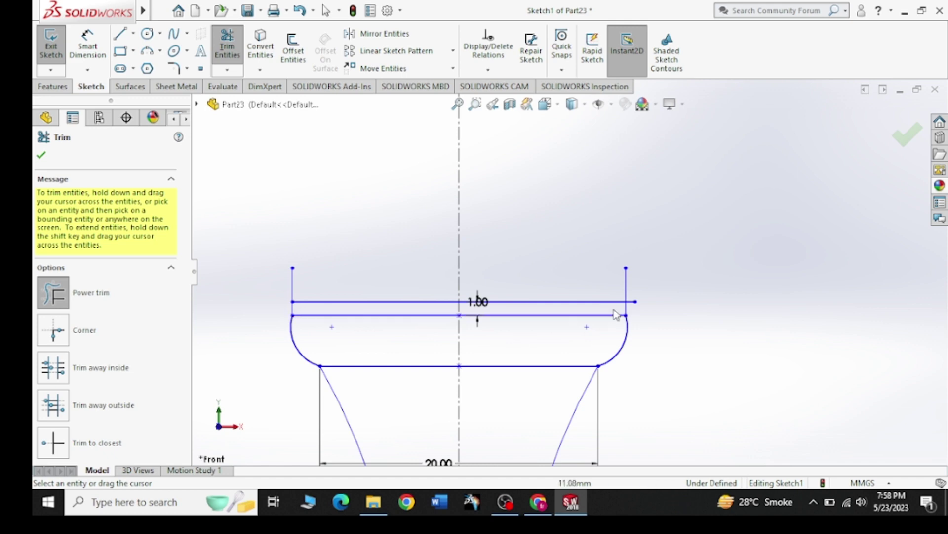
pyautogui.click(539, 502)
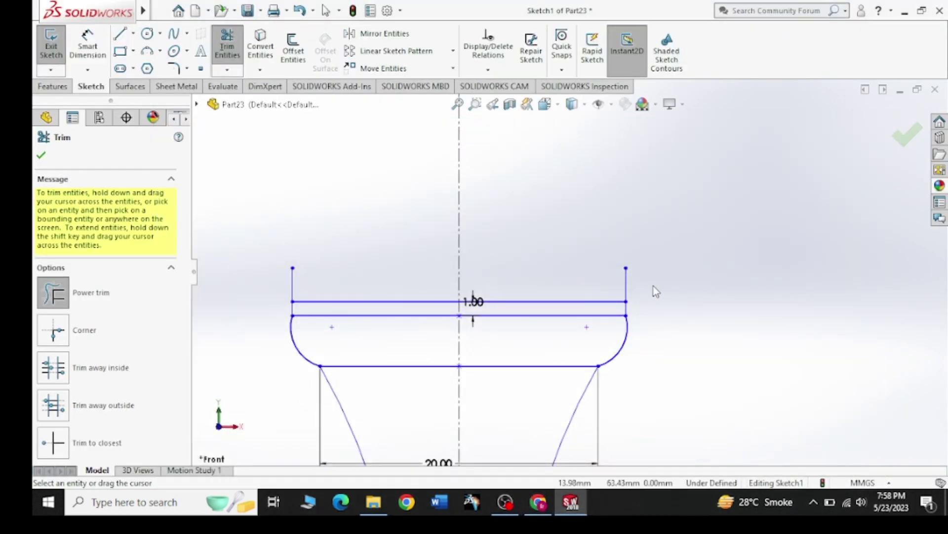
pyautogui.moveTo(654, 286); pyautogui.dragTo(284, 285)
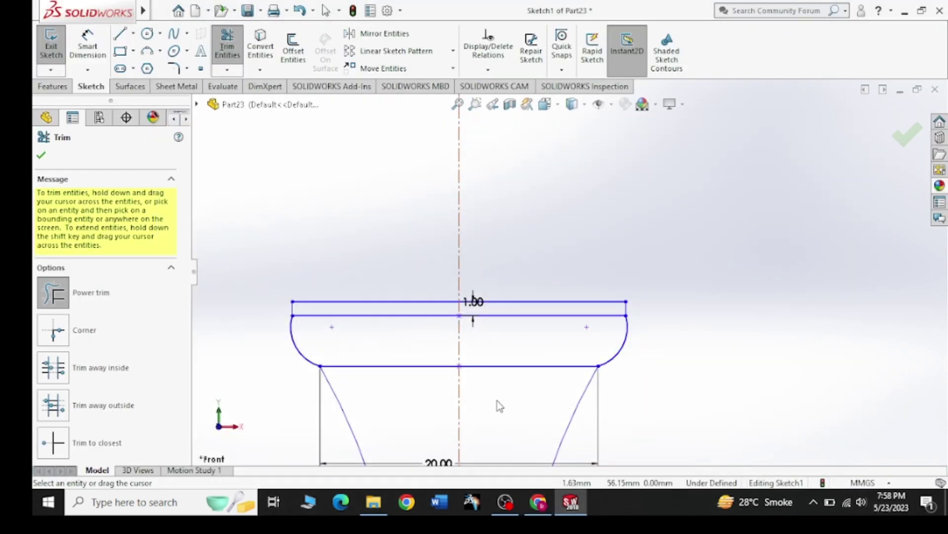
pyautogui.click(533, 502)
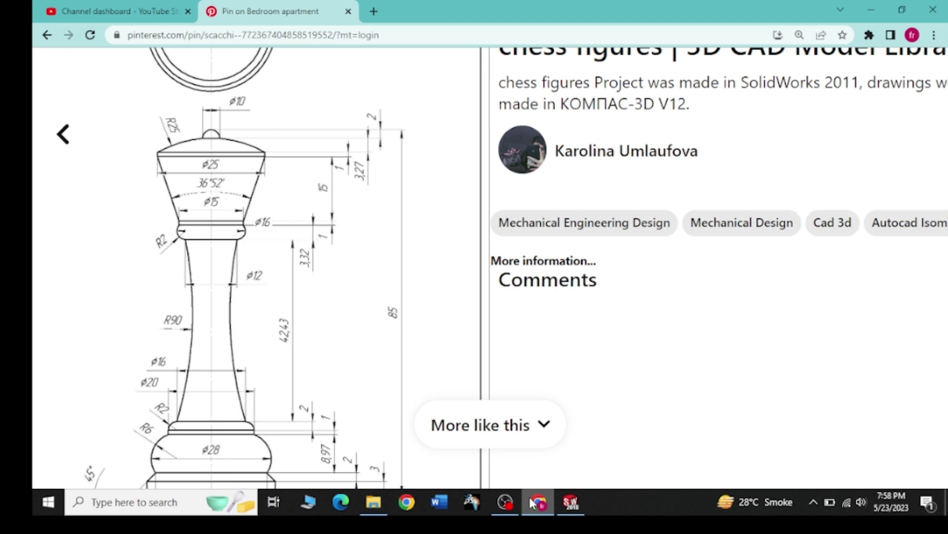
pyautogui.click(536, 502)
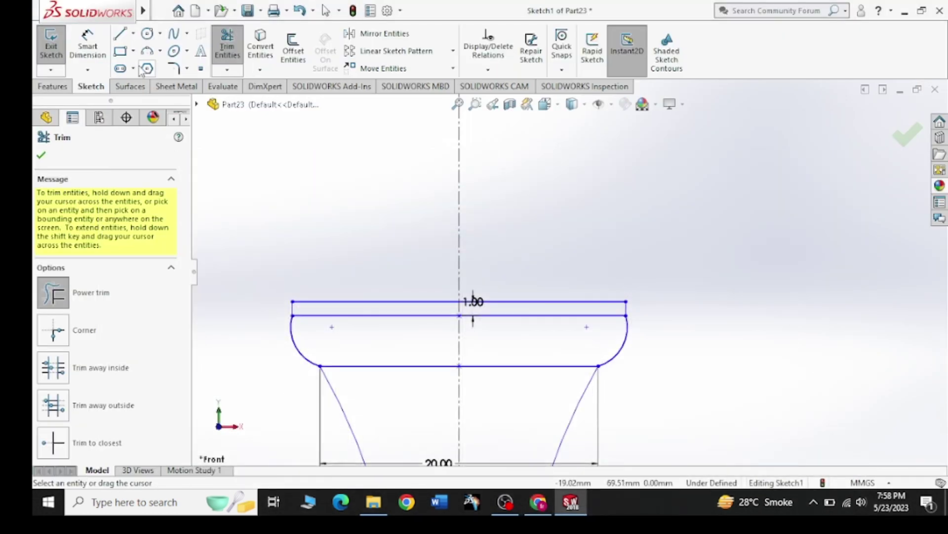
# Draw a vertical line up from the offset line's right end, dimension it 14 mm, then view the reference.
pyautogui.click(626, 302)
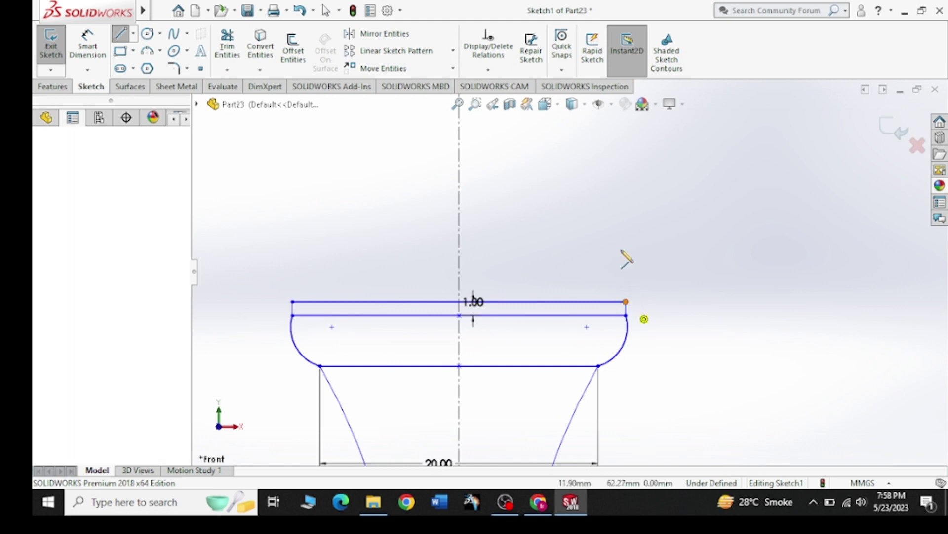
pyautogui.doubleClick(627, 130)
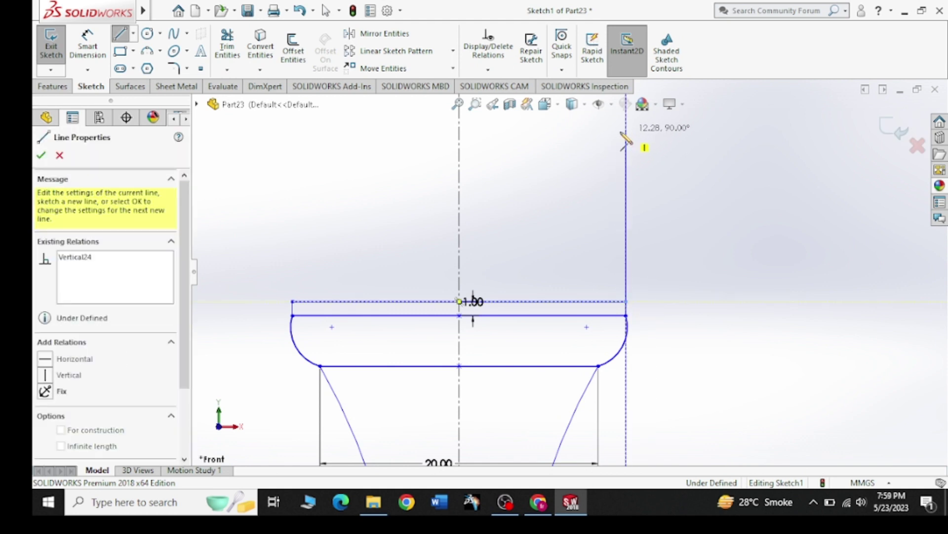
pyautogui.moveTo(626, 217); pyautogui.dragTo(626, 188, button='right')
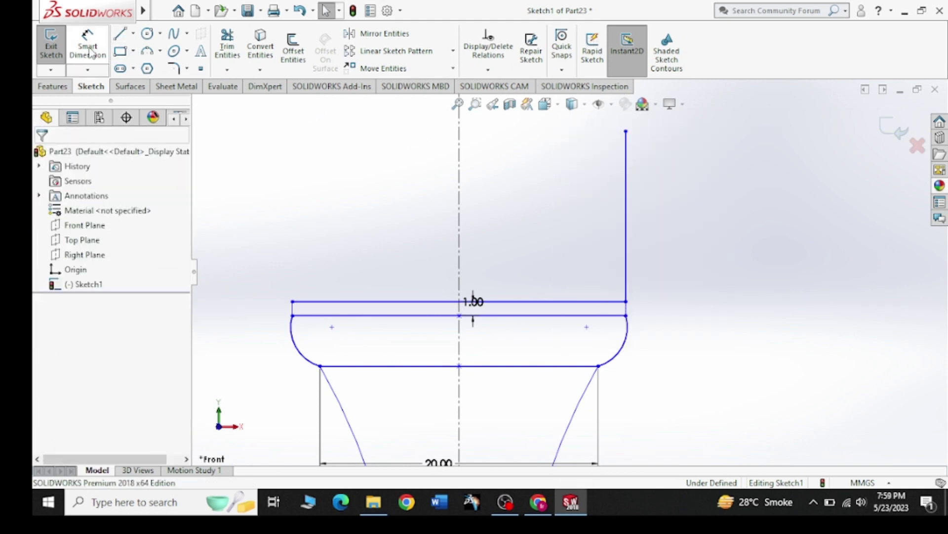
pyautogui.click(626, 234)
pyautogui.click(743, 249)
pyautogui.write('14')
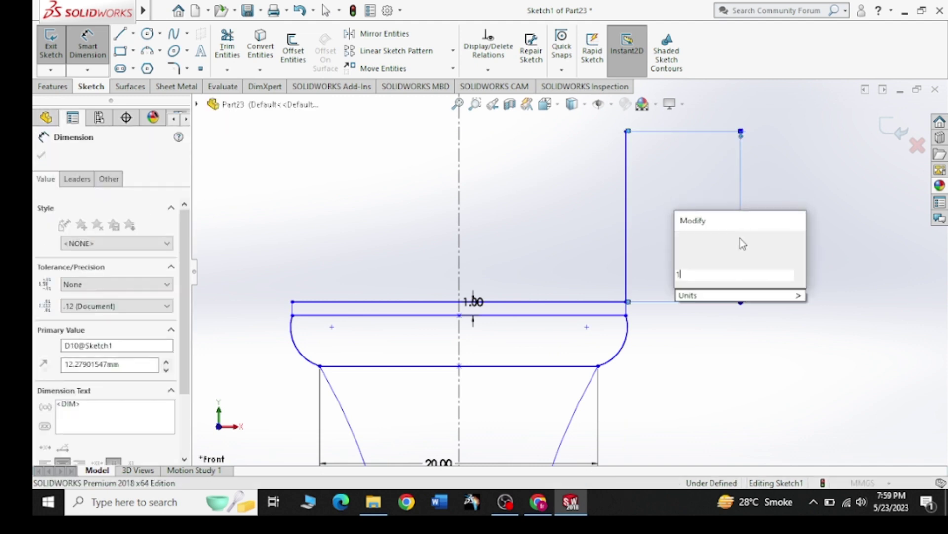
pyautogui.press('Return')
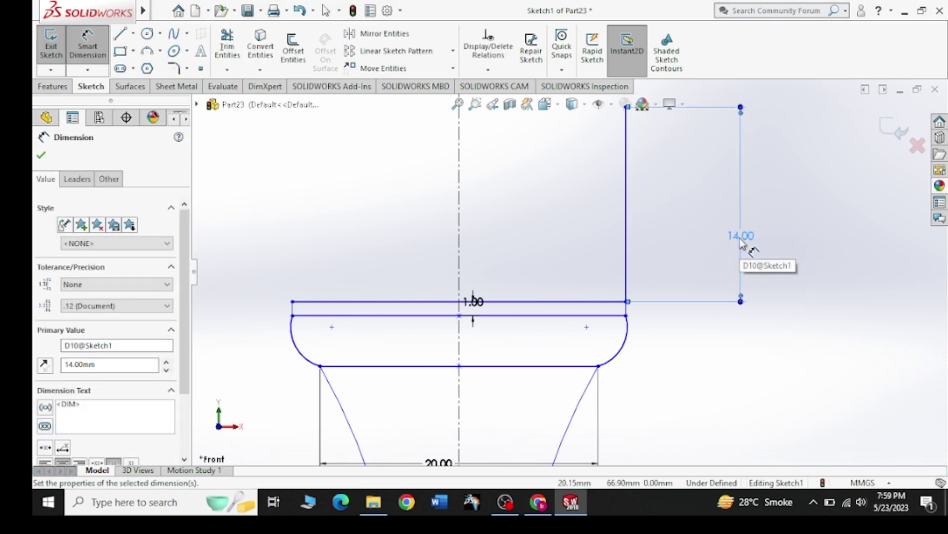
pyautogui.press('Escape')
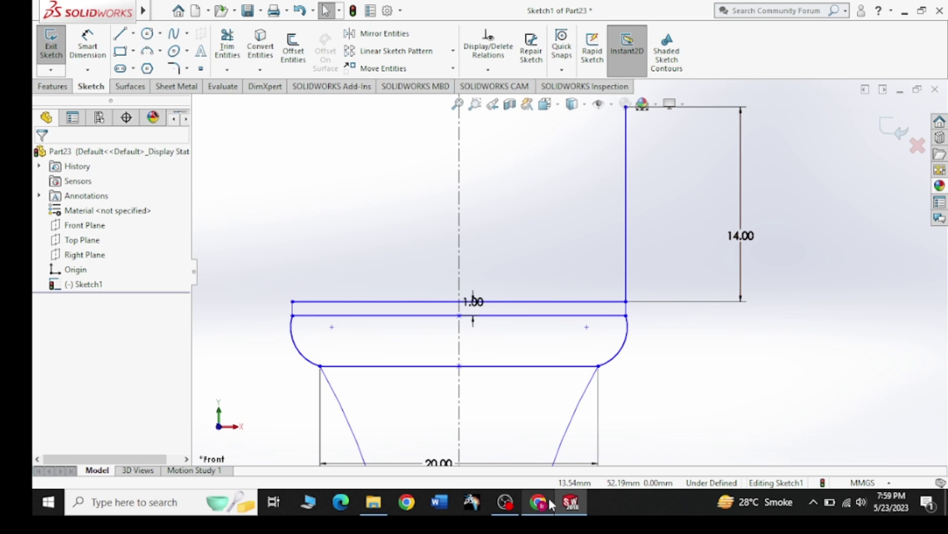
pyautogui.click(549, 500)
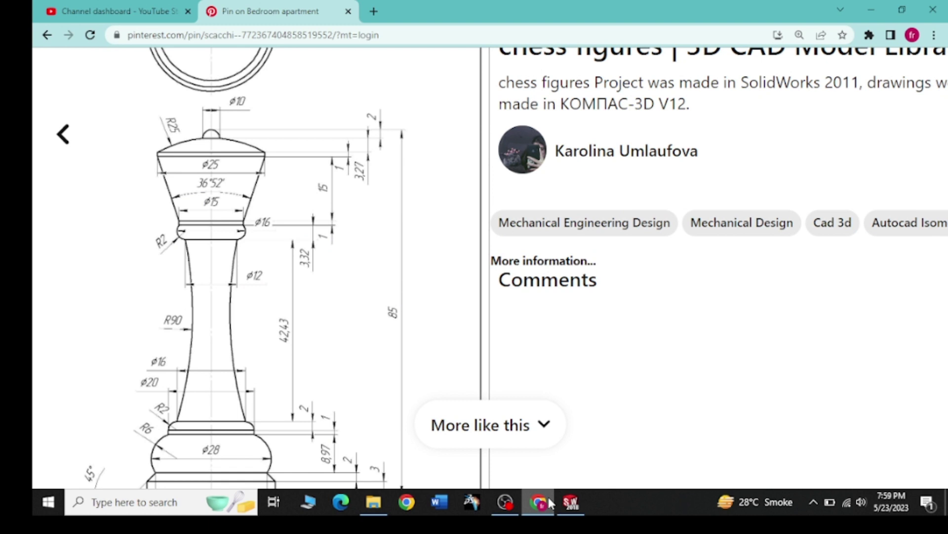
# Start a line at the offset line's left end, then abandon it and return to Select.
pyautogui.click(550, 502)
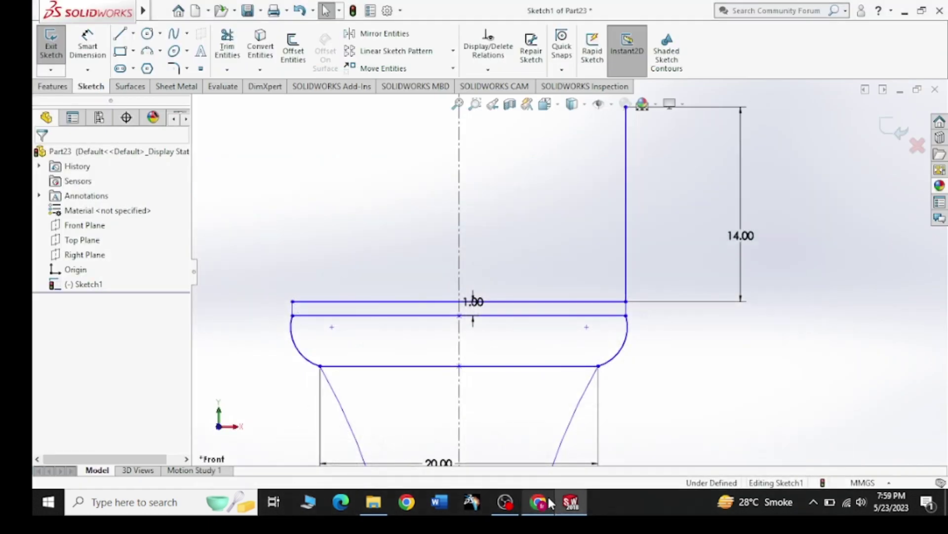
pyautogui.click(120, 34)
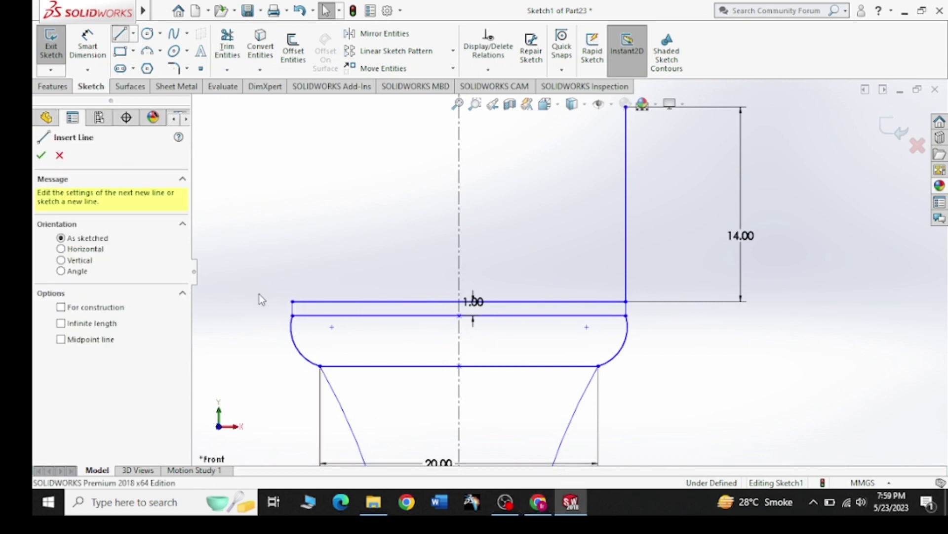
pyautogui.click(293, 301)
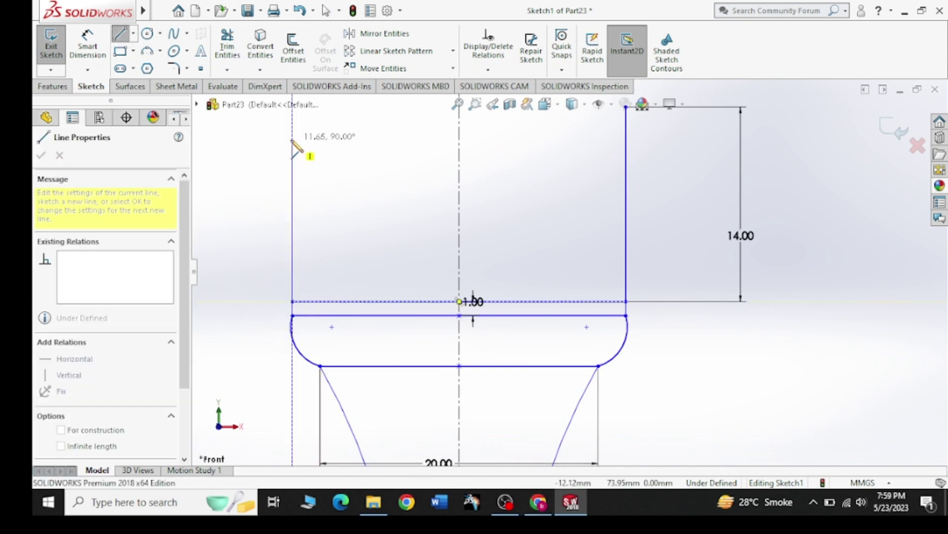
pyautogui.rightClick(315, 159)
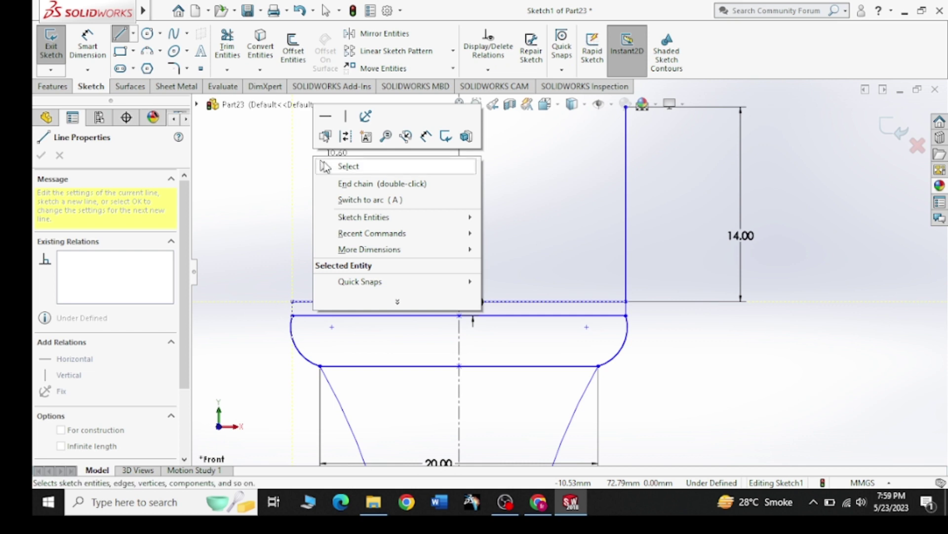
pyautogui.click(348, 166)
# Mirror the right 14 mm vertical line about the vertical centreline to form the left side.
pyautogui.click(381, 33)
pyautogui.click(626, 253)
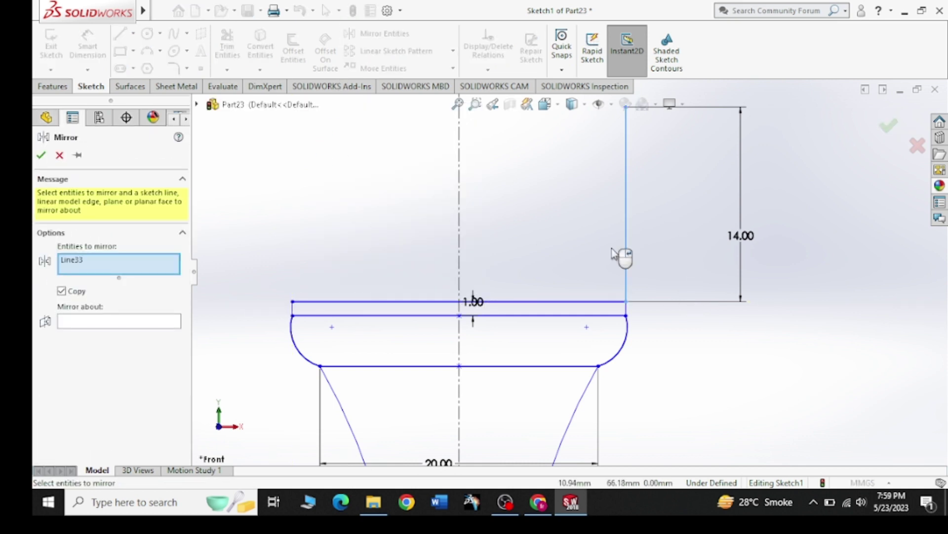
pyautogui.click(92, 326)
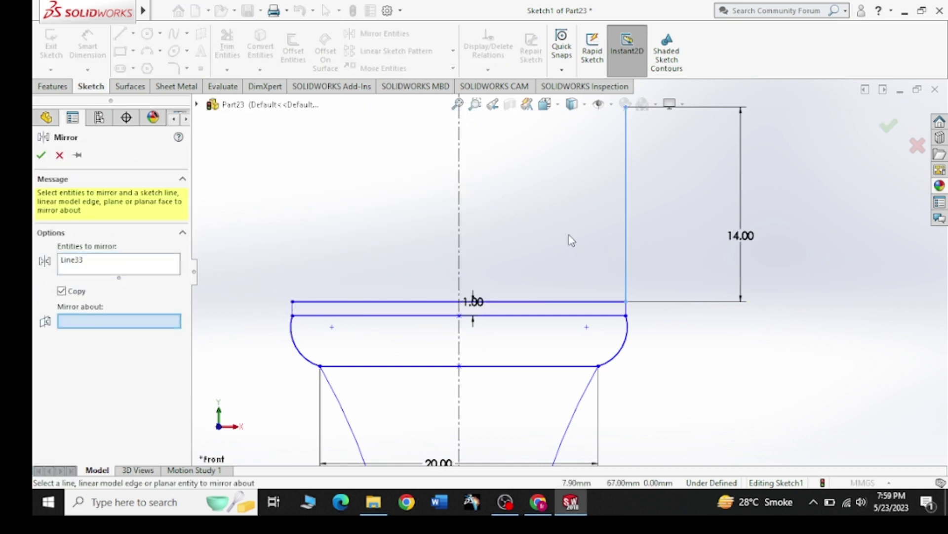
pyautogui.click(460, 242)
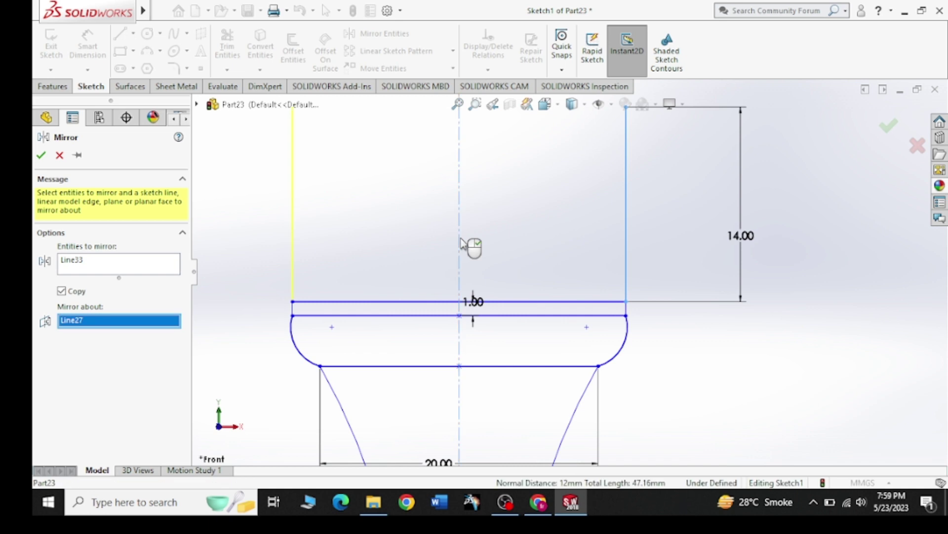
pyautogui.click(41, 155)
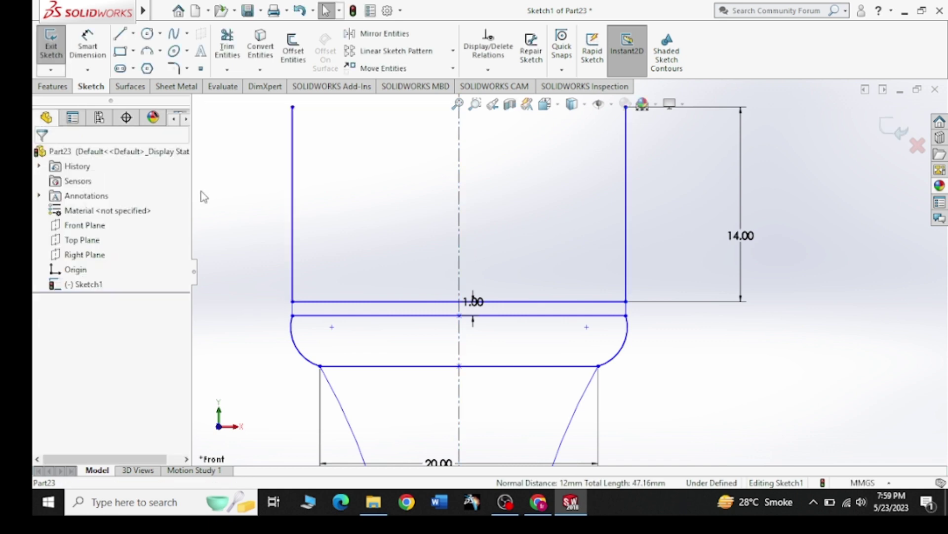
# Begin a width dimension between the two vertical sides, cancel it, and view the reference drawing.
pyautogui.click(625, 213)
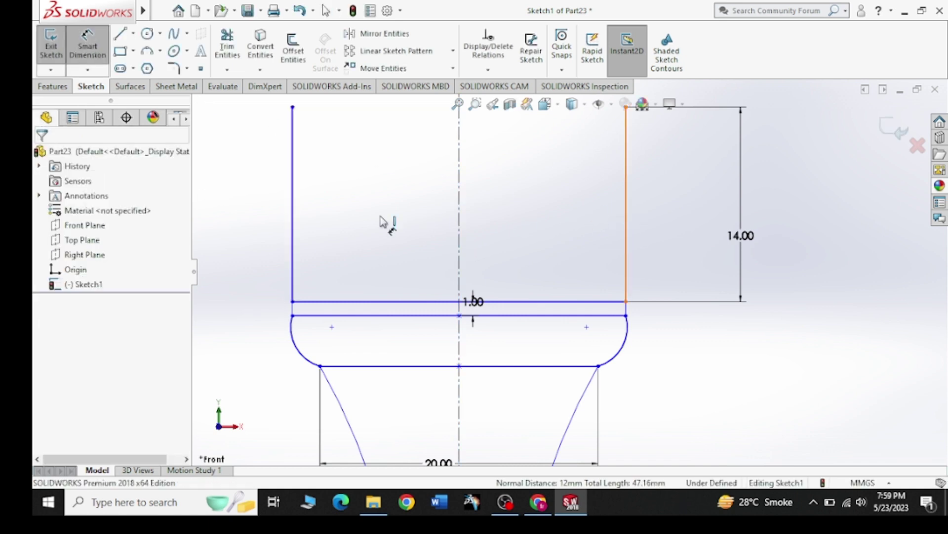
pyautogui.click(293, 213)
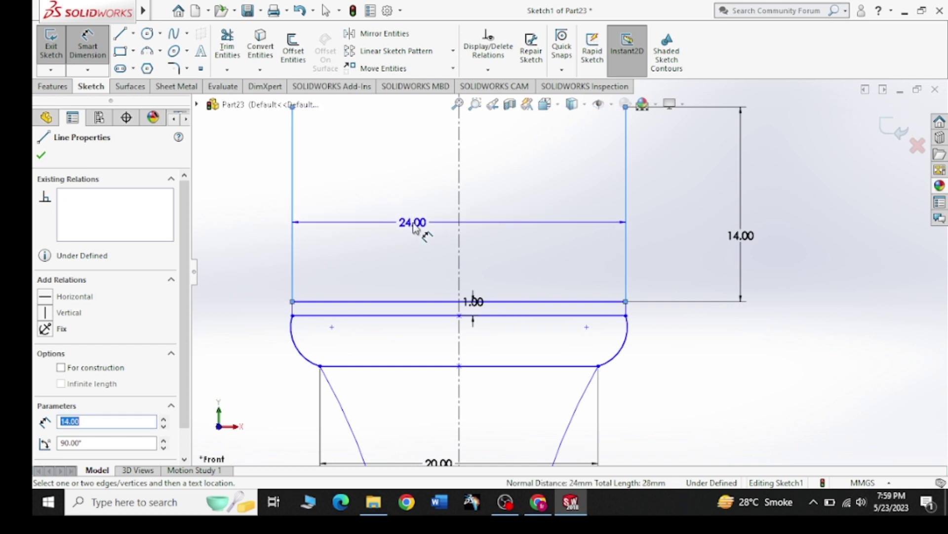
pyautogui.press('Escape')
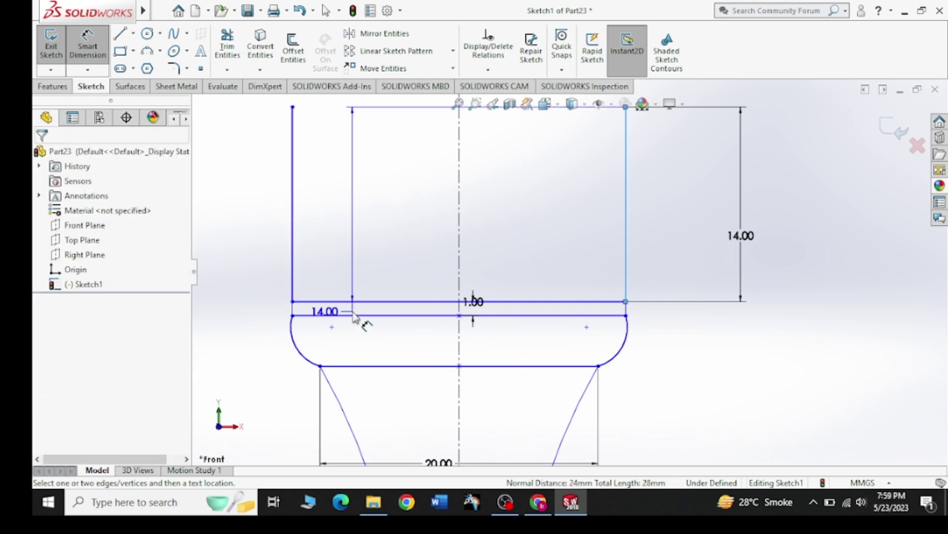
pyautogui.press('Escape')
pyautogui.click(549, 508)
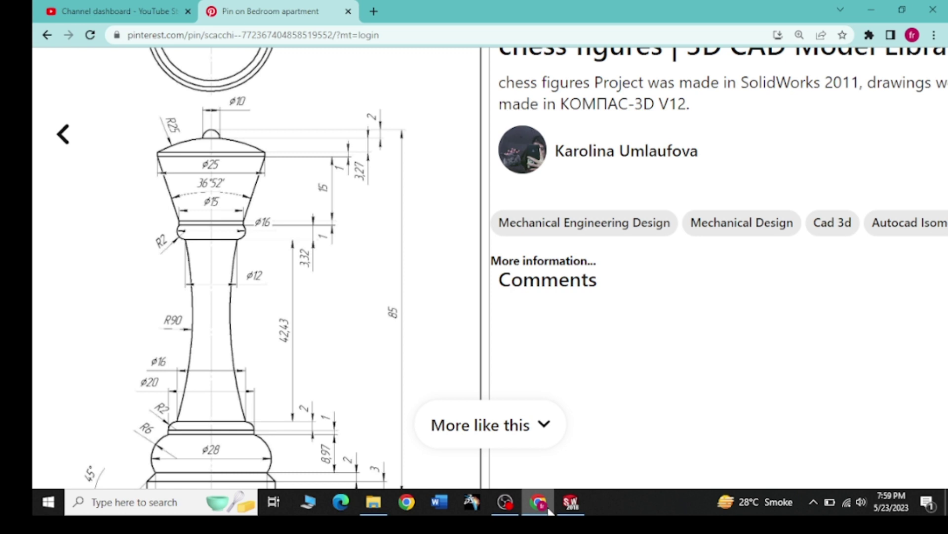
# Leave the Pinterest queen reference and return to the SolidWorks sketch.
pyautogui.click(549, 510)
pyautogui.scroll(2, 514, 321)
pyautogui.scroll(2, 511, 321)
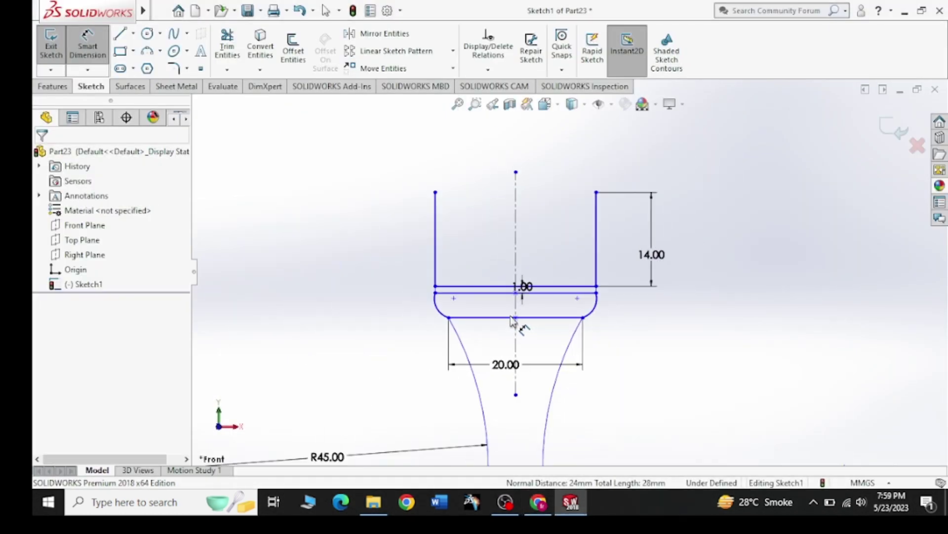
pyautogui.scroll(-1, 536, 171)
pyautogui.scroll(-2, 536, 170)
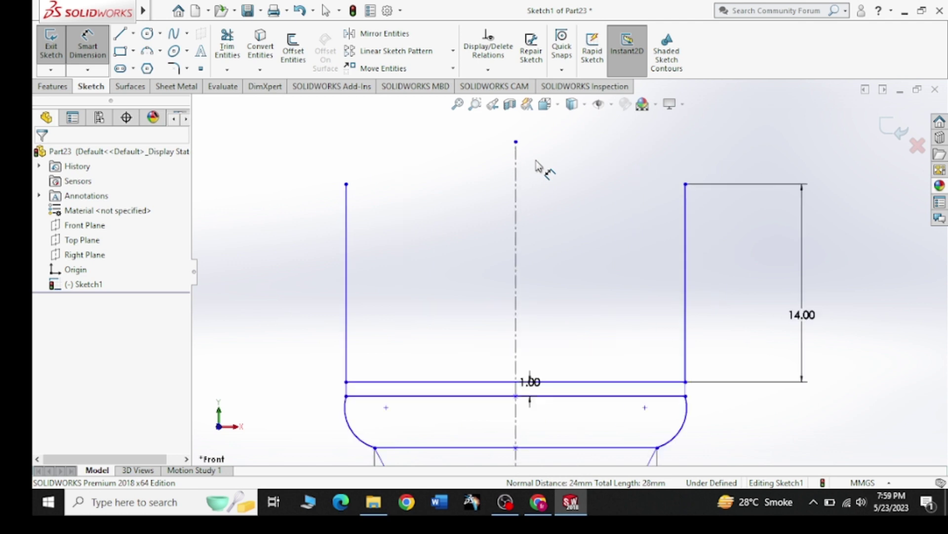
pyautogui.scroll(3, 536, 171)
pyautogui.click(132, 33)
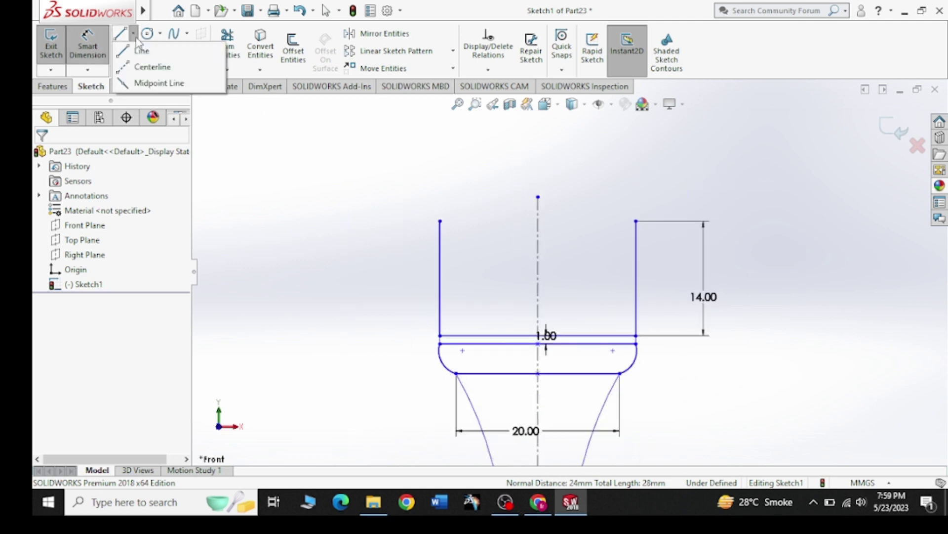
pyautogui.click(153, 83)
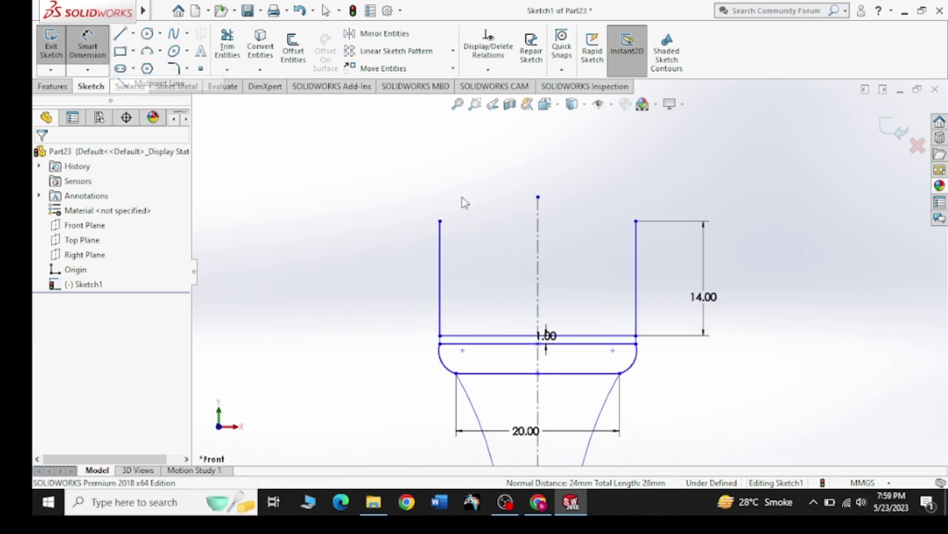
pyautogui.click(538, 221)
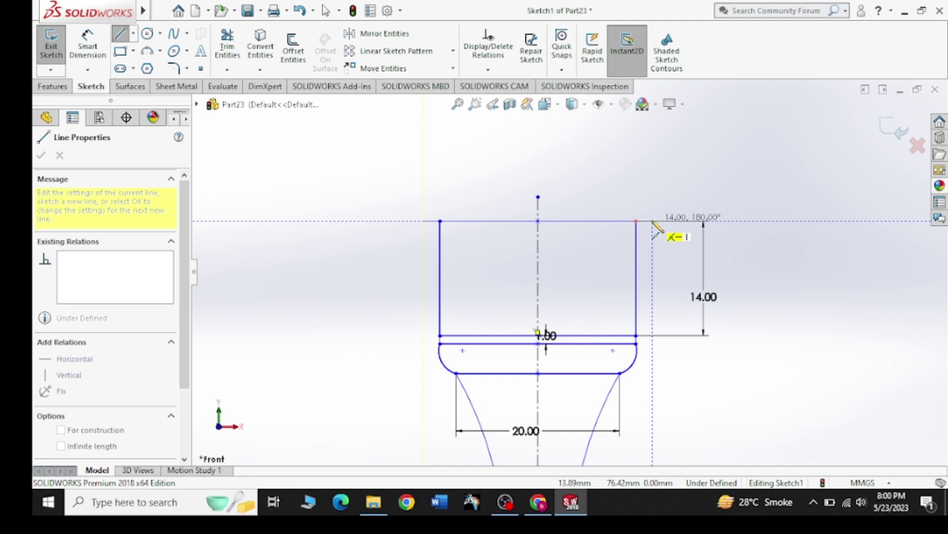
pyautogui.press('Escape')
pyautogui.click(538, 502)
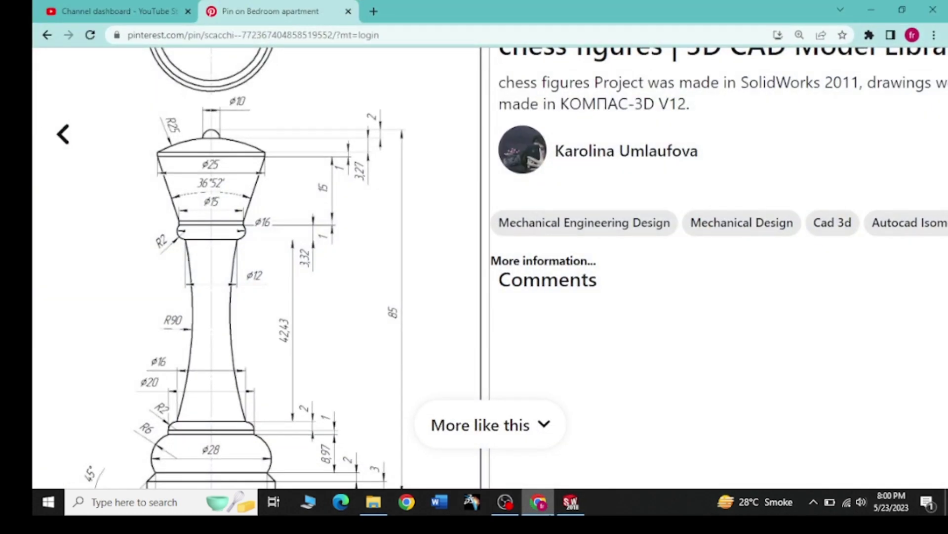
pyautogui.hotkey('alt', 'Tab')
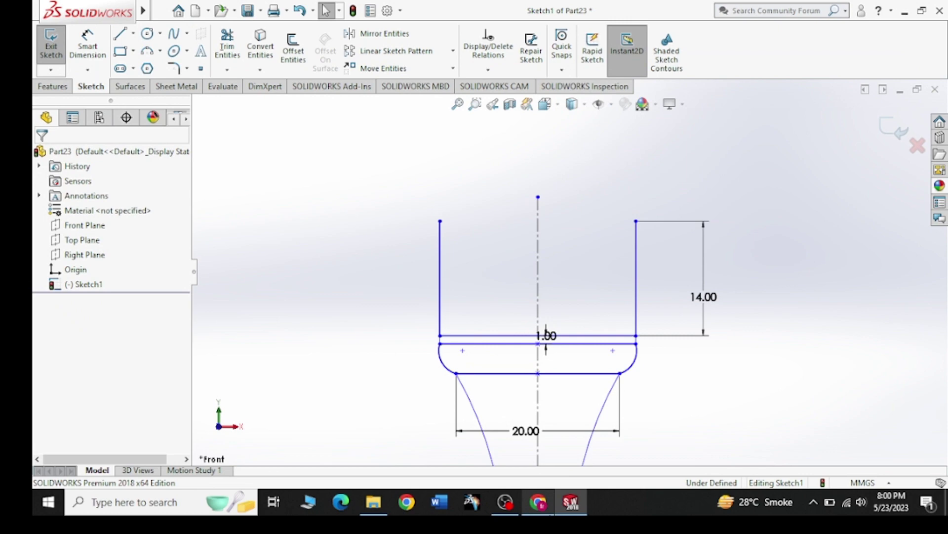
# After checking the reference, set the collar's top line length to 20 mm.
pyautogui.hotkey('alt', 'Tab')
pyautogui.hotkey('alt', 'Tab')
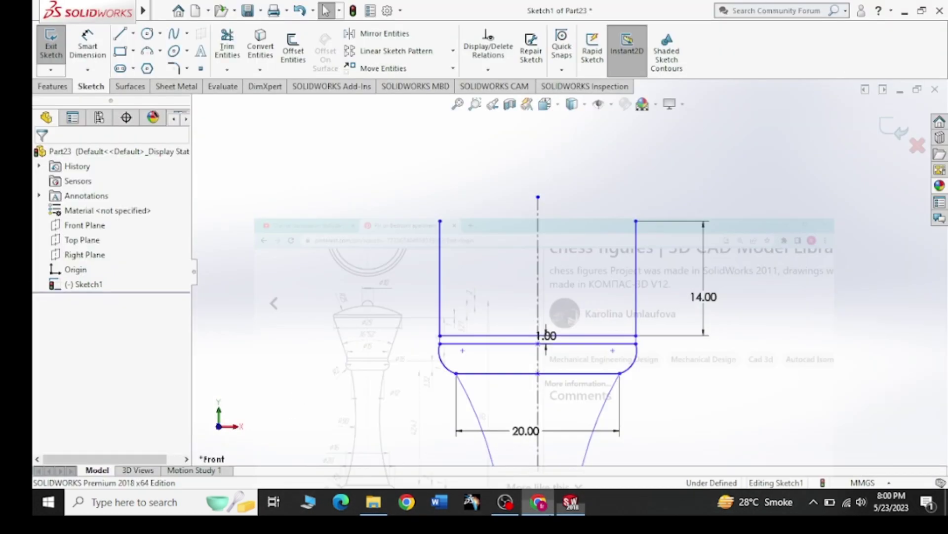
pyautogui.click(529, 349)
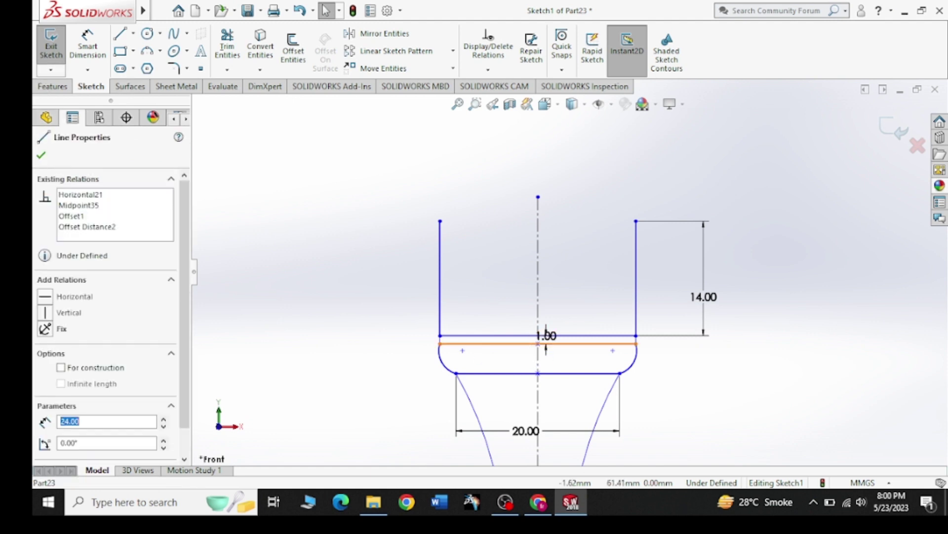
pyautogui.doubleClick(129, 430)
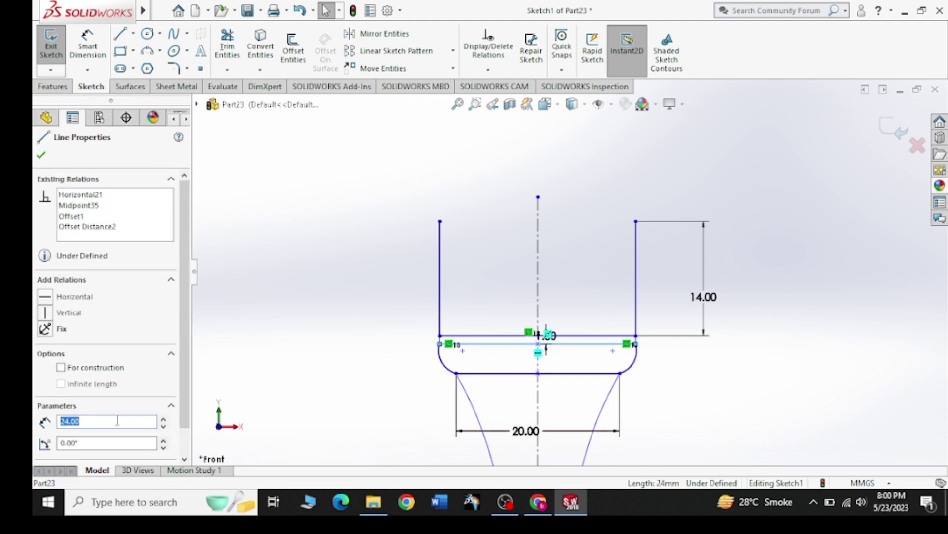
pyautogui.write('20')
pyautogui.press('Return')
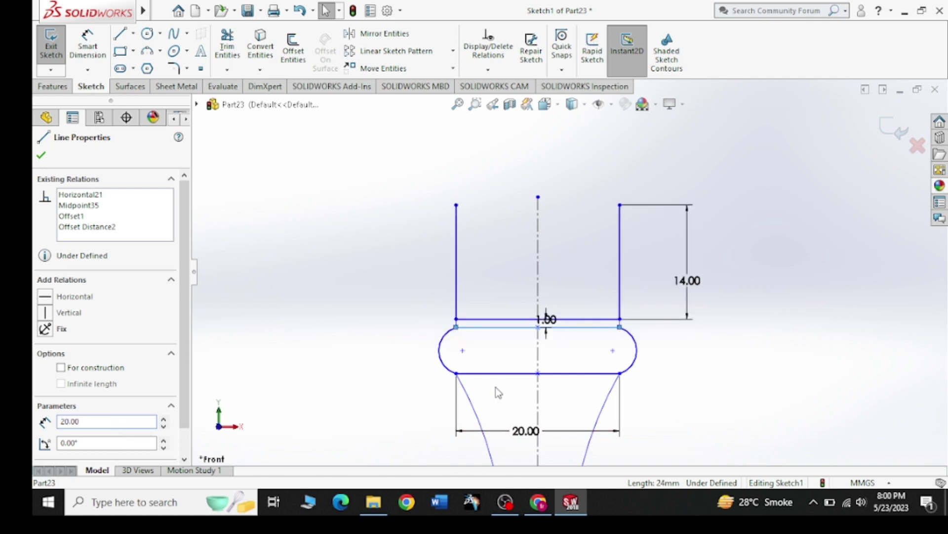
# Set the collar's bottom line to 18 mm, then to 16 mm, comparing with the reference.
pyautogui.click(506, 383)
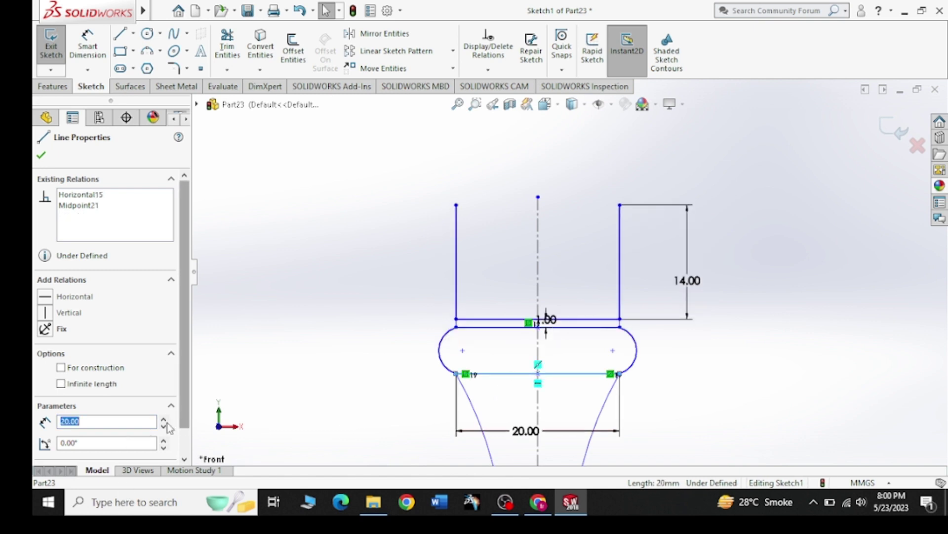
pyautogui.write('18')
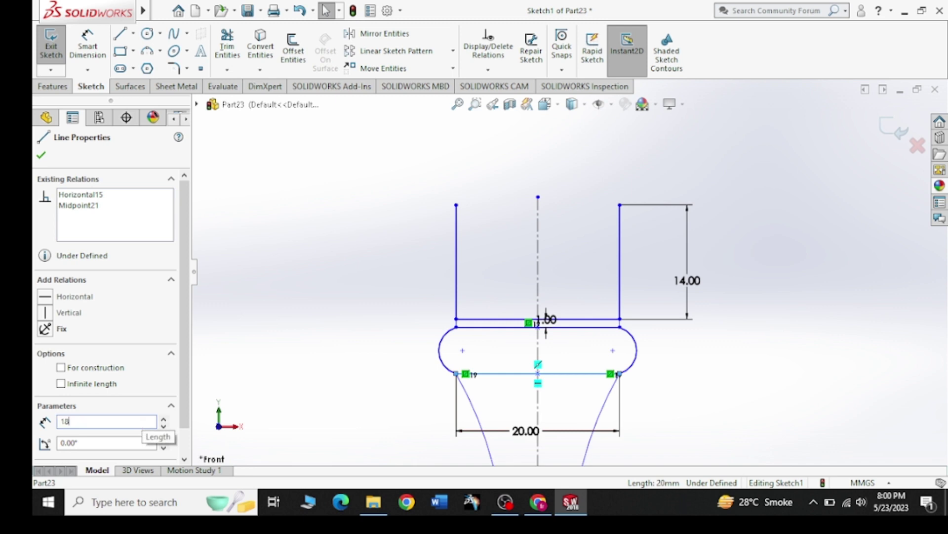
pyautogui.press('Return')
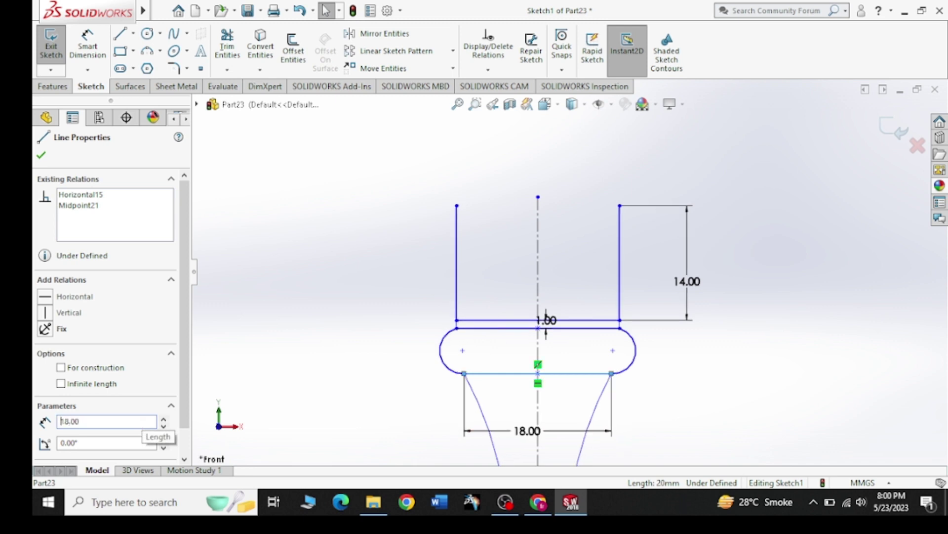
pyautogui.scroll(2, 569, 312)
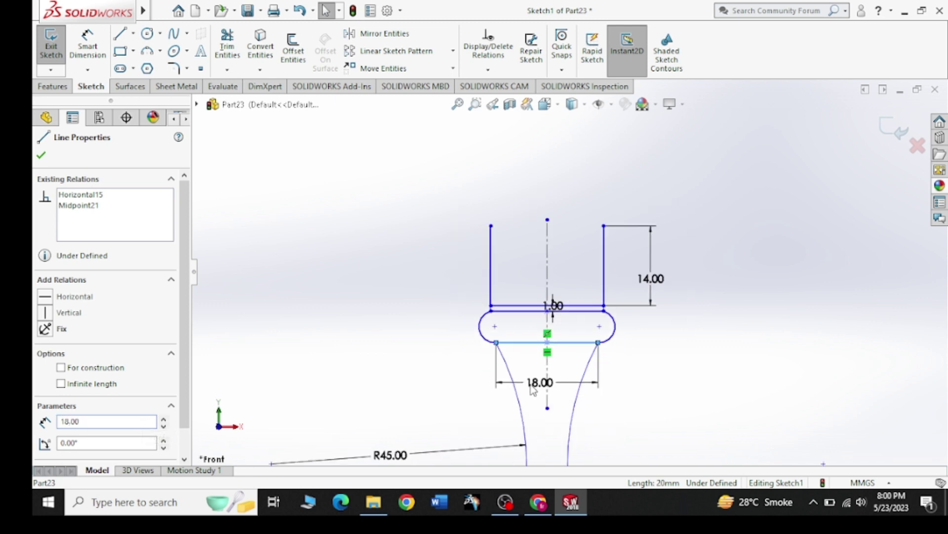
pyautogui.scroll(3, 569, 312)
pyautogui.scroll(-2, 570, 312)
pyautogui.scroll(-1, 555, 186)
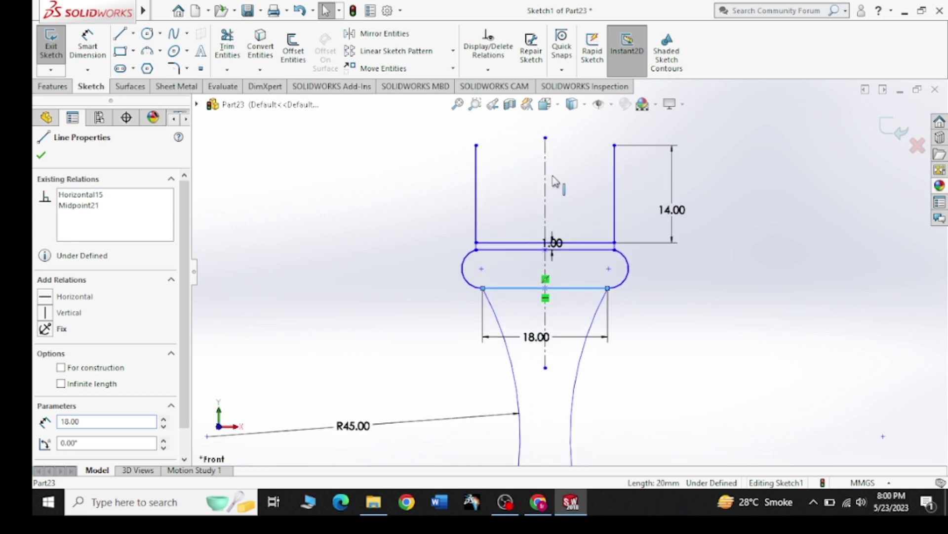
pyautogui.scroll(-1, 554, 183)
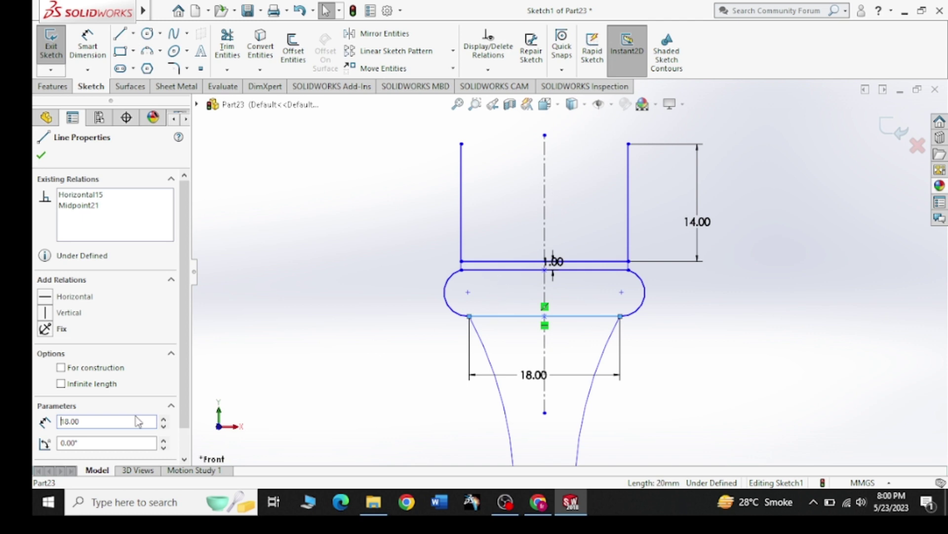
pyautogui.write('16')
pyautogui.press('Return')
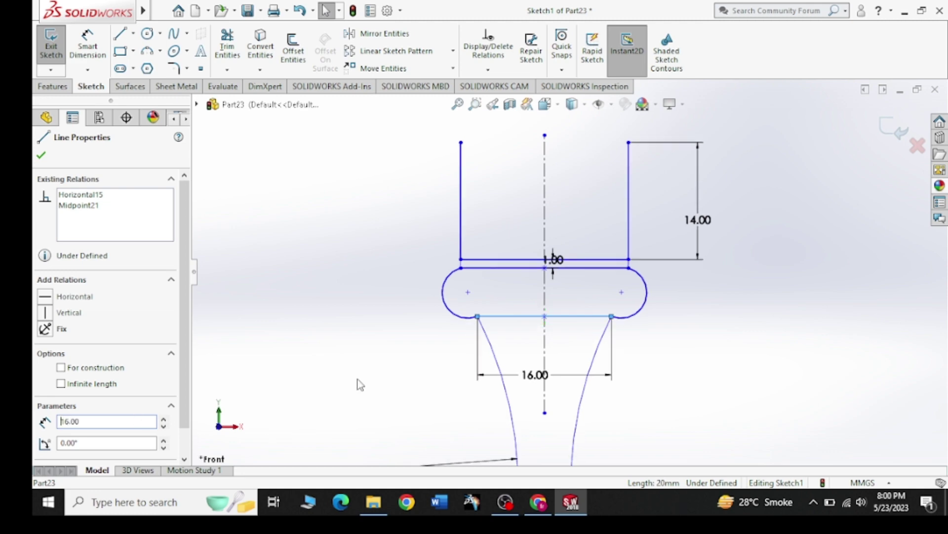
pyautogui.click(525, 501)
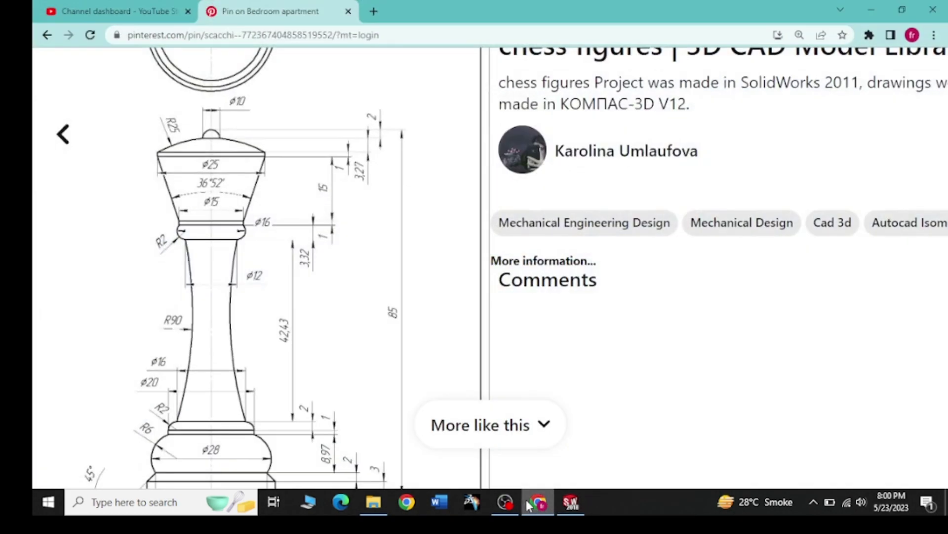
pyautogui.click(525, 497)
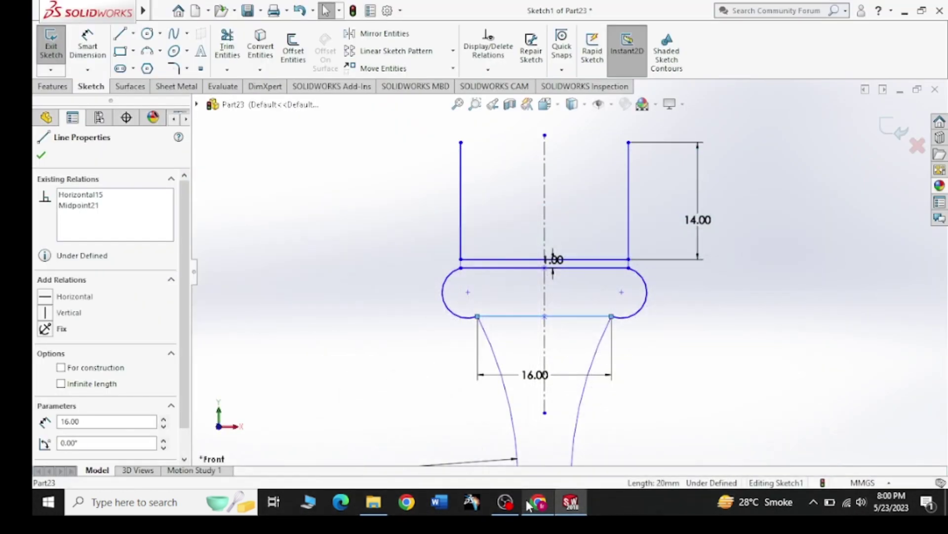
# Set the collar's bottom line to 15 mm and delete both rounded end arcs of the band.
pyautogui.write('15')
pyautogui.press('Return')
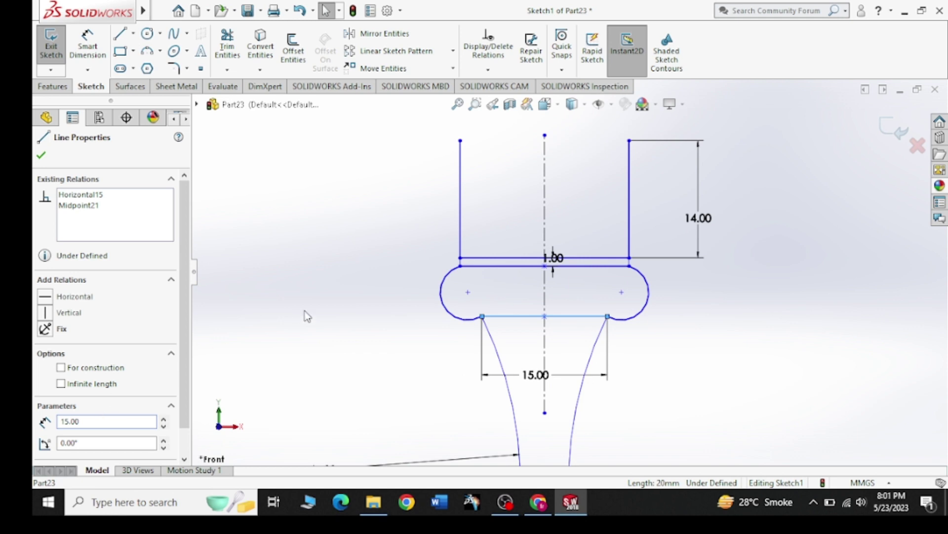
pyautogui.click(633, 289)
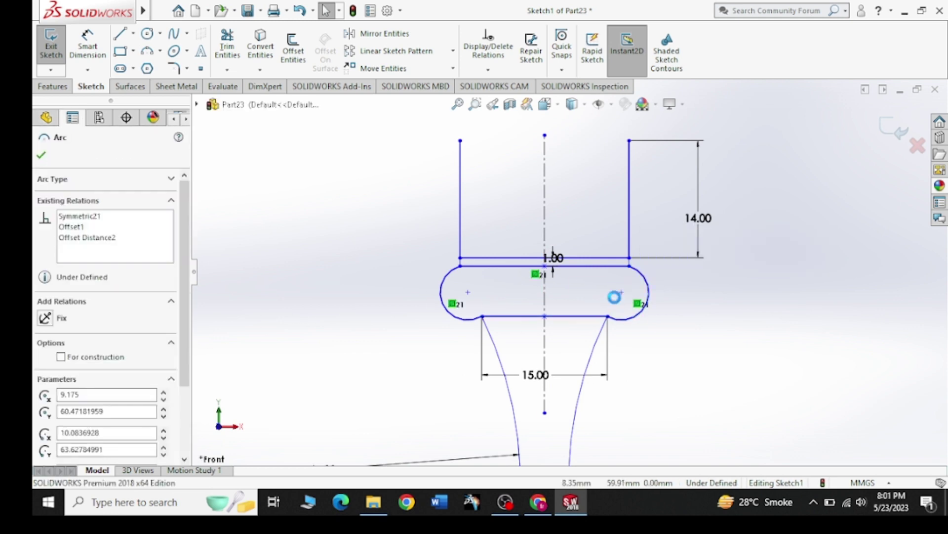
pyautogui.press('Delete')
pyautogui.click(455, 302)
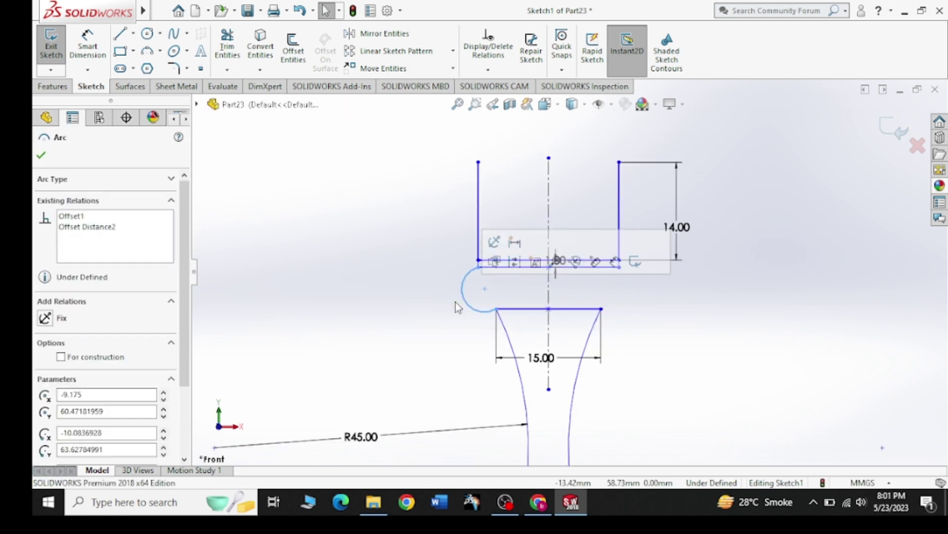
pyautogui.press('Delete')
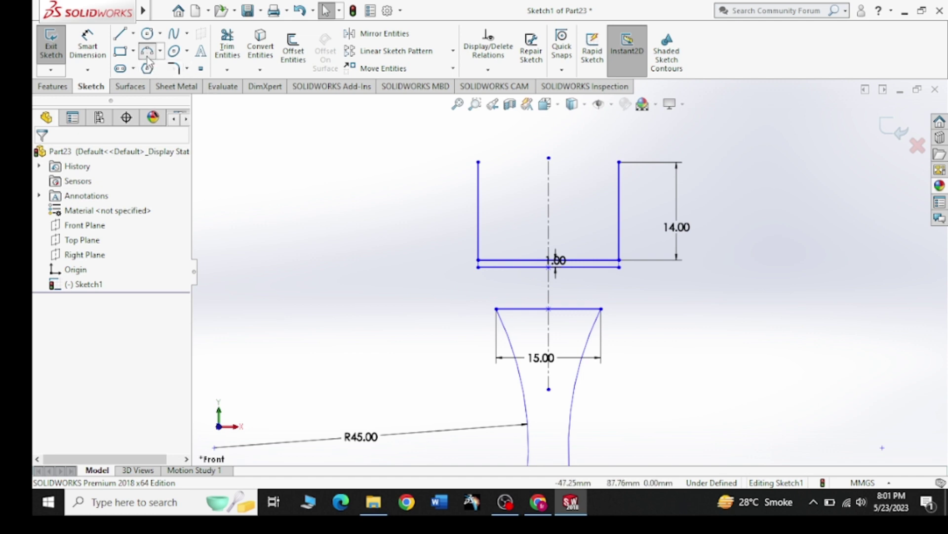
# Draw a three-point arc from the band's left corner to the stem's top-left corner.
pyautogui.click(146, 50)
pyautogui.click(496, 309)
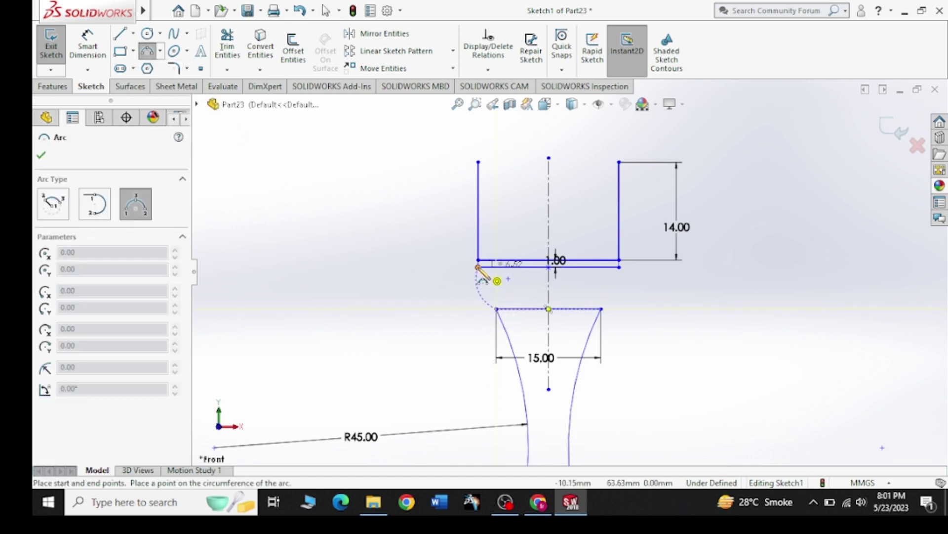
pyautogui.click(477, 267)
pyautogui.click(477, 287)
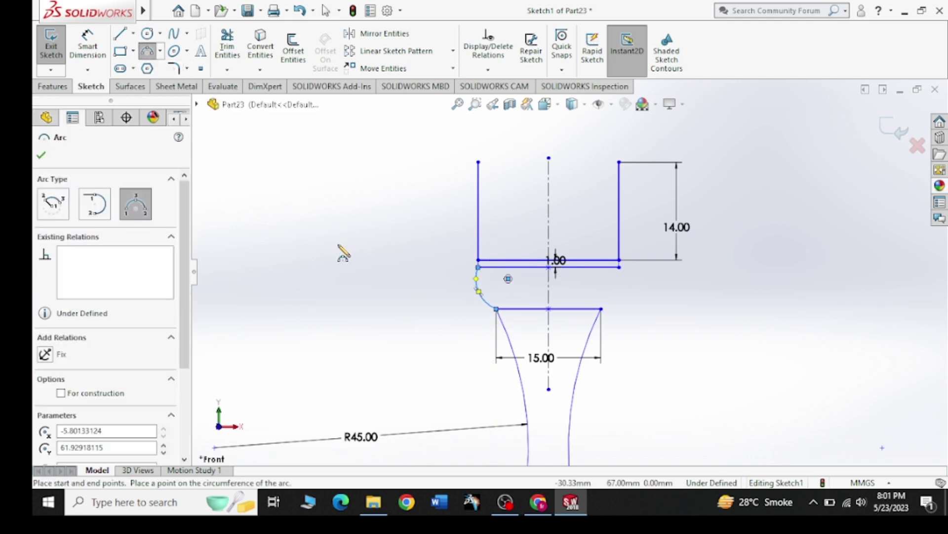
pyautogui.press('Escape')
pyautogui.click(87, 45)
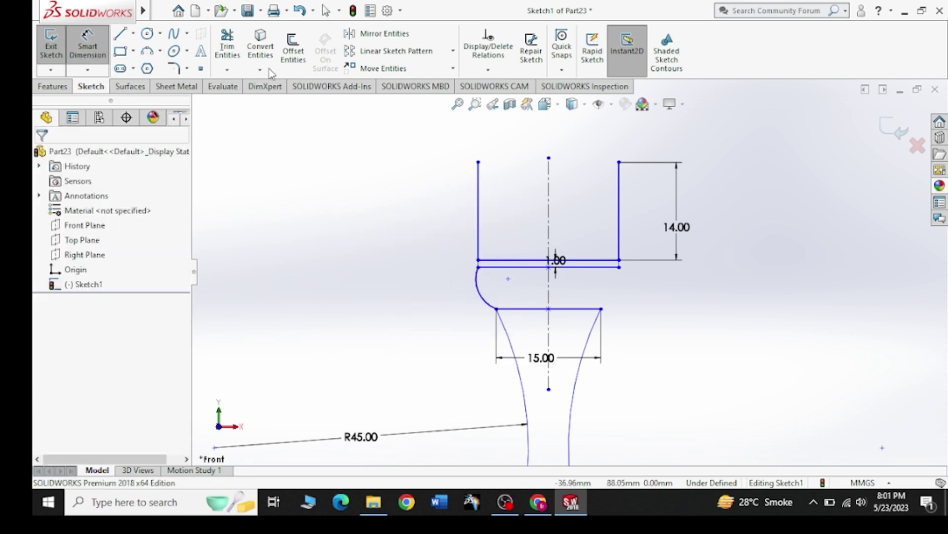
# Mirror the left arc to the right side across the vertical centreline.
pyautogui.click(384, 34)
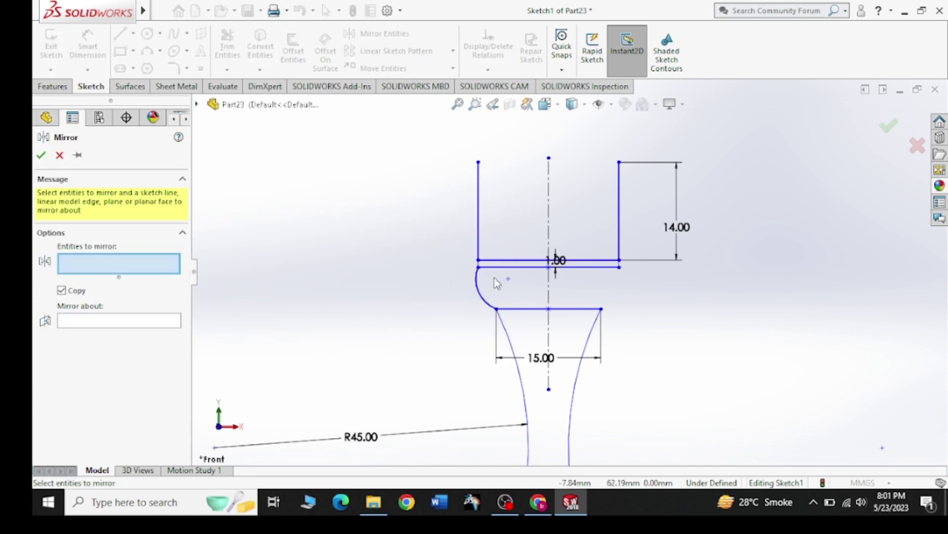
pyautogui.click(478, 299)
pyautogui.click(170, 322)
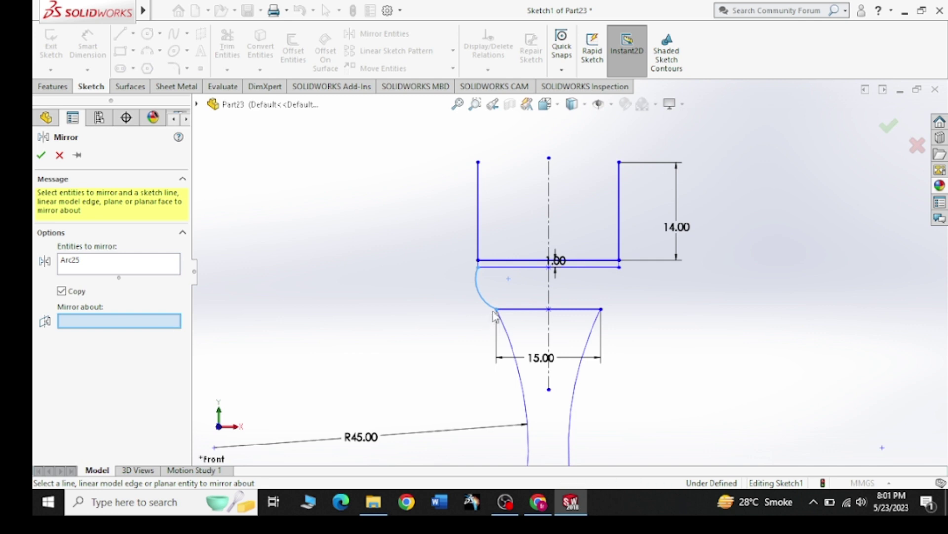
pyautogui.click(550, 294)
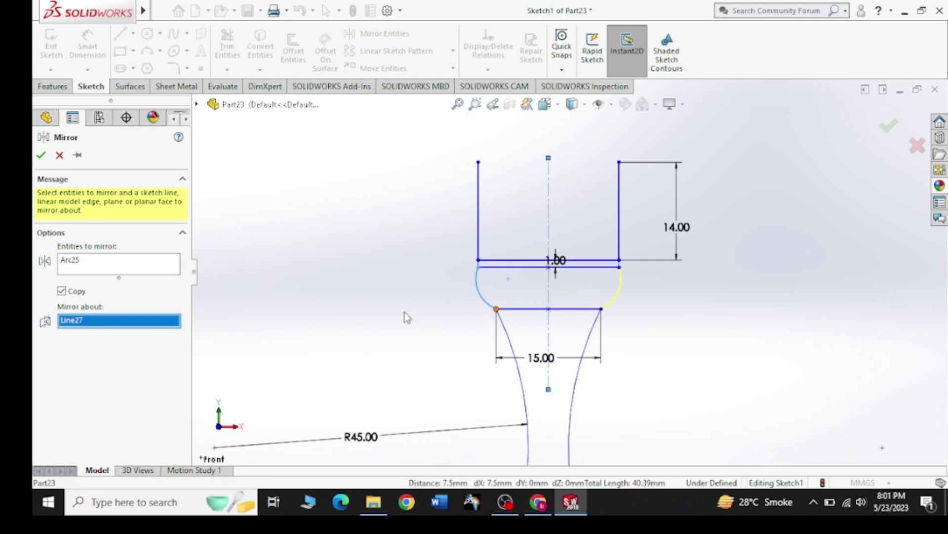
pyautogui.click(42, 156)
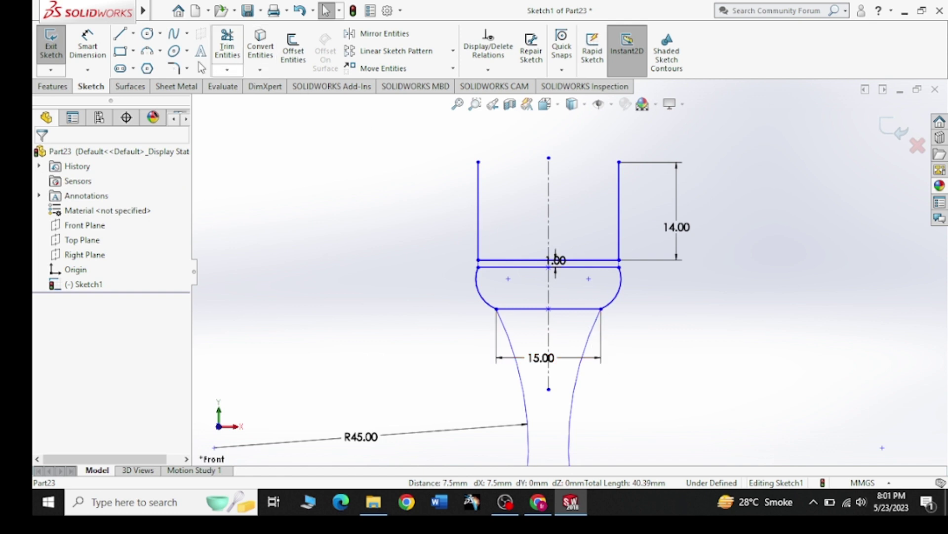
# Draw a midpoint top line centred on the centreline's upper end.
pyautogui.click(134, 33)
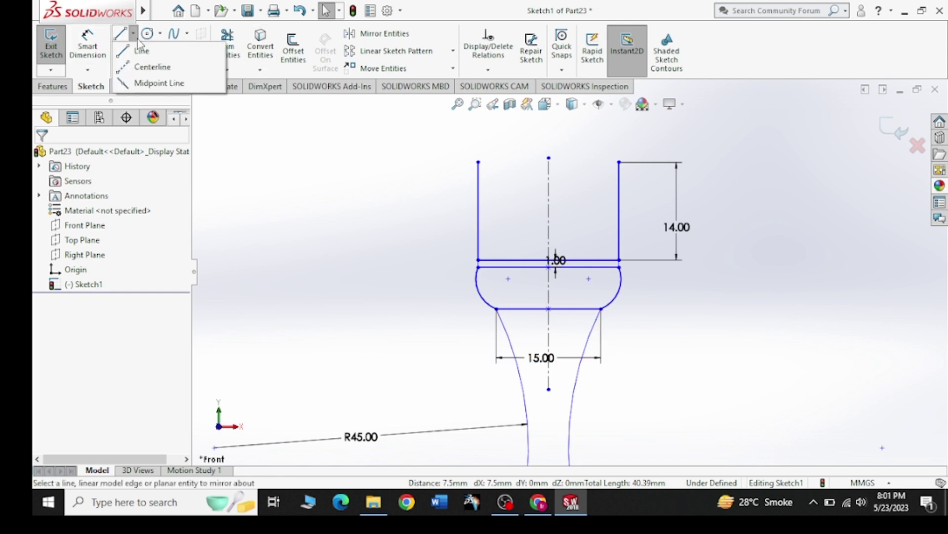
pyautogui.click(150, 83)
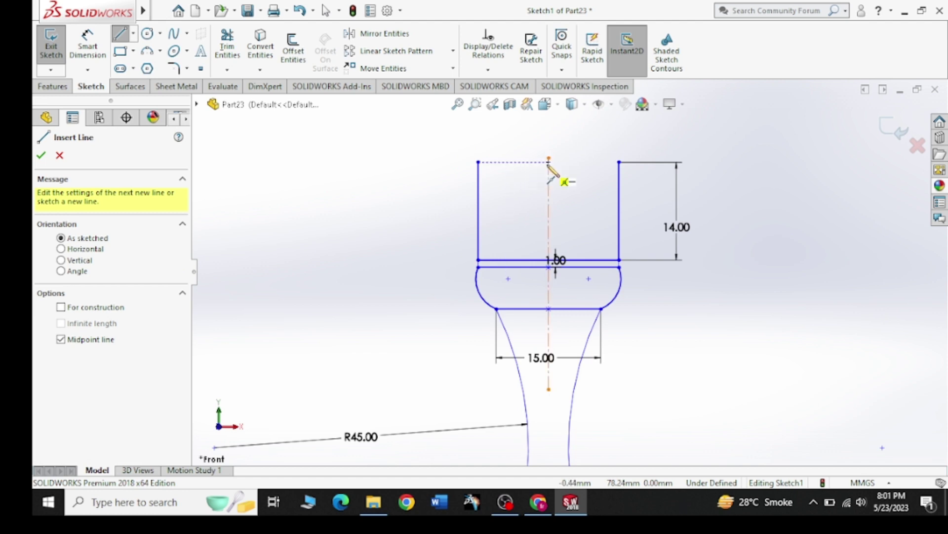
pyautogui.click(549, 159)
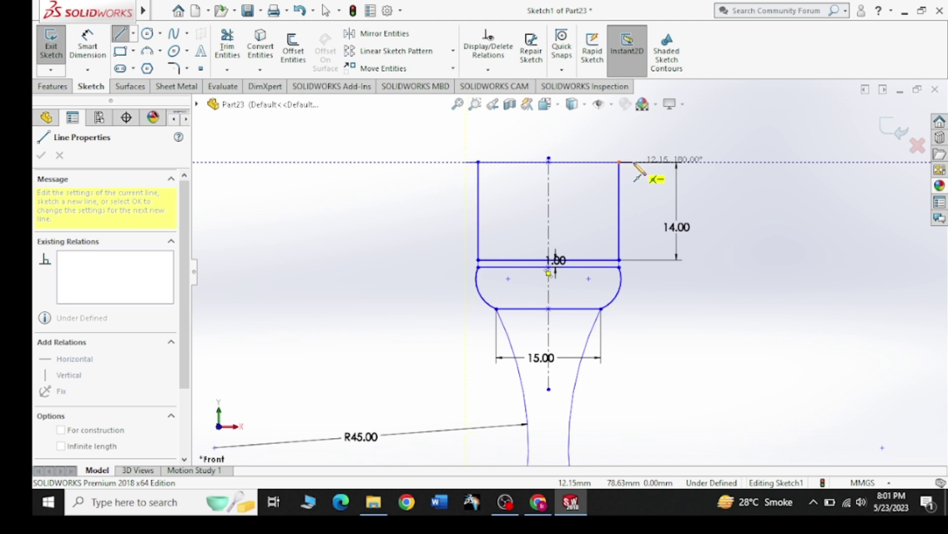
pyautogui.click(635, 162)
pyautogui.rightClick(550, 125)
pyautogui.click(574, 133)
# Dimension the new top line to 24 wide.
pyautogui.click(87, 47)
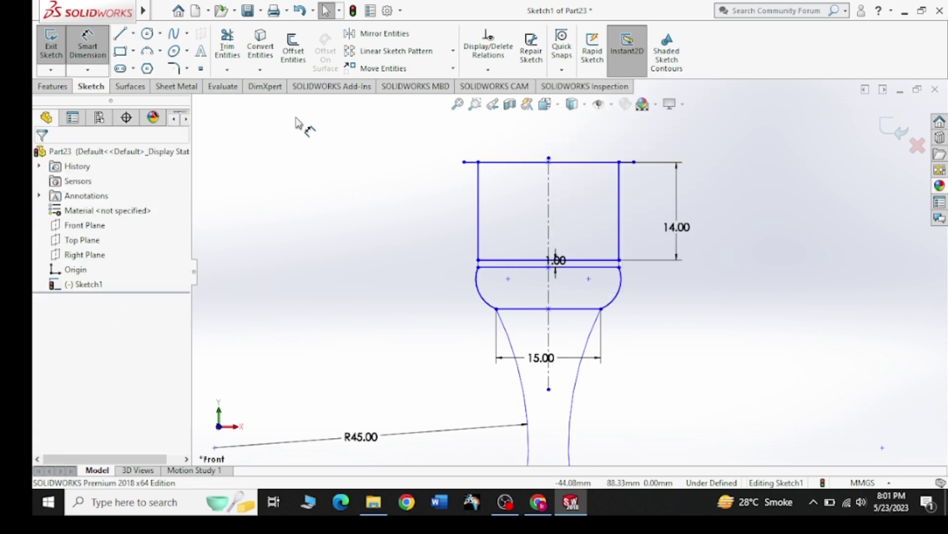
pyautogui.click(536, 162)
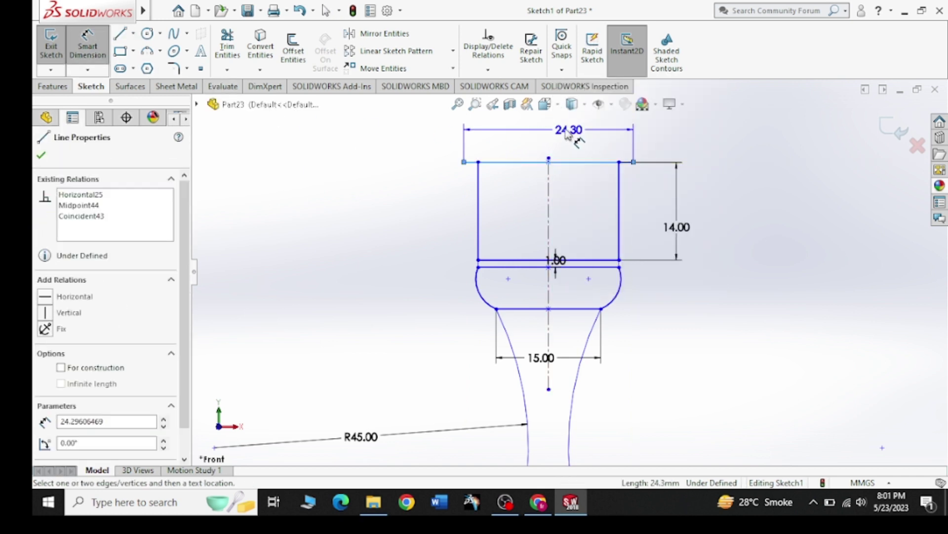
pyautogui.click(567, 135)
pyautogui.press('Return')
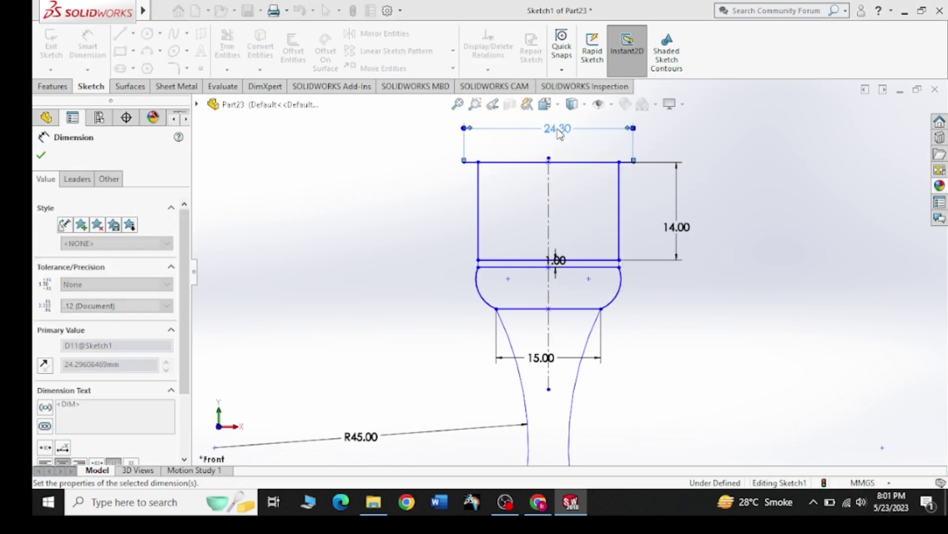
pyautogui.click(41, 155)
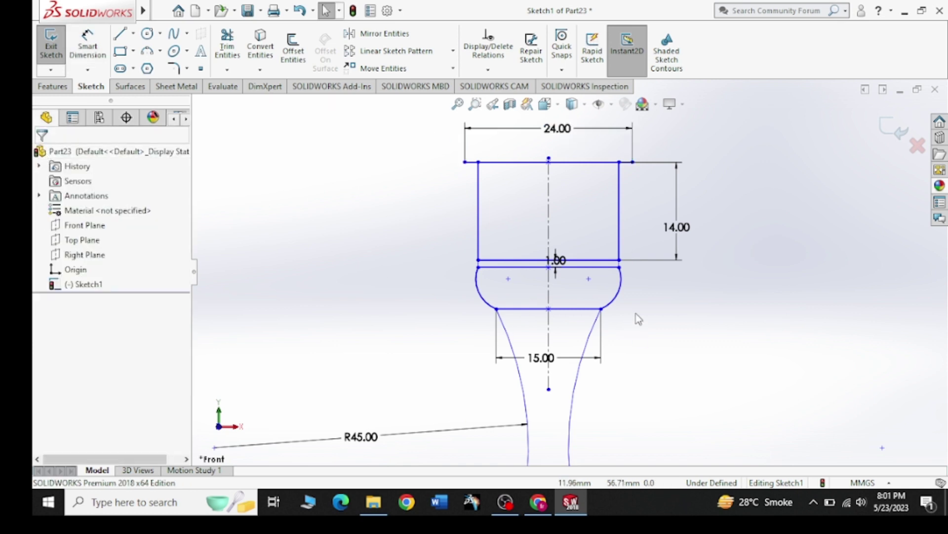
# Draw slanted lines from both ends of the 24 top line down to the band corners.
pyautogui.click(119, 33)
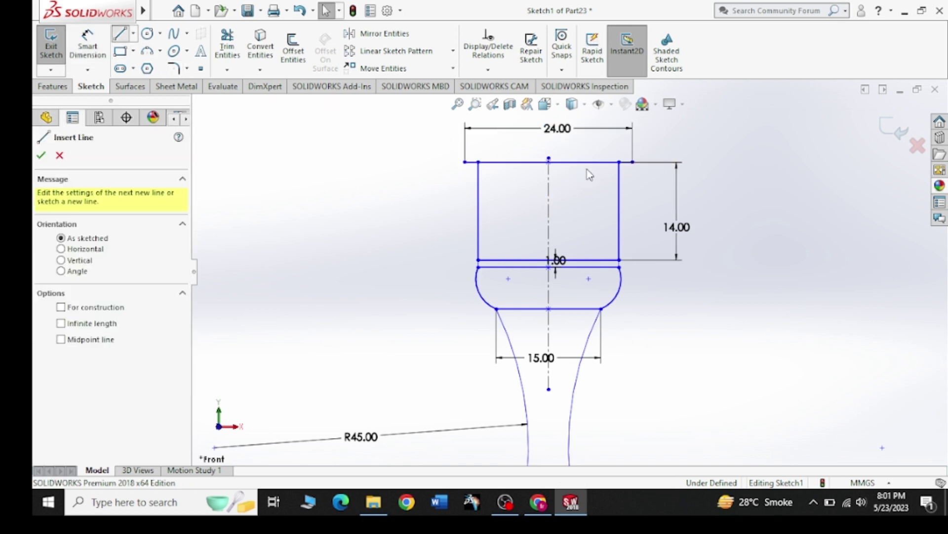
pyautogui.click(633, 161)
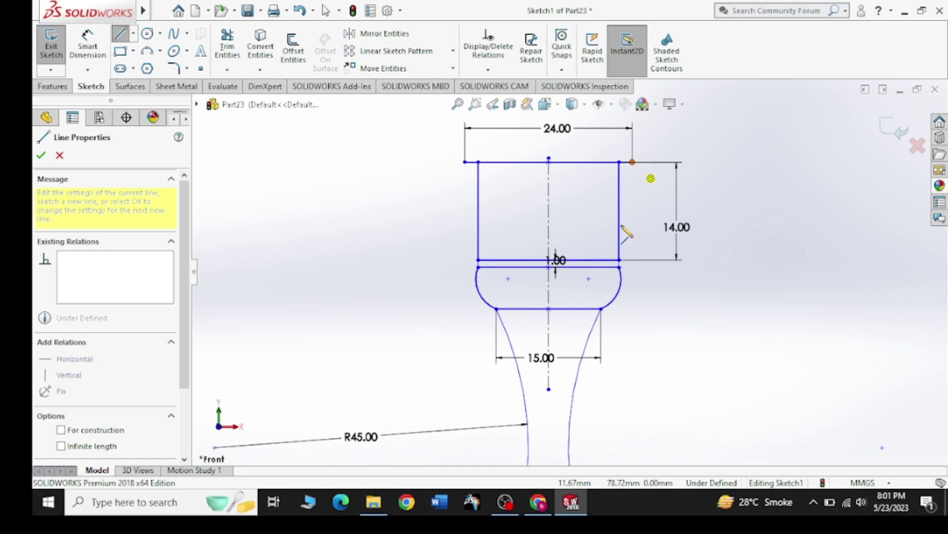
pyautogui.click(620, 259)
pyautogui.rightClick(405, 230)
pyautogui.click(425, 238)
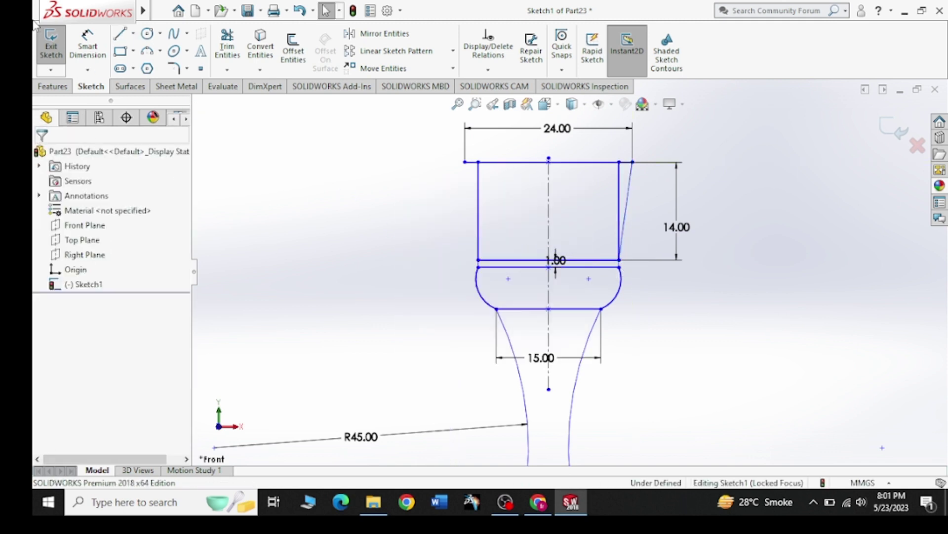
pyautogui.click(119, 34)
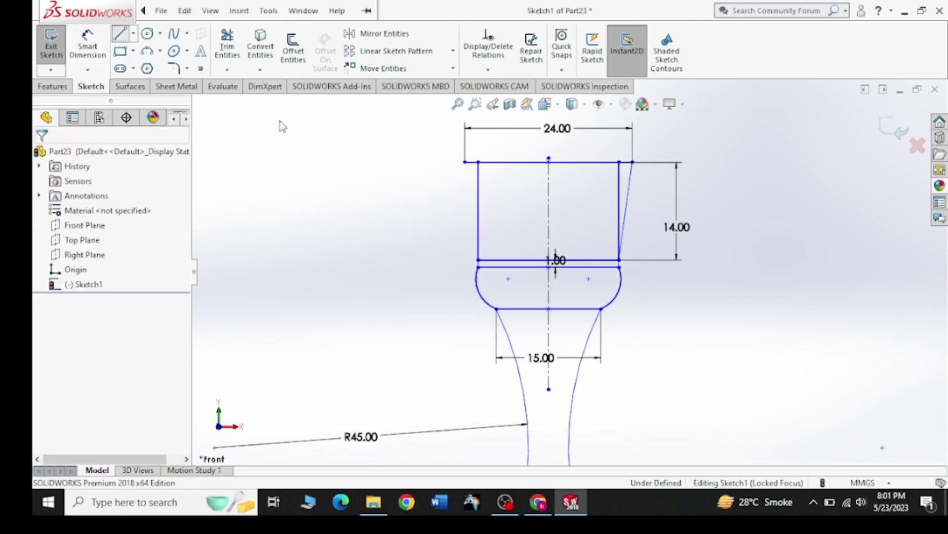
pyautogui.click(465, 161)
pyautogui.rightClick(385, 232)
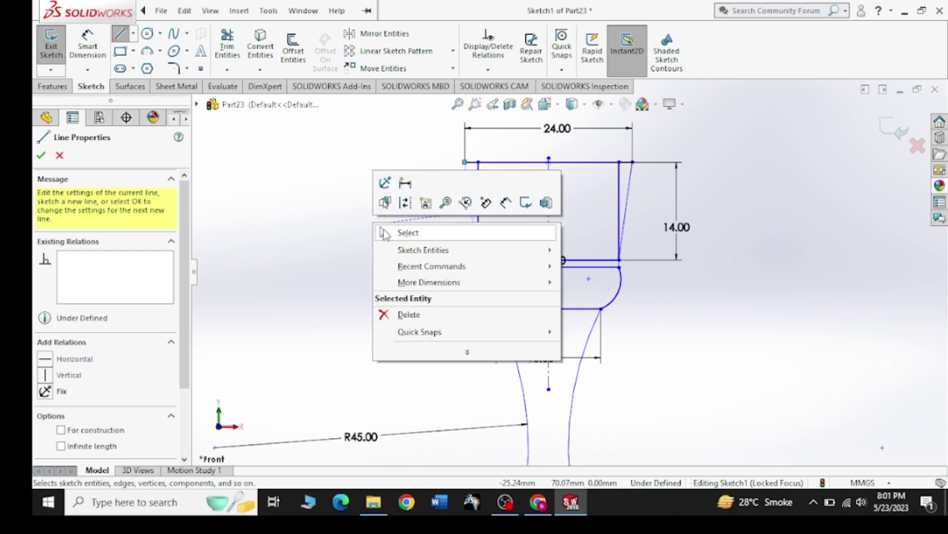
pyautogui.click(406, 232)
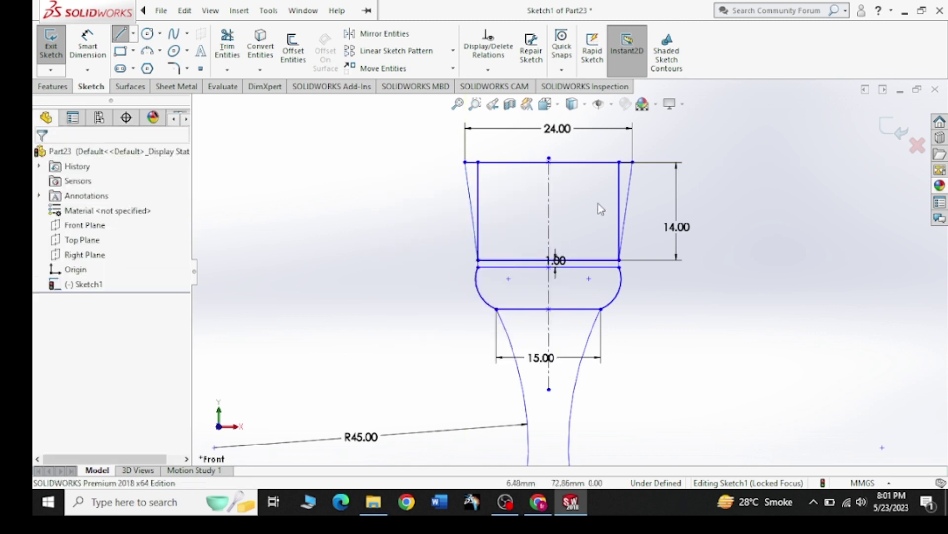
# Delete the block's two old vertical sides.
pyautogui.click(478, 196)
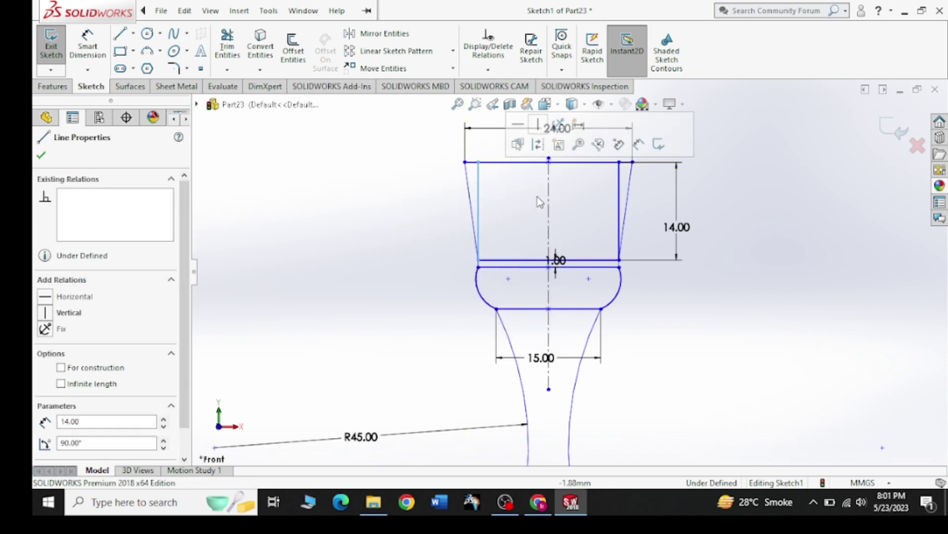
pyautogui.keyDown('ctrl'); pyautogui.click(617, 186); pyautogui.keyUp('ctrl')
pyautogui.press('Delete')
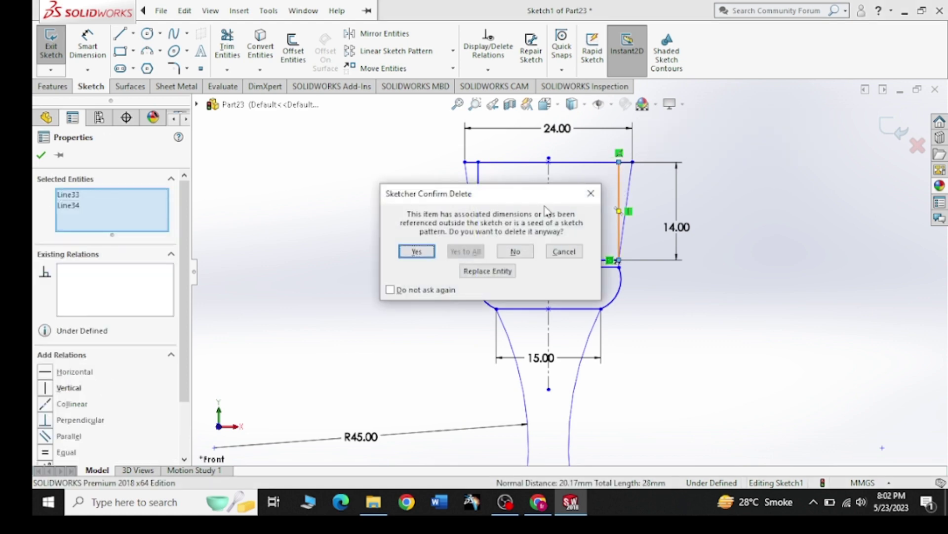
pyautogui.click(417, 251)
pyautogui.scroll(3, 568, 272)
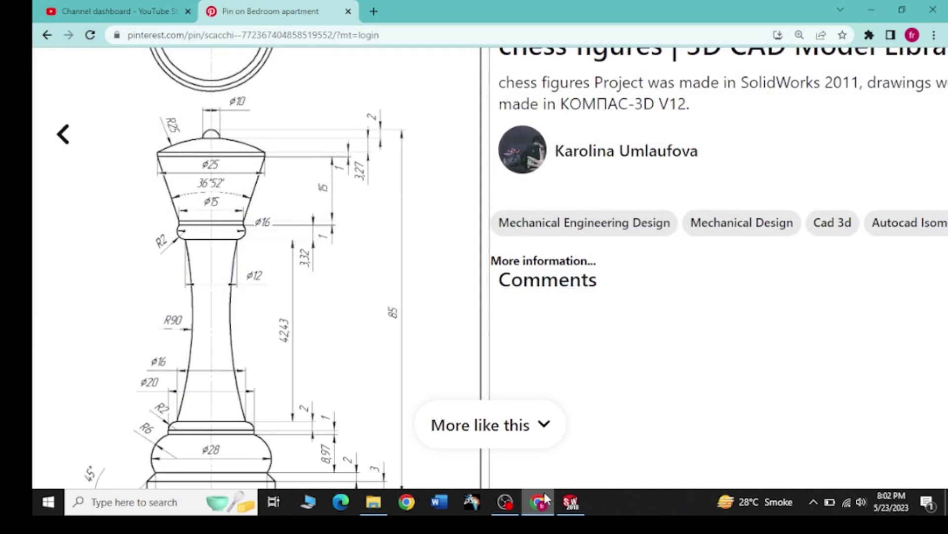
# Offset the cup's top edge chain 1 mm outward, checking the reference drawing.
pyautogui.click(571, 502)
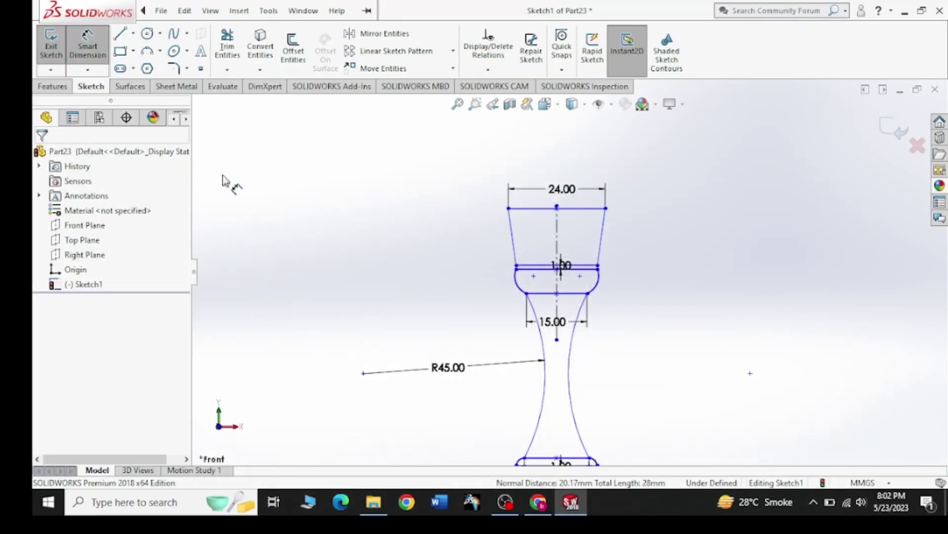
pyautogui.click(293, 50)
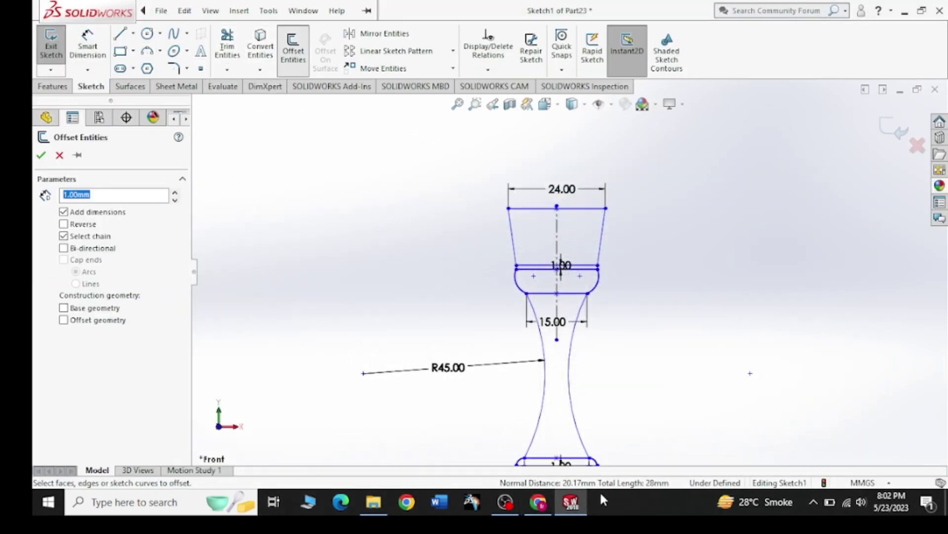
pyautogui.click(507, 502)
pyautogui.click(507, 502)
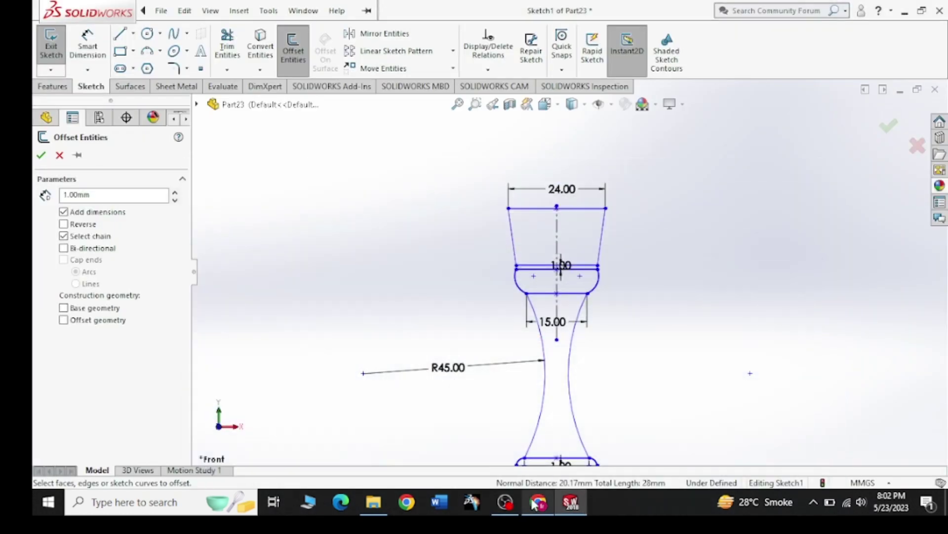
pyautogui.click(536, 502)
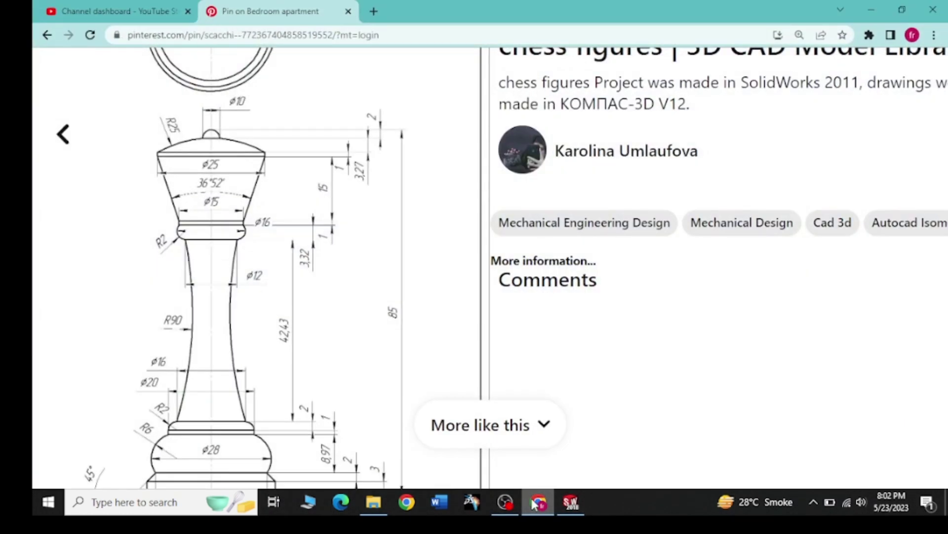
pyautogui.click(535, 502)
pyautogui.click(546, 209)
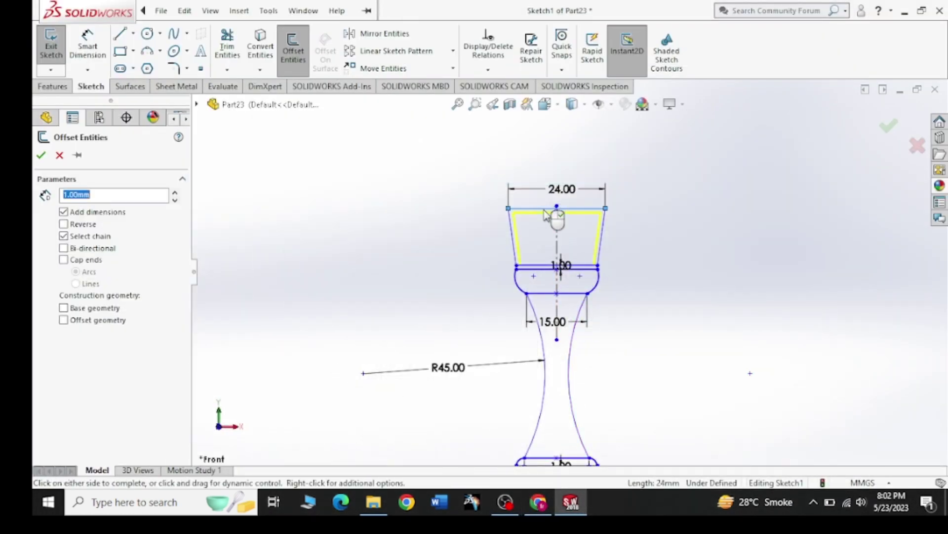
pyautogui.click(545, 206)
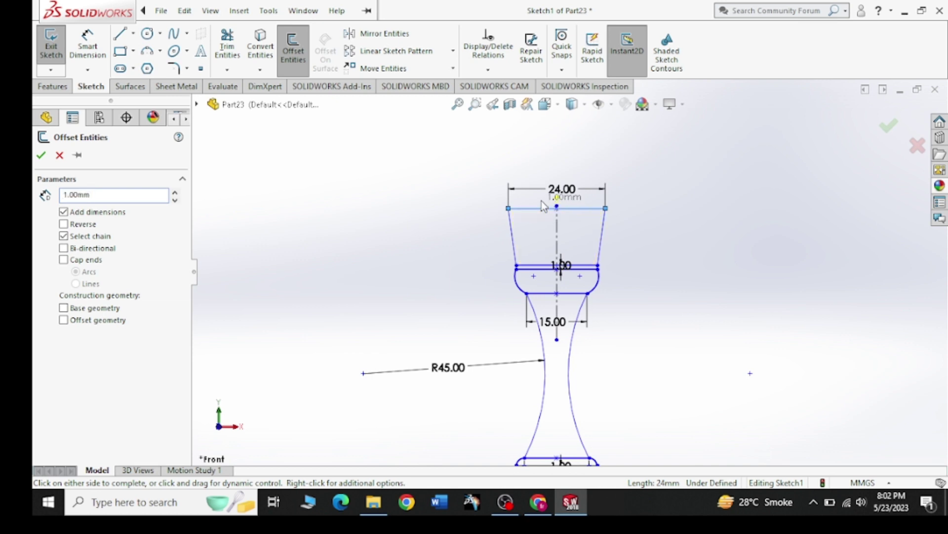
# Delete the two slanted offset lines, keeping only the new parallel top line.
pyautogui.scroll(-3, 542, 201)
pyautogui.scroll(-2, 541, 200)
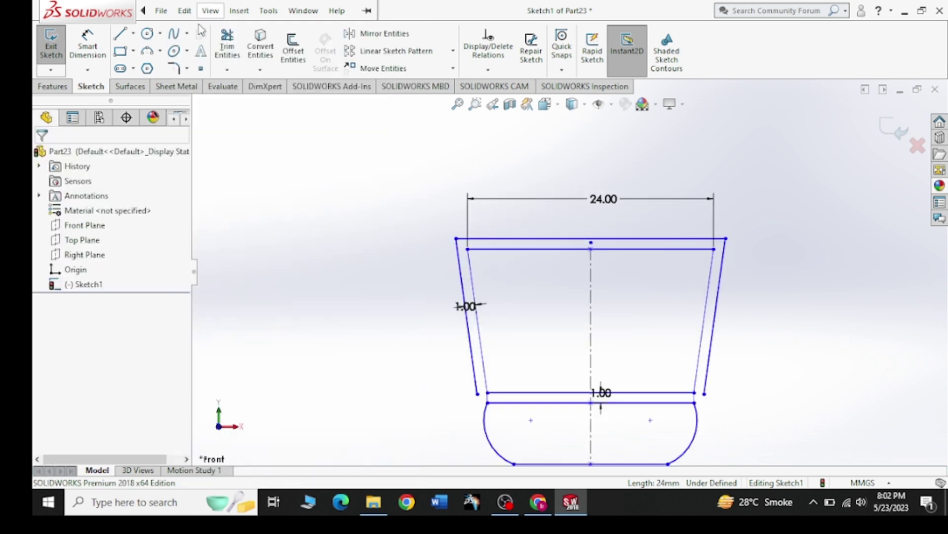
pyautogui.click(463, 275)
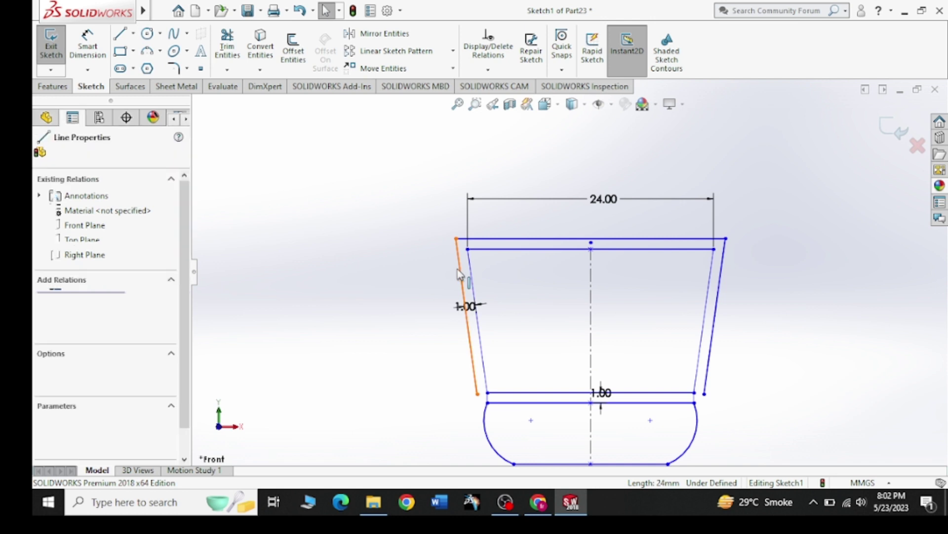
pyautogui.keyDown('ctrl'); pyautogui.click(722, 272); pyautogui.keyUp('ctrl')
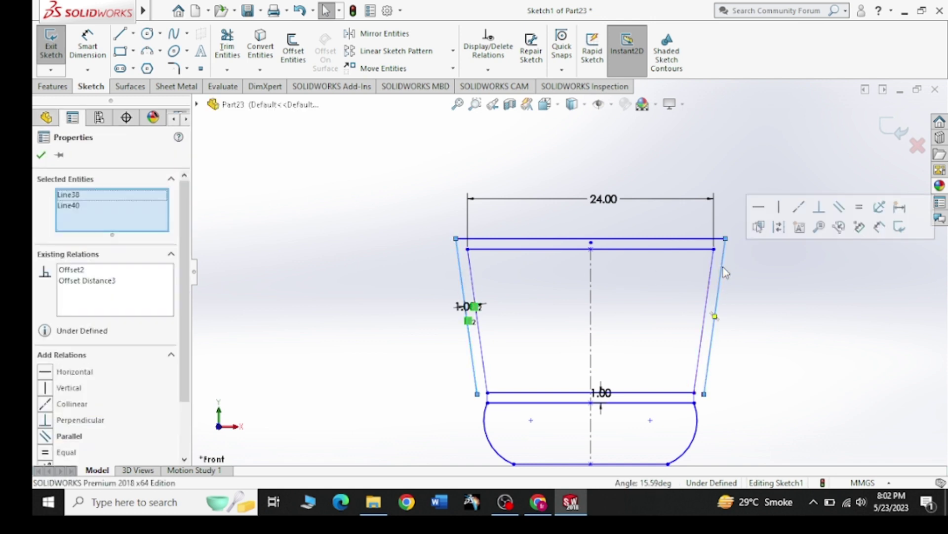
pyautogui.press('Delete')
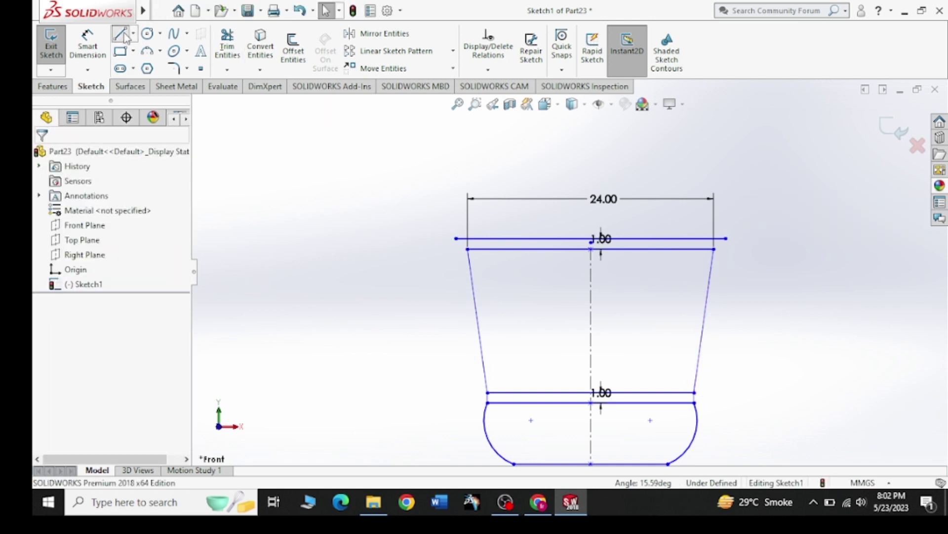
pyautogui.click(133, 33)
pyautogui.click(141, 50)
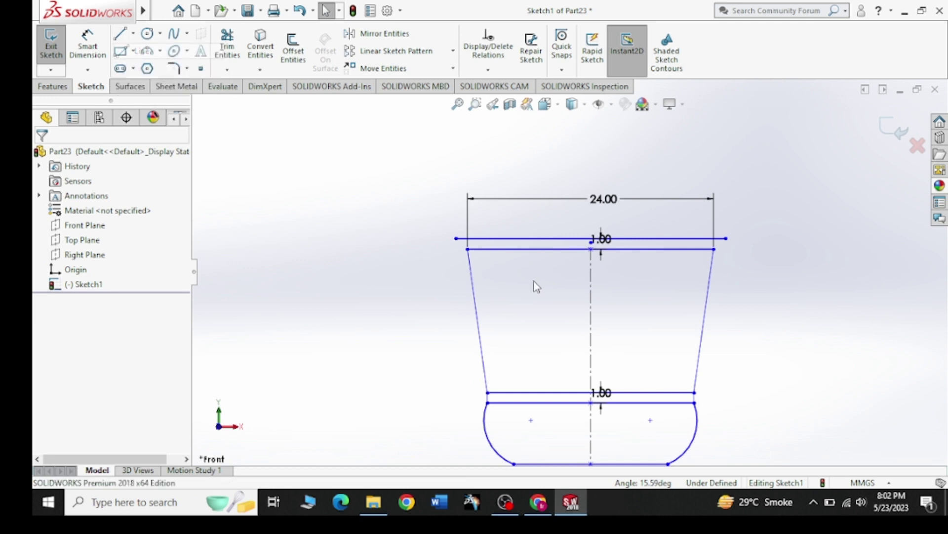
pyautogui.scroll(-3, 529, 282)
# Draw short end lines closing the left and right ends of the 1 mm band.
pyautogui.click(426, 209)
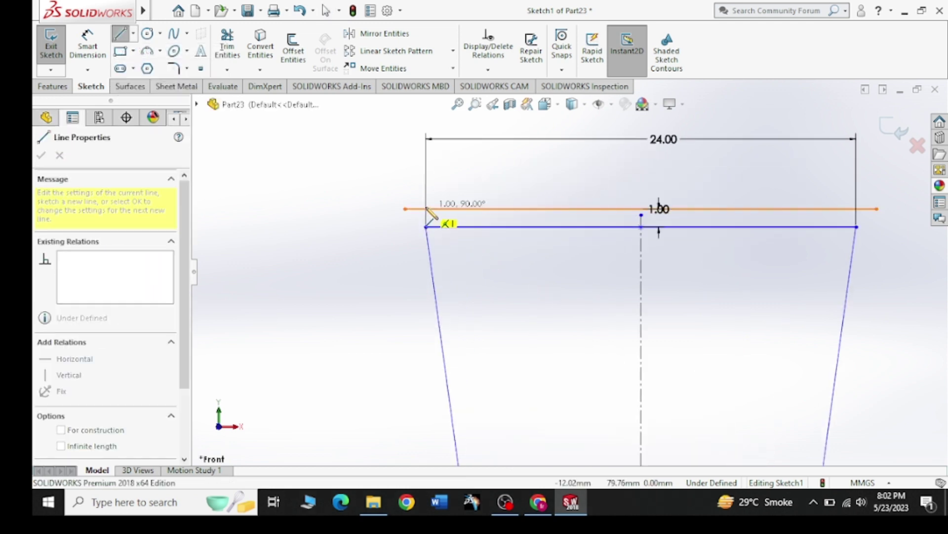
pyautogui.rightClick(454, 187)
pyautogui.click(464, 191)
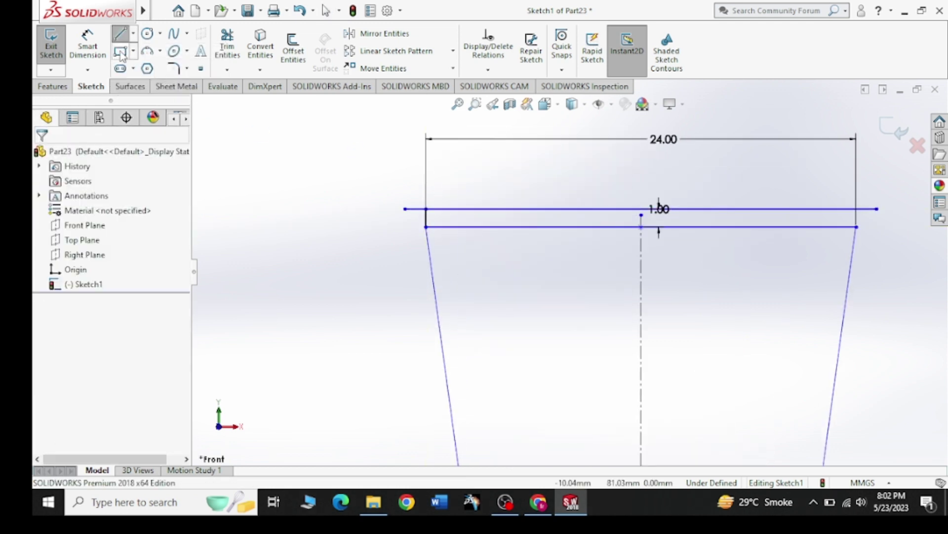
pyautogui.click(87, 44)
pyautogui.press('l')
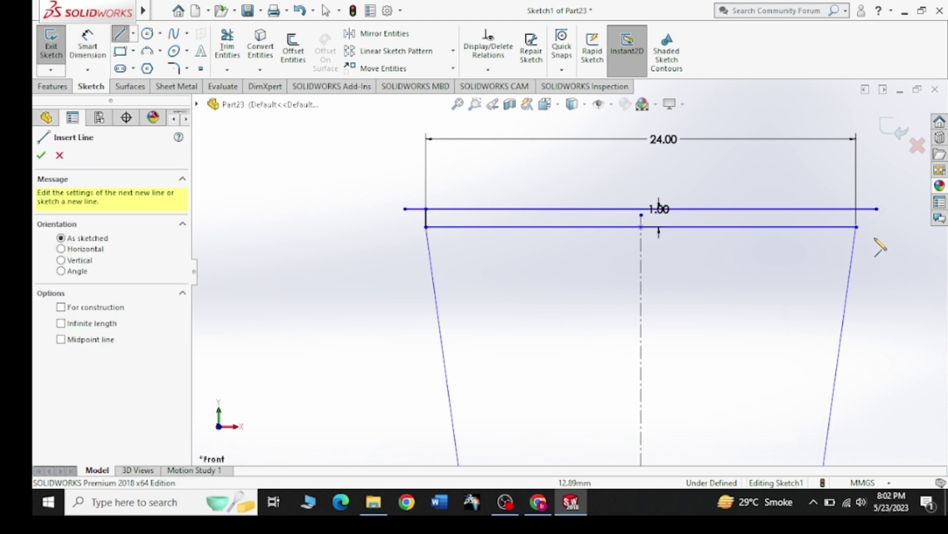
pyautogui.click(857, 226)
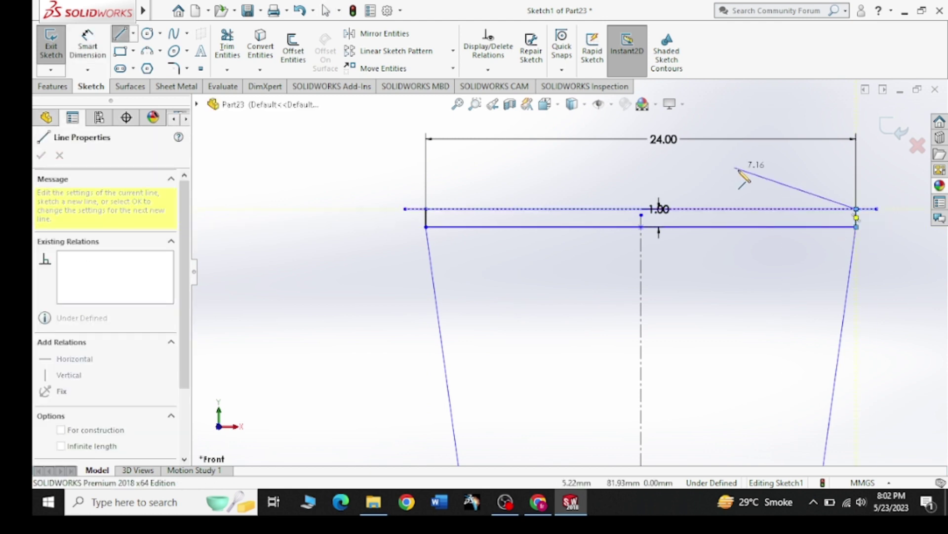
pyautogui.rightClick(735, 121)
pyautogui.click(755, 178)
# Delete the 24.00 dimension, trim the band's overhangs, and fit the sketch to view.
pyautogui.click(657, 141)
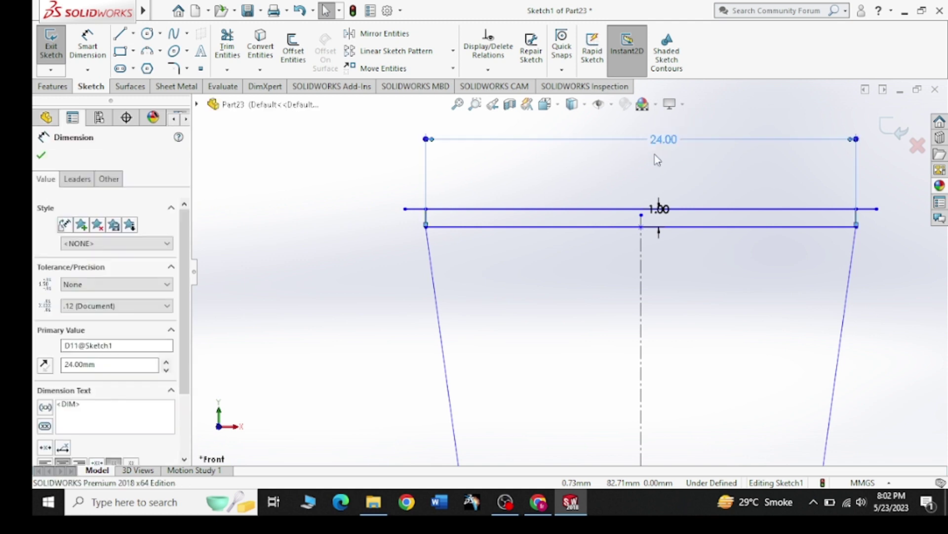
pyautogui.press('Delete')
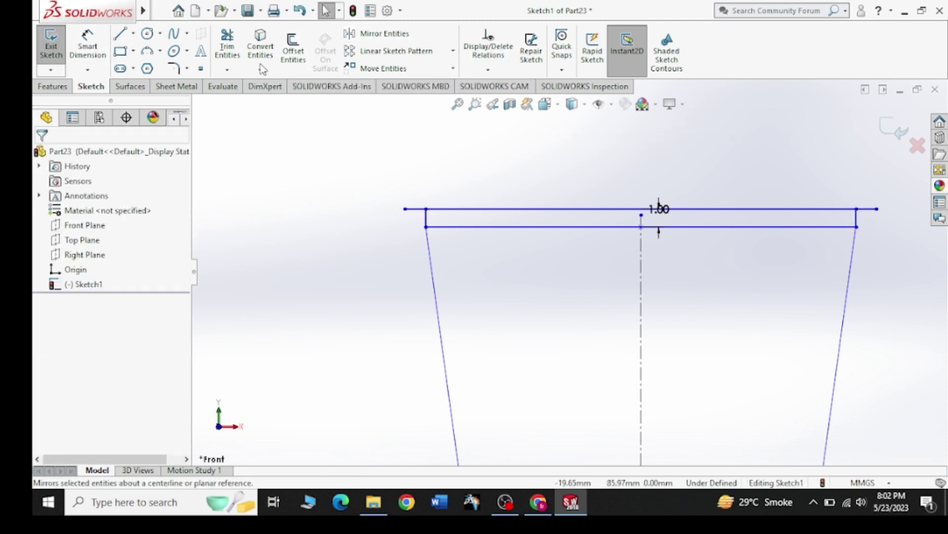
pyautogui.click(227, 47)
pyautogui.moveTo(408, 232); pyautogui.dragTo(414, 198)
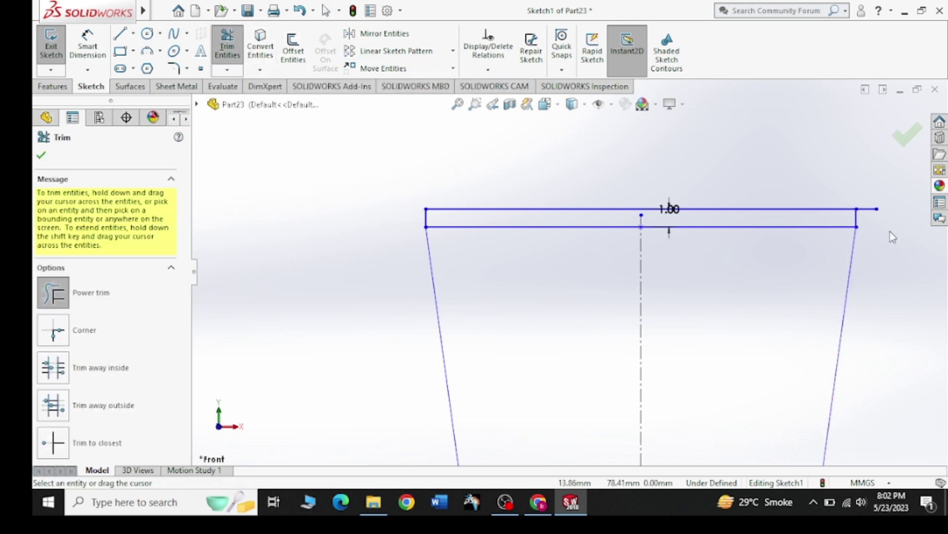
pyautogui.moveTo(891, 232); pyautogui.dragTo(872, 200)
pyautogui.click(41, 154)
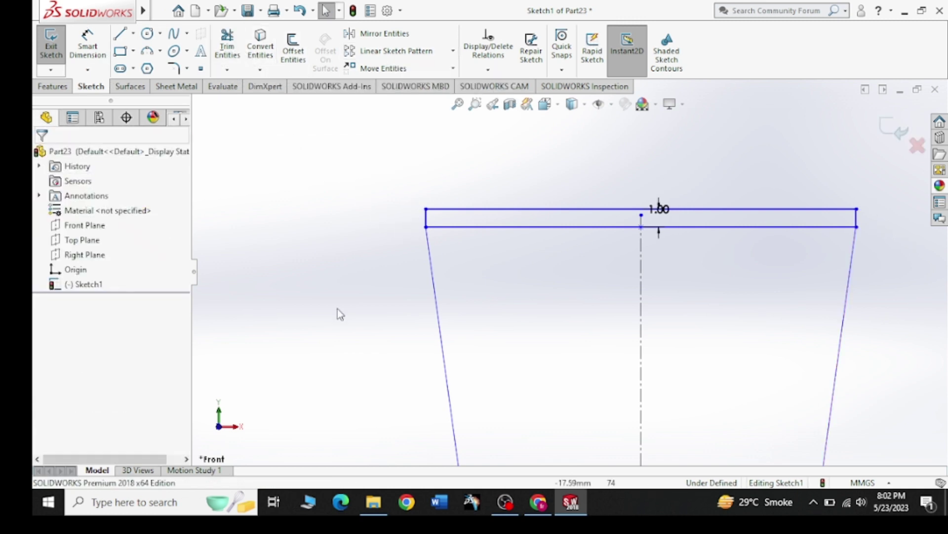
pyautogui.press('f')
pyautogui.click(547, 509)
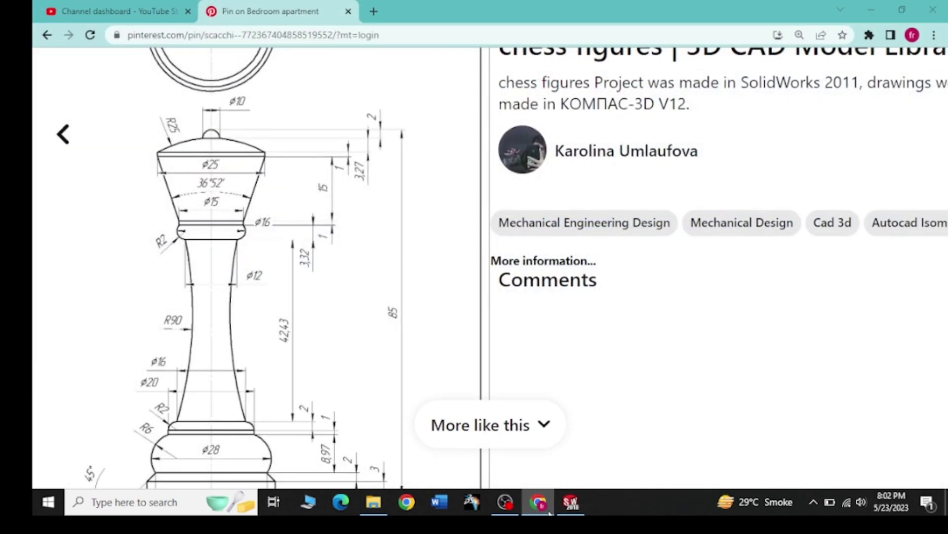
pyautogui.click(549, 513)
pyautogui.click(147, 52)
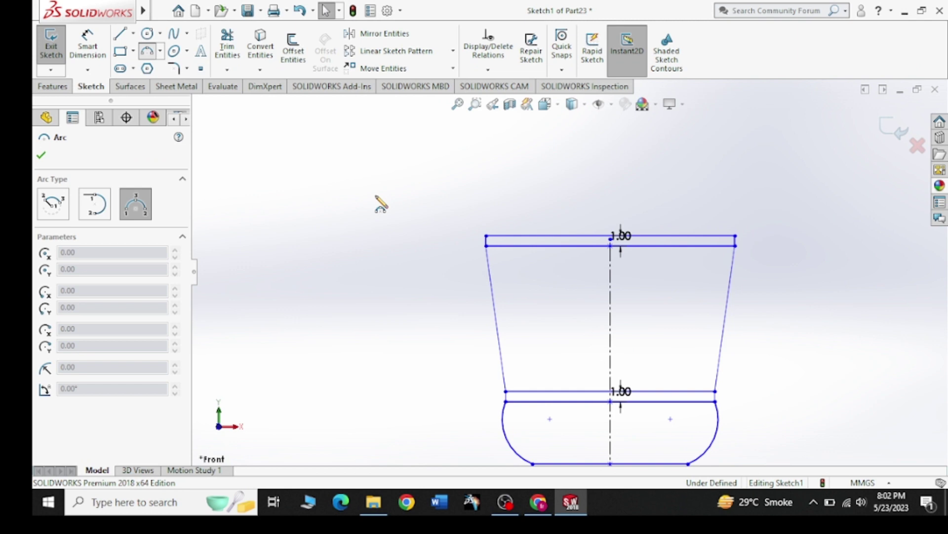
# Draw a shallow dome arc spanning the top corners of the 1 mm band.
pyautogui.click(486, 236)
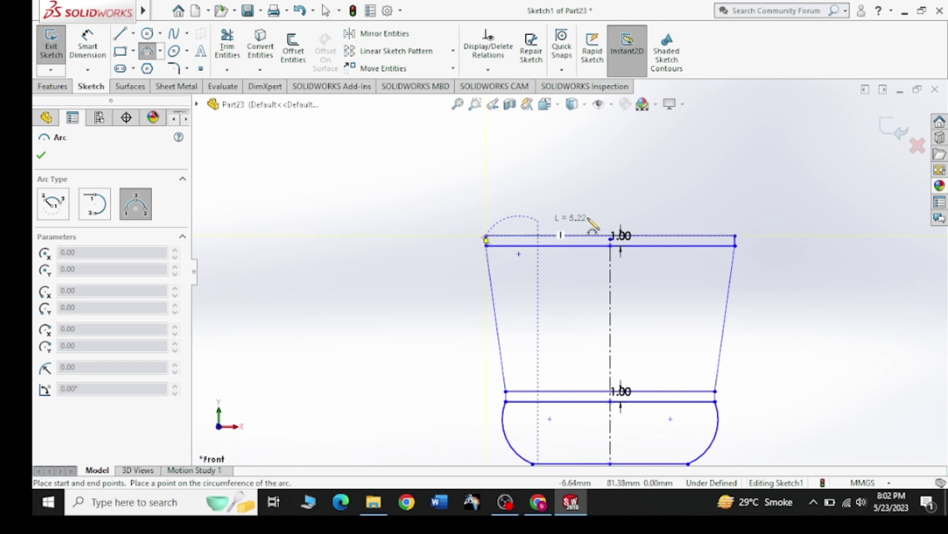
pyautogui.click(735, 237)
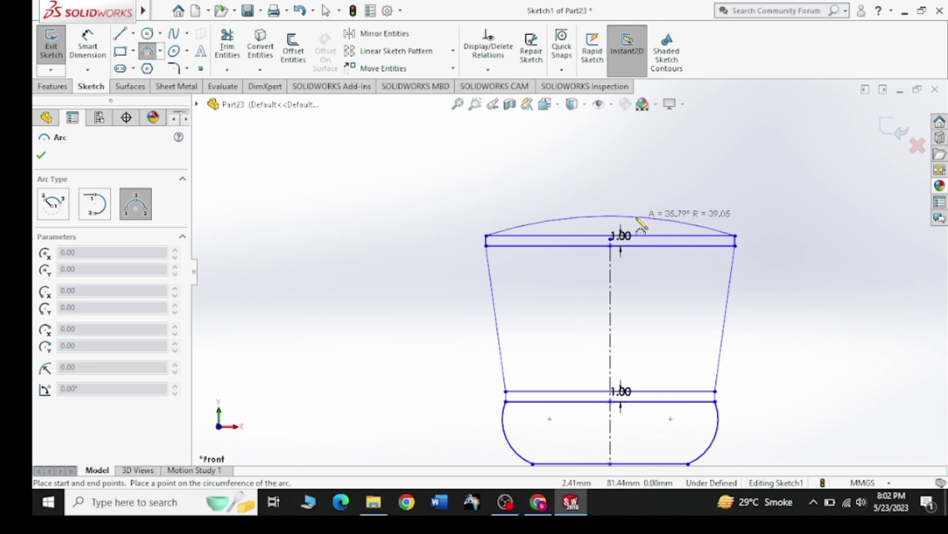
pyautogui.click(539, 502)
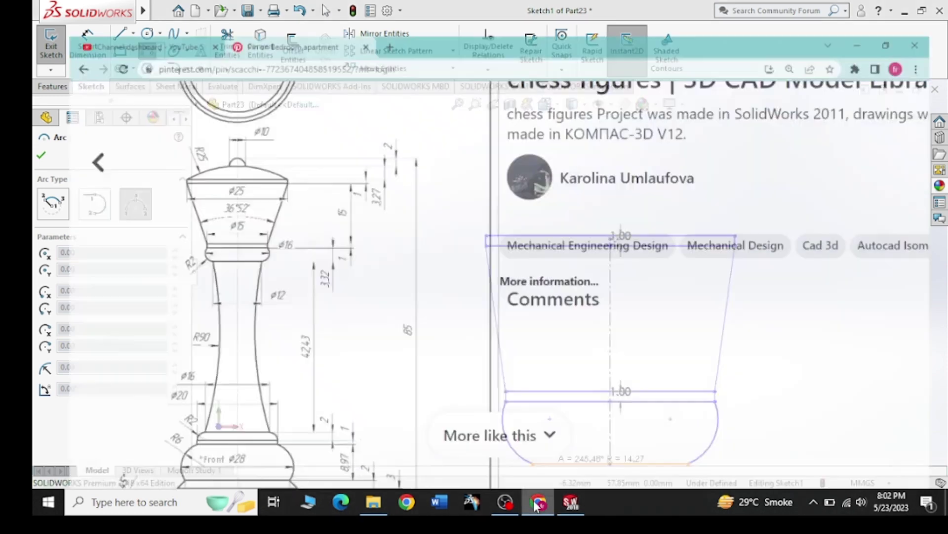
pyautogui.click(538, 502)
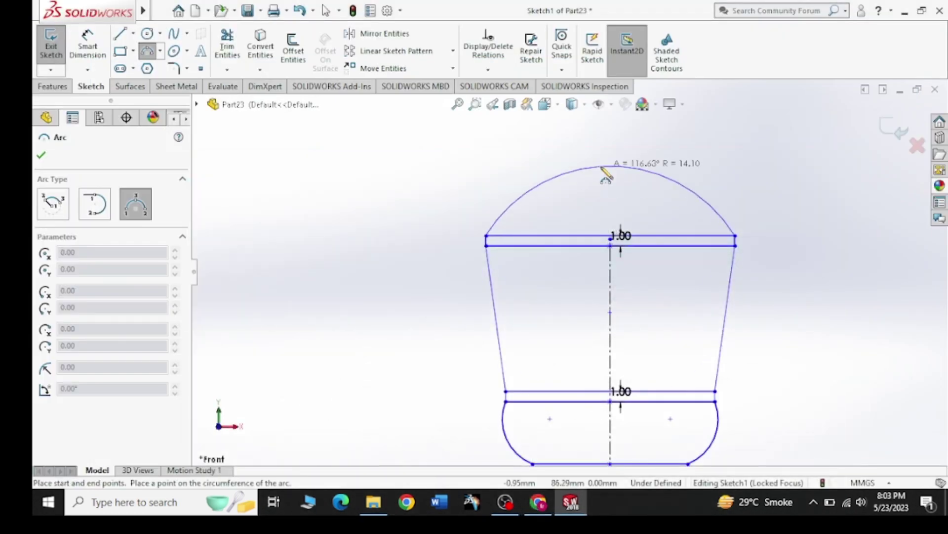
pyautogui.click(608, 213)
pyautogui.rightClick(437, 187)
pyautogui.click(462, 199)
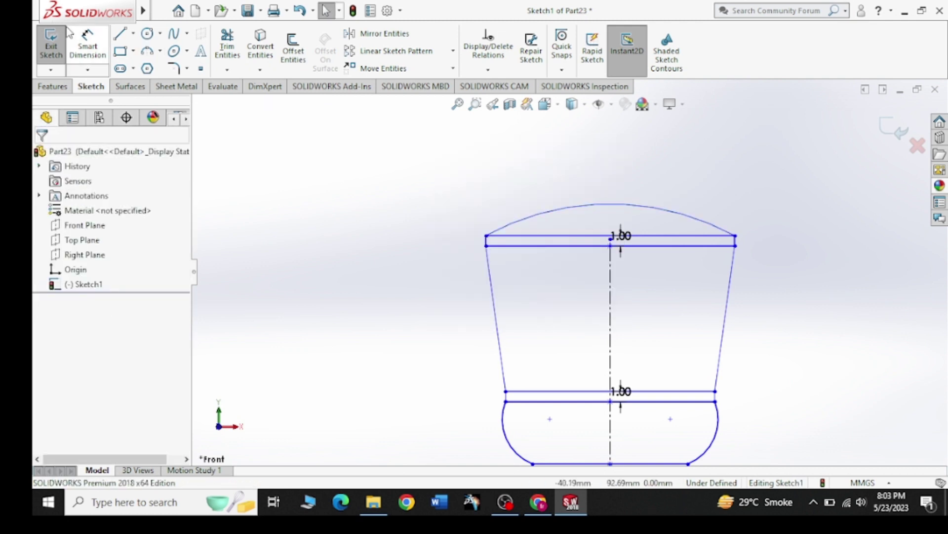
# Dimension the dome arc's radius as R25 and compare against the Pinterest reference.
pyautogui.click(88, 47)
pyautogui.click(546, 215)
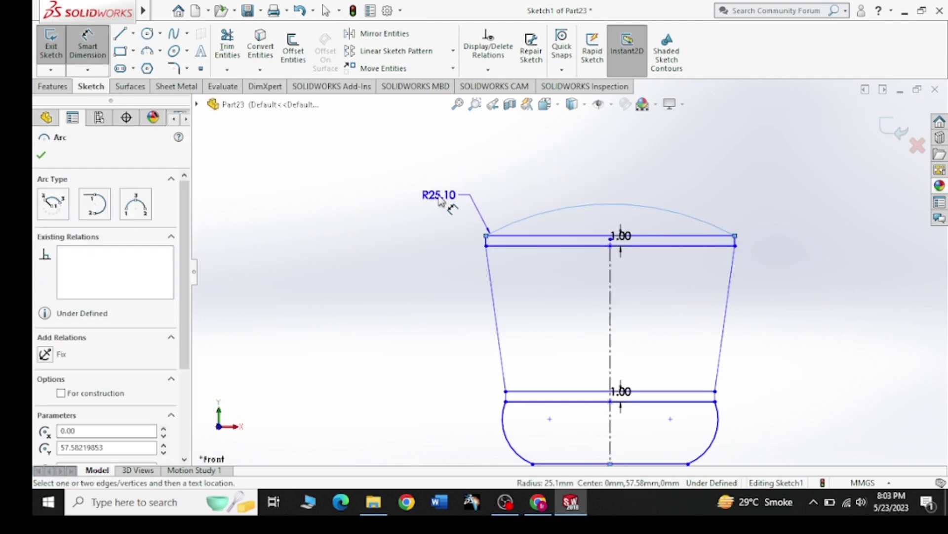
pyautogui.click(448, 181)
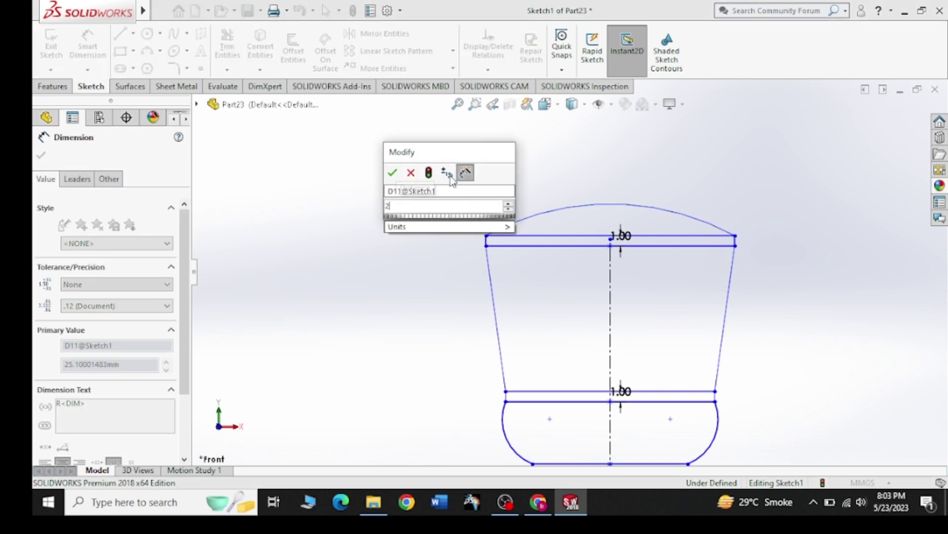
pyautogui.click(543, 506)
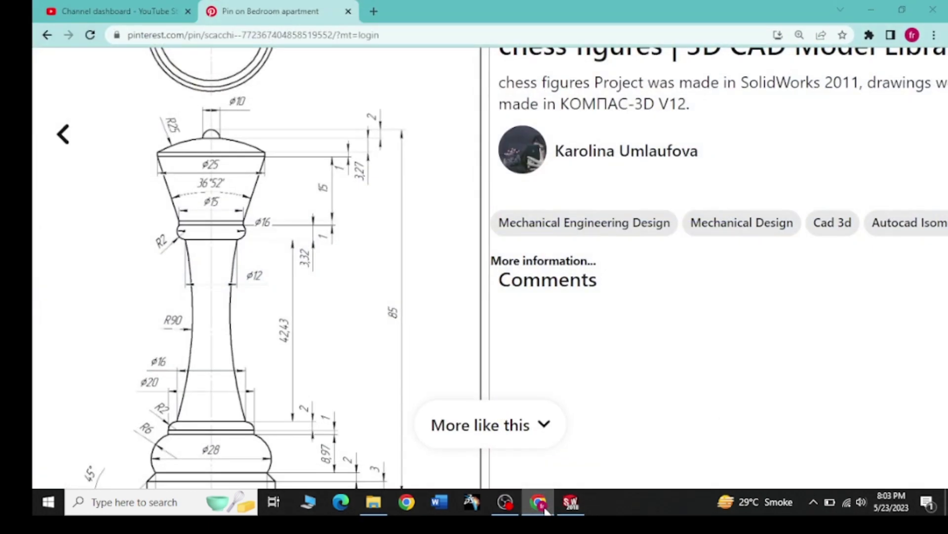
pyautogui.click(545, 507)
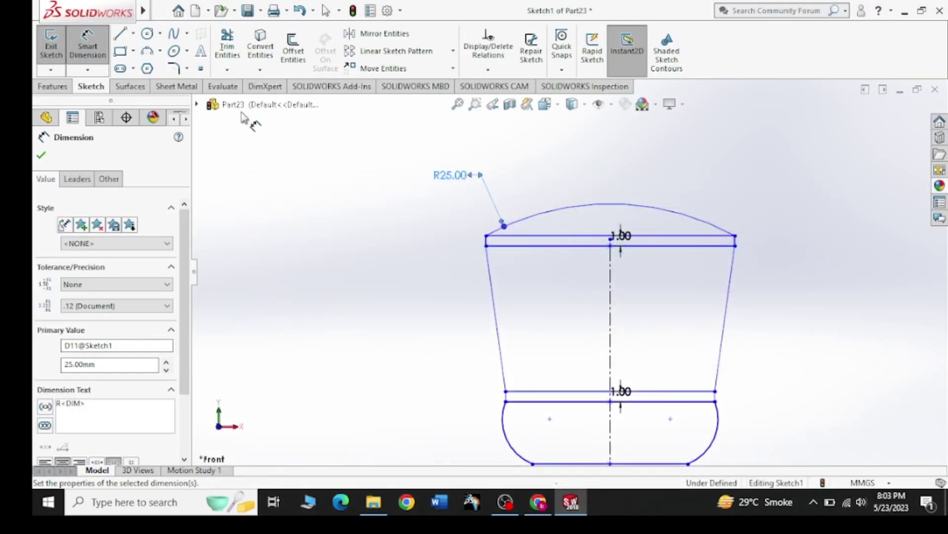
# Draw a small three-point knob arc on top of the dome.
pyautogui.click(148, 51)
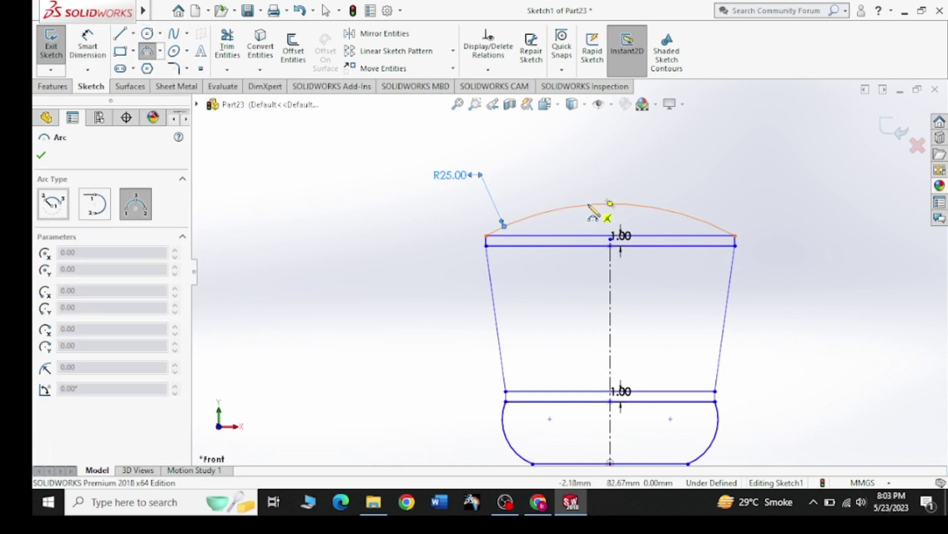
pyautogui.click(588, 204)
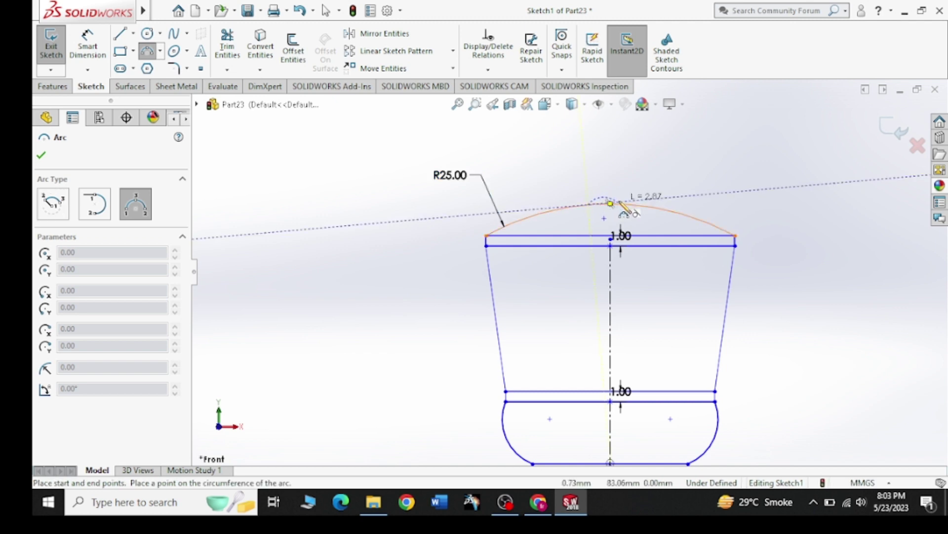
pyautogui.click(626, 204)
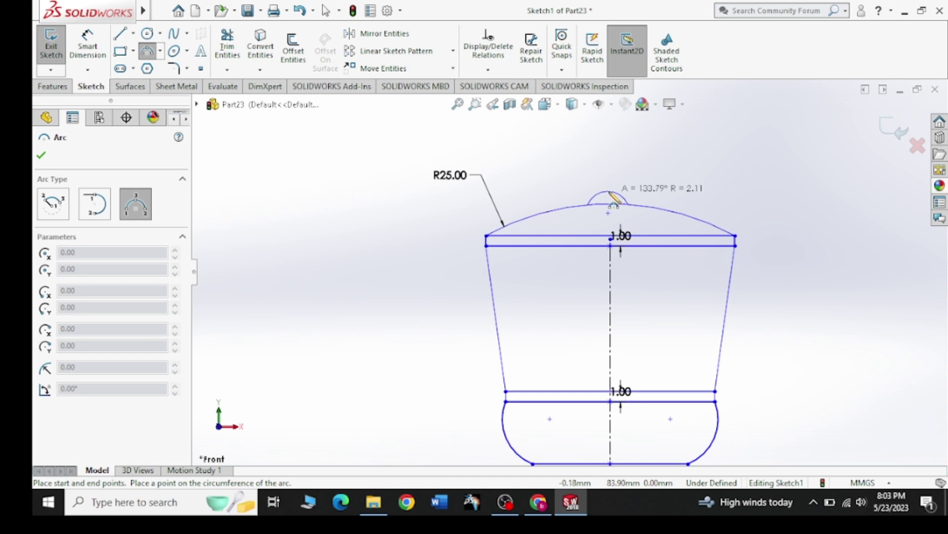
pyautogui.click(608, 191)
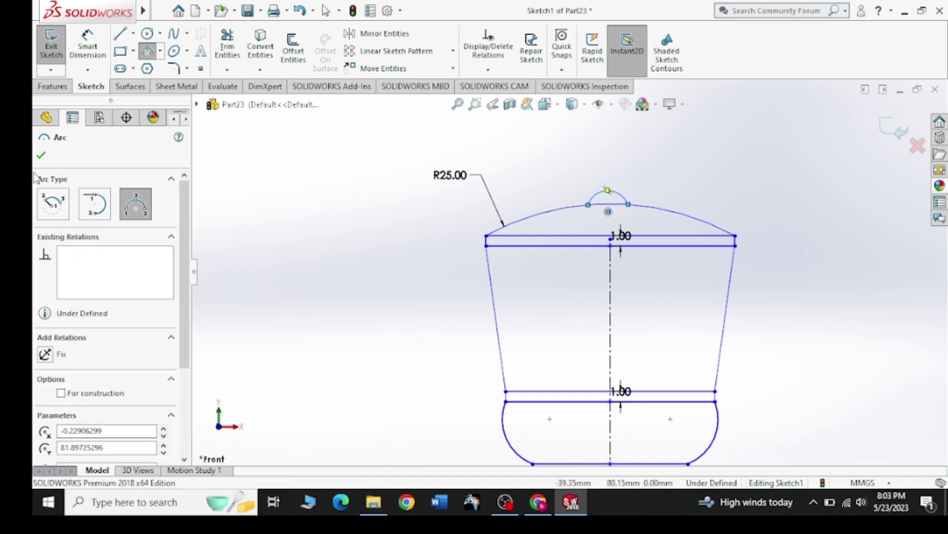
pyautogui.click(42, 158)
pyautogui.click(543, 509)
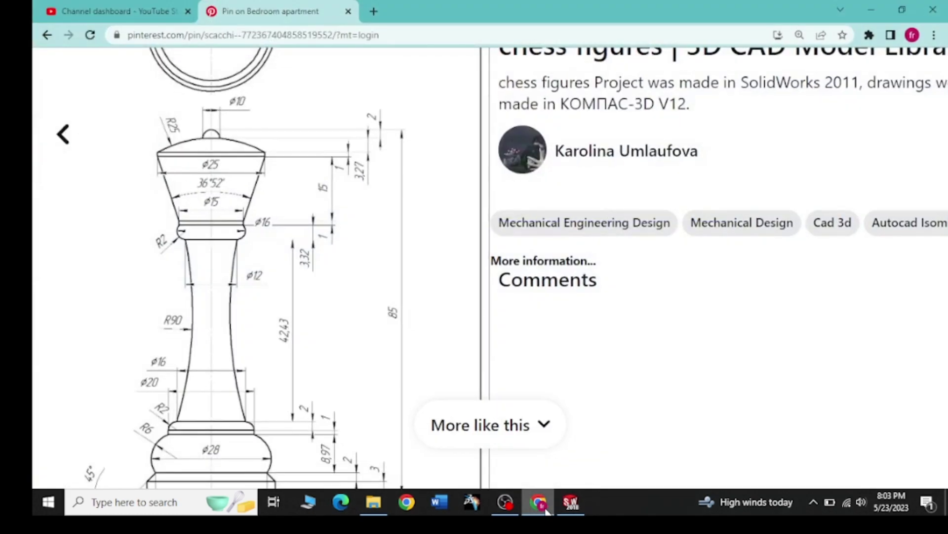
# Dimension the knob arc's radius, first 5 mm, then corrected to 2.5 mm.
pyautogui.press('d')
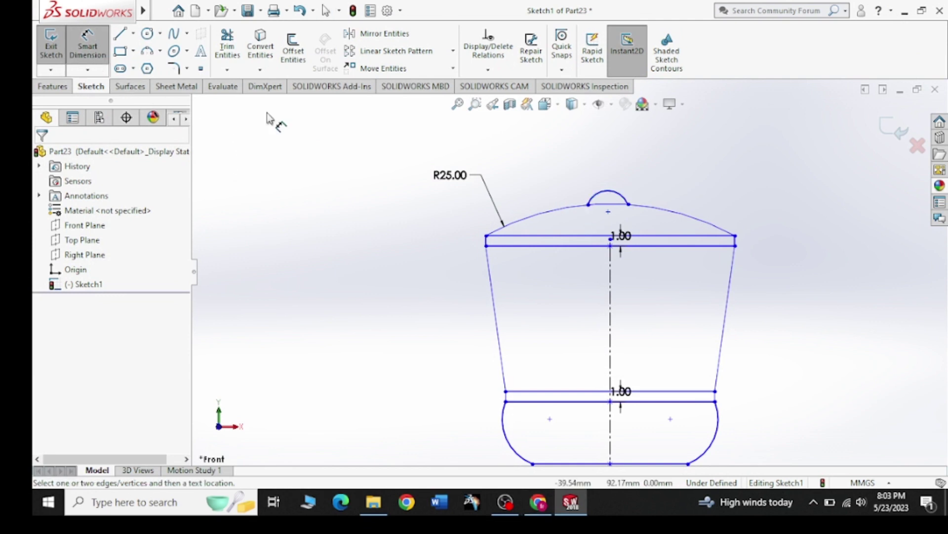
pyautogui.click(625, 194)
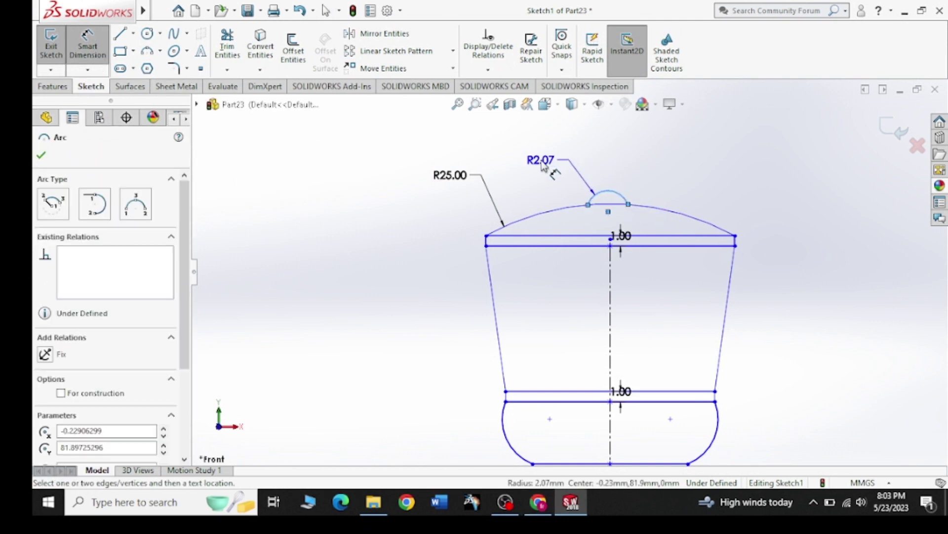
pyautogui.click(541, 165)
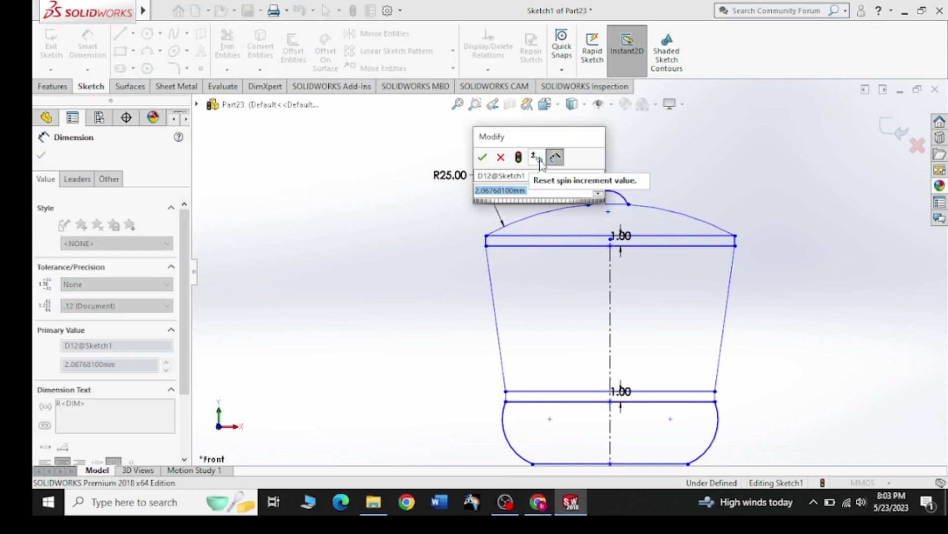
pyautogui.write('5')
pyautogui.press('Return')
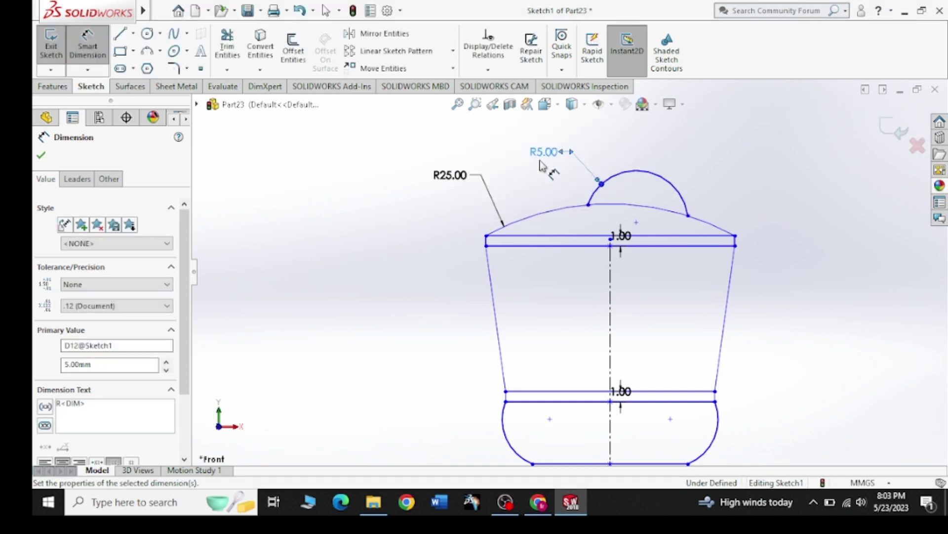
pyautogui.doubleClick(543, 153)
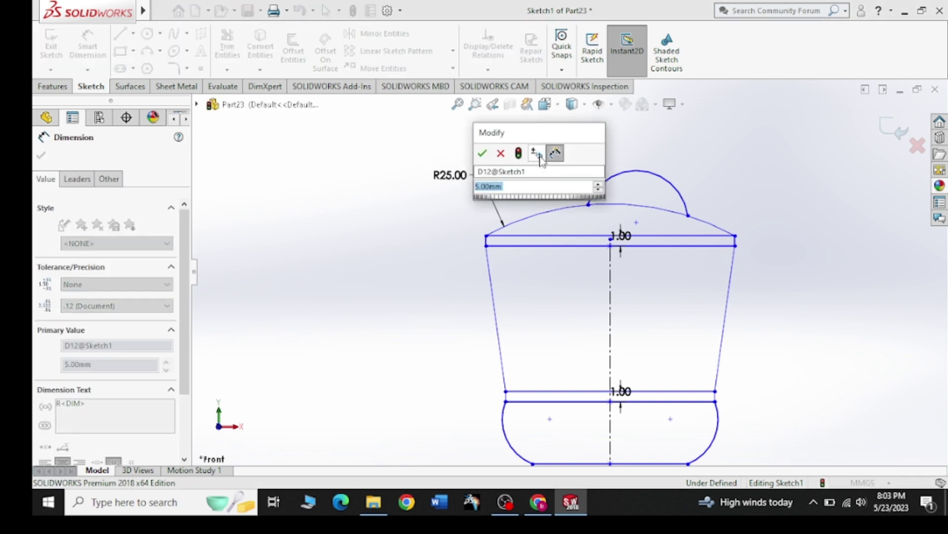
pyautogui.press('Return')
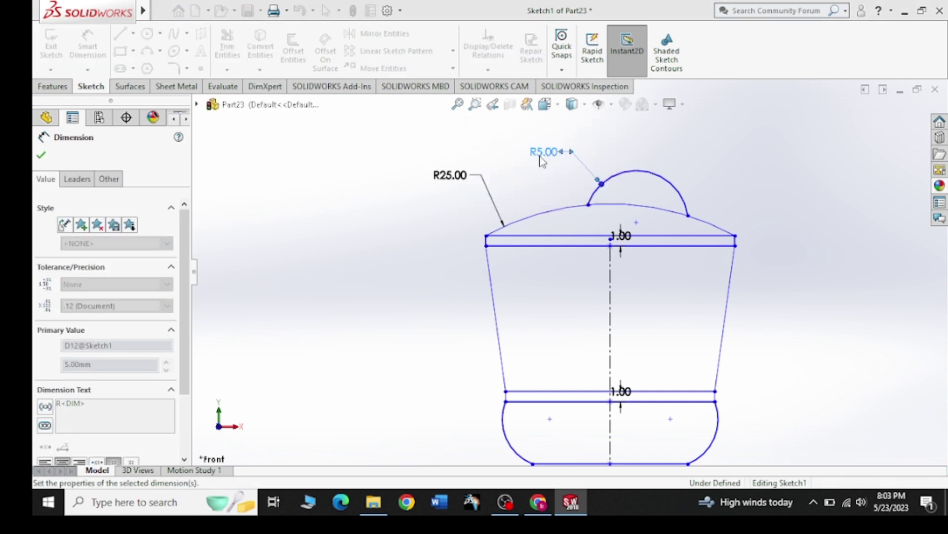
pyautogui.doubleClick(542, 157)
pyautogui.write('2.5')
pyautogui.press('Return')
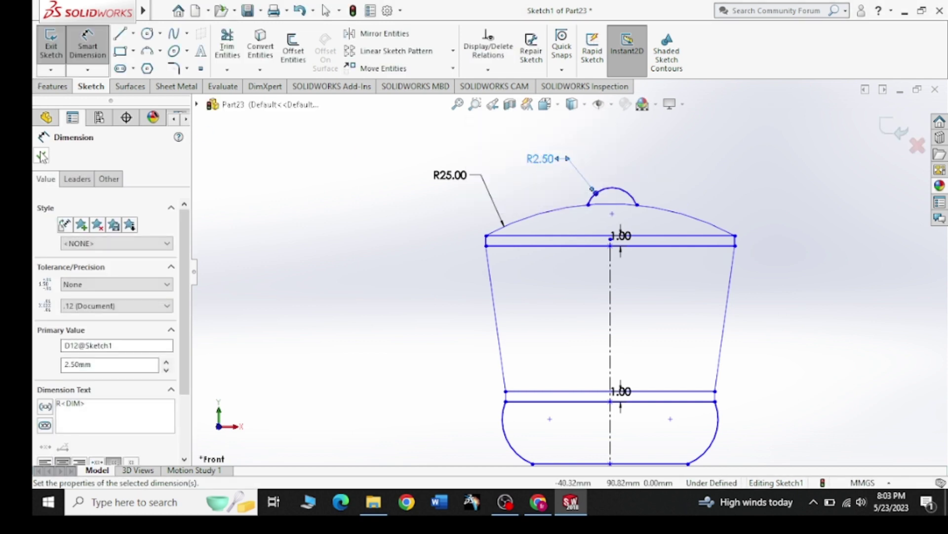
pyautogui.click(44, 156)
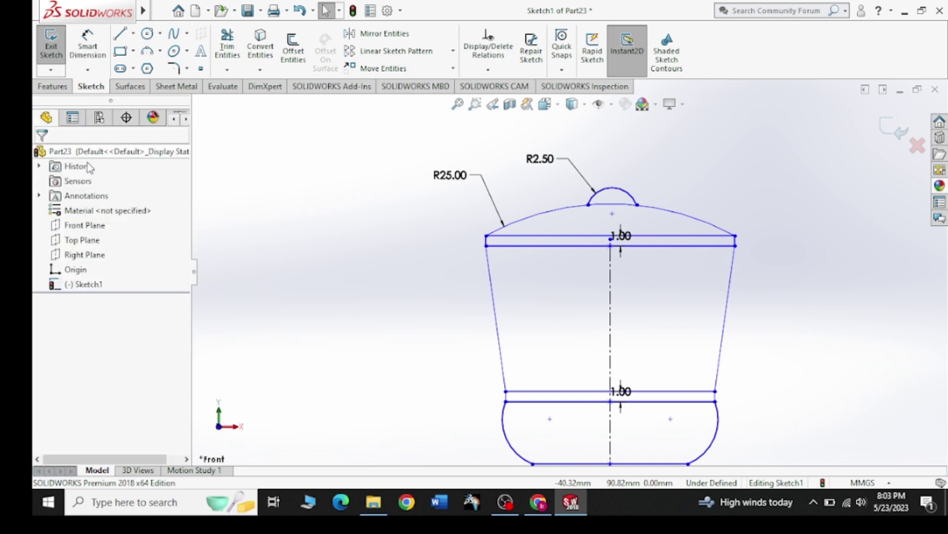
# Drag the R2.5 knob arc's centre point onto the vertical centreline.
pyautogui.moveTo(612, 215)
pyautogui.mouseDown()
pyautogui.moveTo(596, 214)
pyautogui.moveTo(610, 219)
pyautogui.mouseUp()
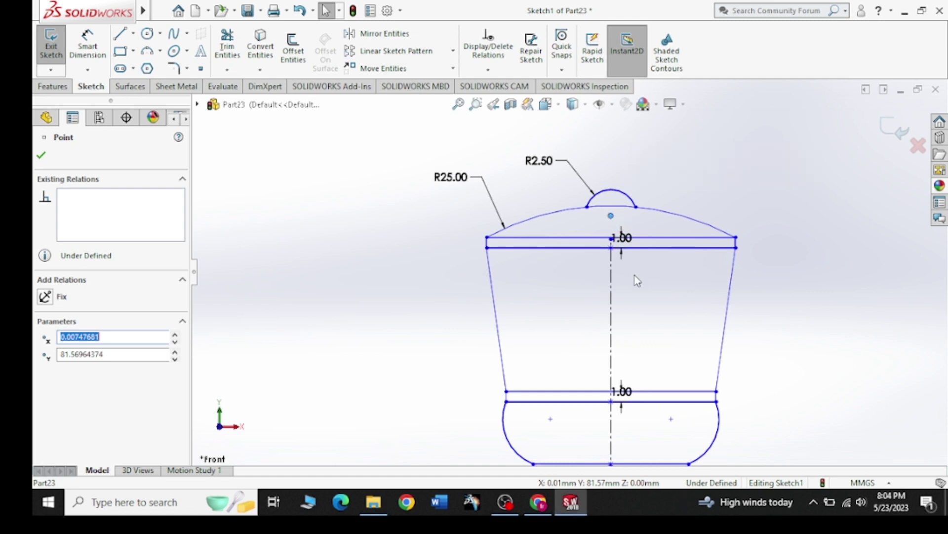
# Zoom out to view the whole queen profile and hide all sketch dimensions.
pyautogui.click(41, 155)
pyautogui.scroll(3, 568, 252)
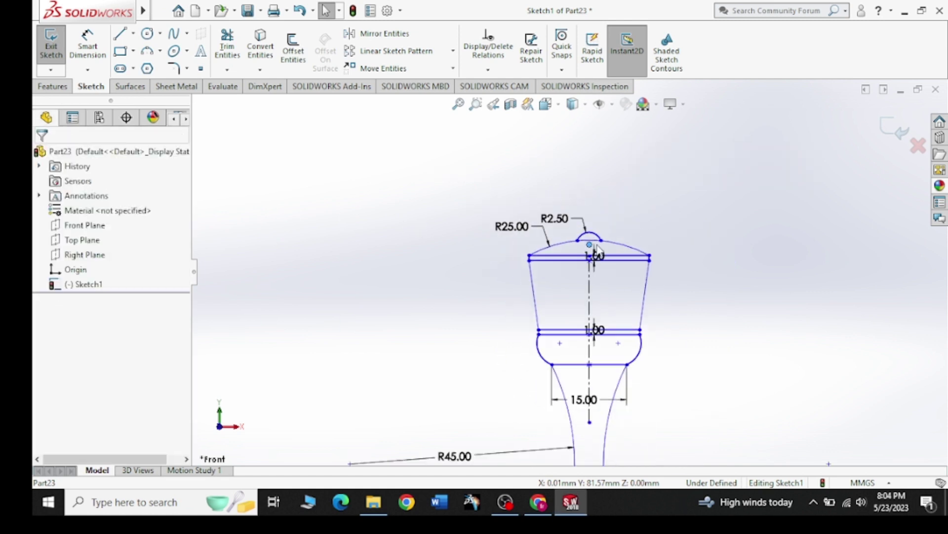
pyautogui.scroll(2, 602, 260)
pyautogui.scroll(3, 602, 260)
pyautogui.scroll(-2, 583, 252)
pyautogui.scroll(-1, 583, 252)
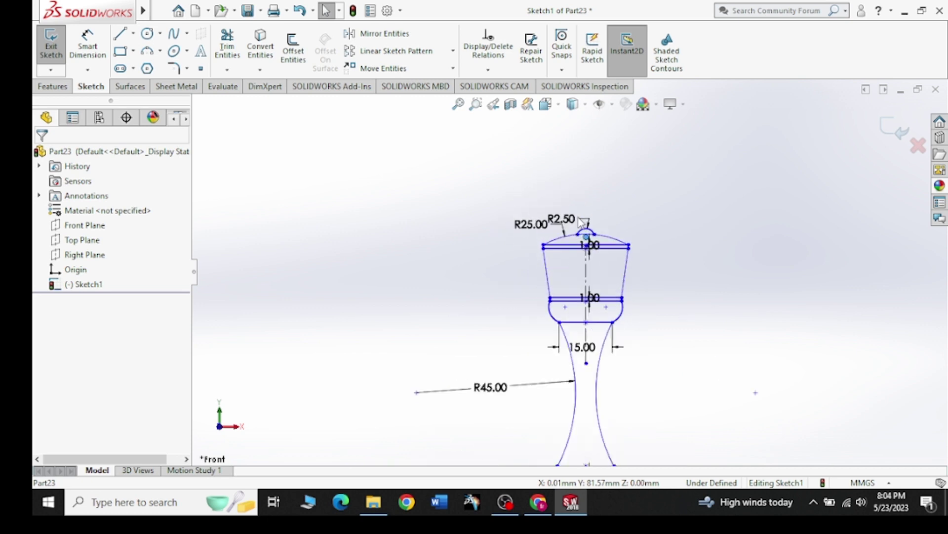
pyautogui.scroll(2, 580, 250)
pyautogui.scroll(-2, 581, 346)
pyautogui.scroll(-2, 581, 359)
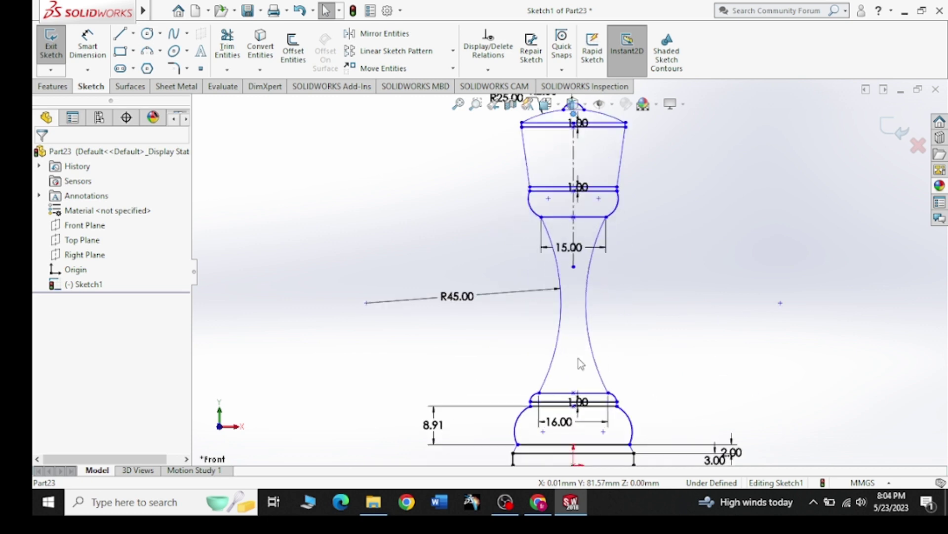
pyautogui.scroll(2, 581, 364)
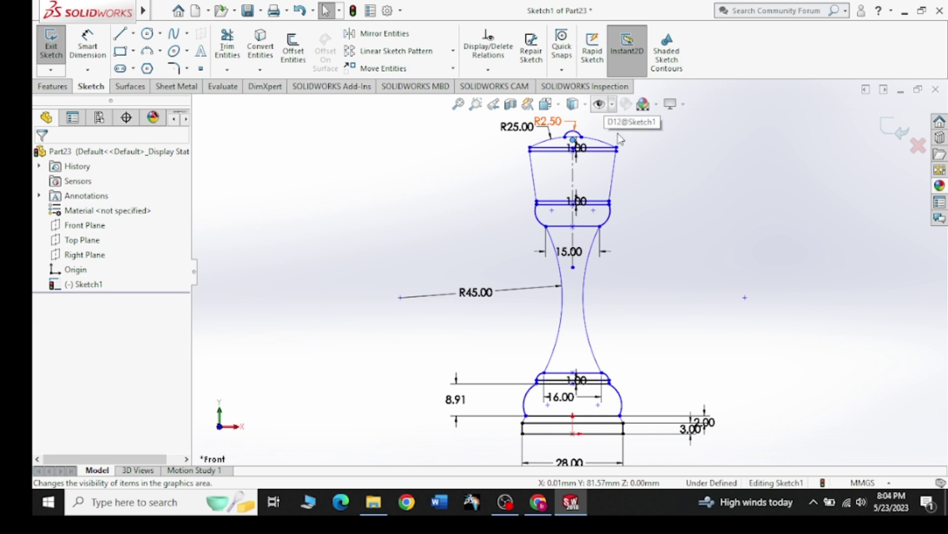
pyautogui.click(612, 104)
pyautogui.click(603, 234)
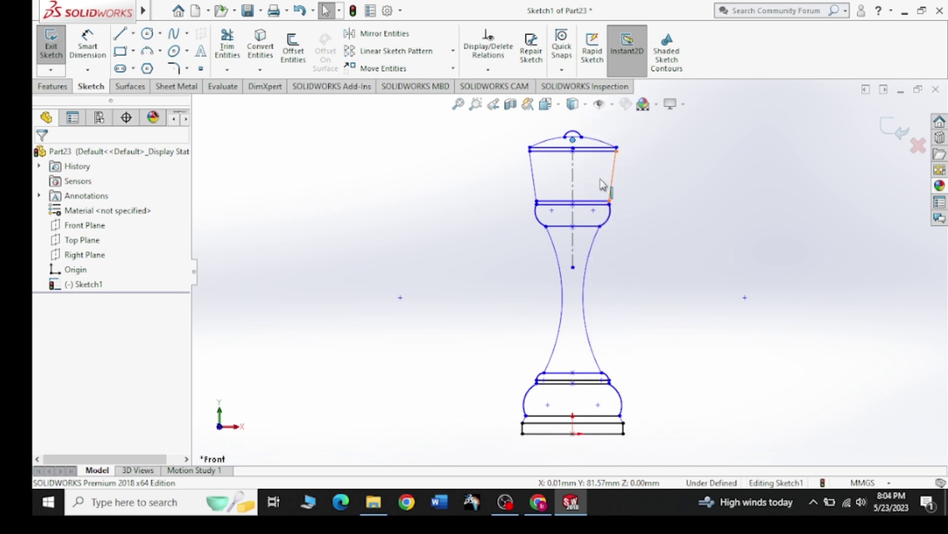
# Check the relations on the cup's right edge, then bring up the Pinterest queen reference.
pyautogui.click(602, 184)
pyautogui.click(564, 193)
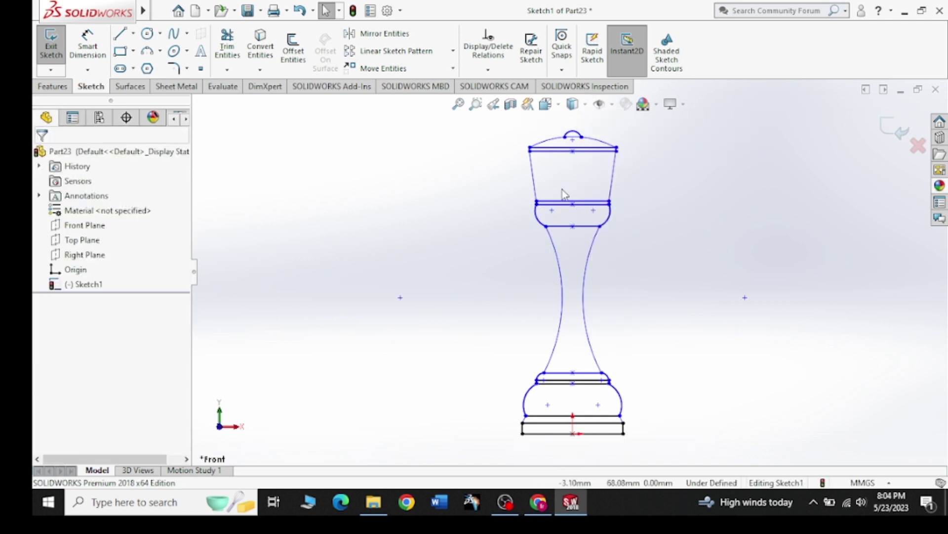
pyautogui.click(542, 506)
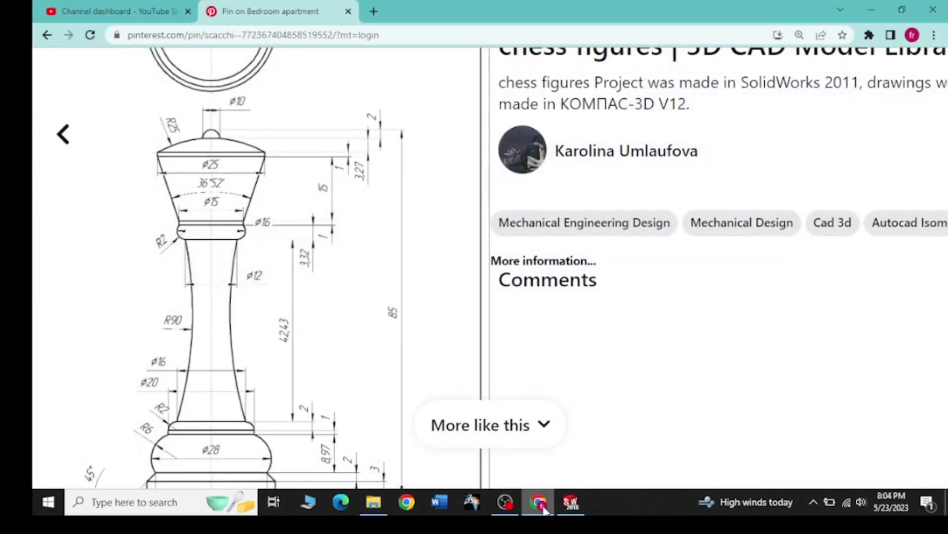
pyautogui.scroll(-1, 181, 356)
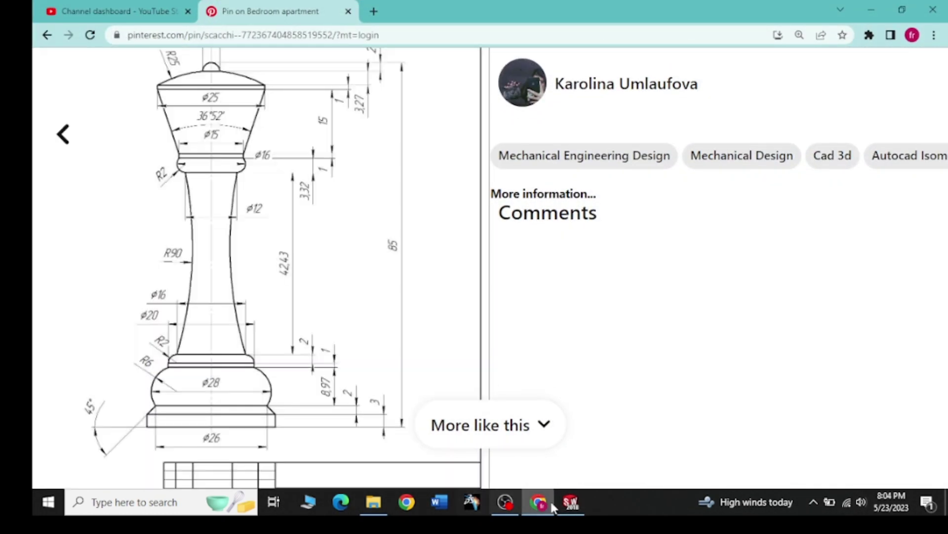